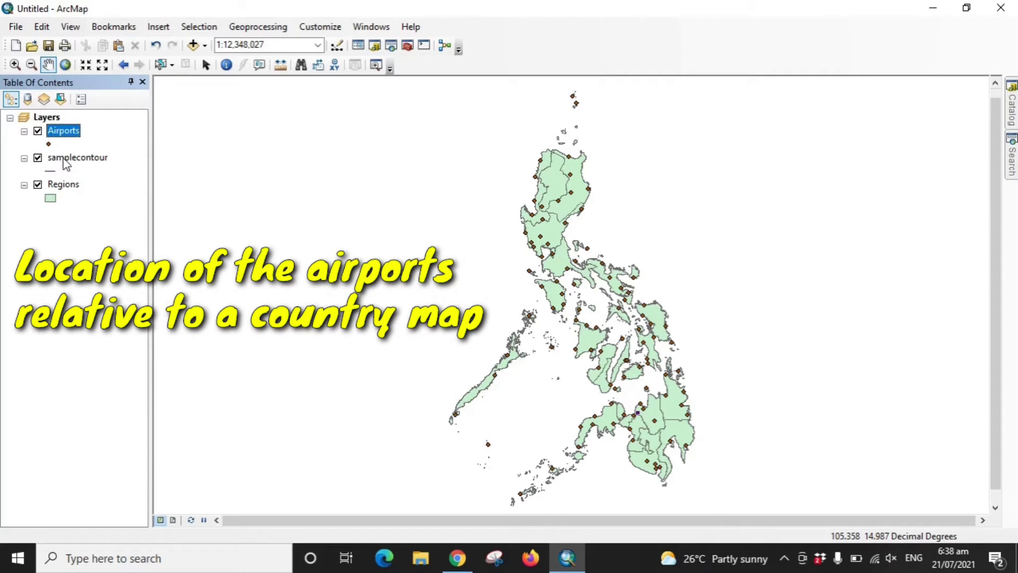
# Hide the Airports and Regions layers and zoom to the full extent of the samplecontour layer.
pyautogui.click(38, 131)
pyautogui.click(38, 185)
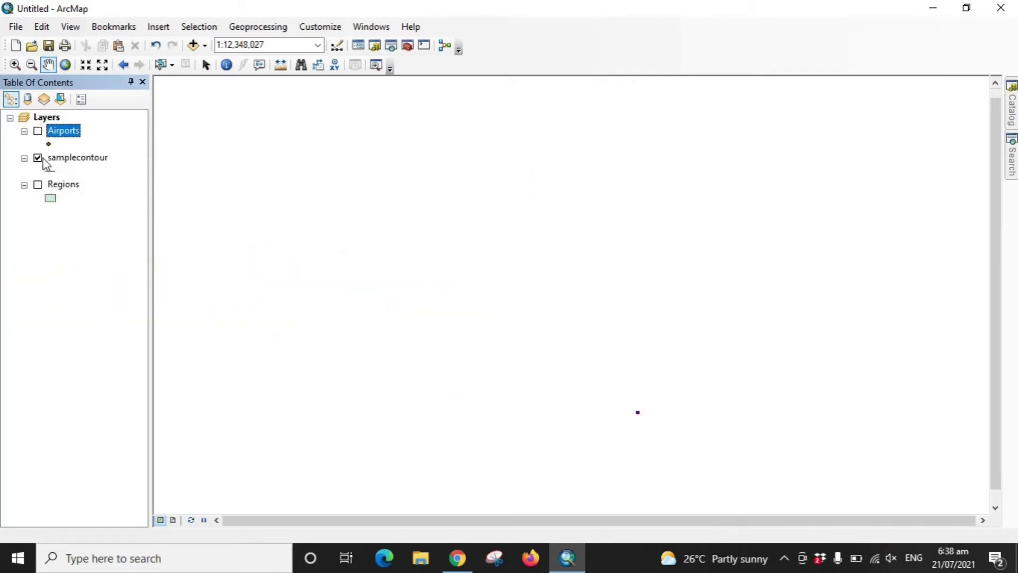
pyautogui.rightClick(69, 157)
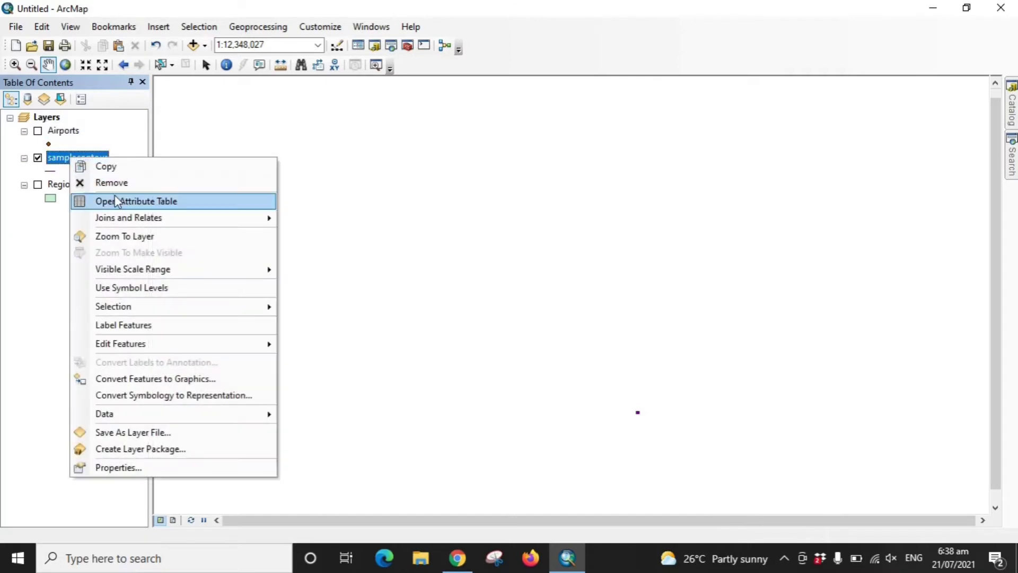
pyautogui.click(123, 237)
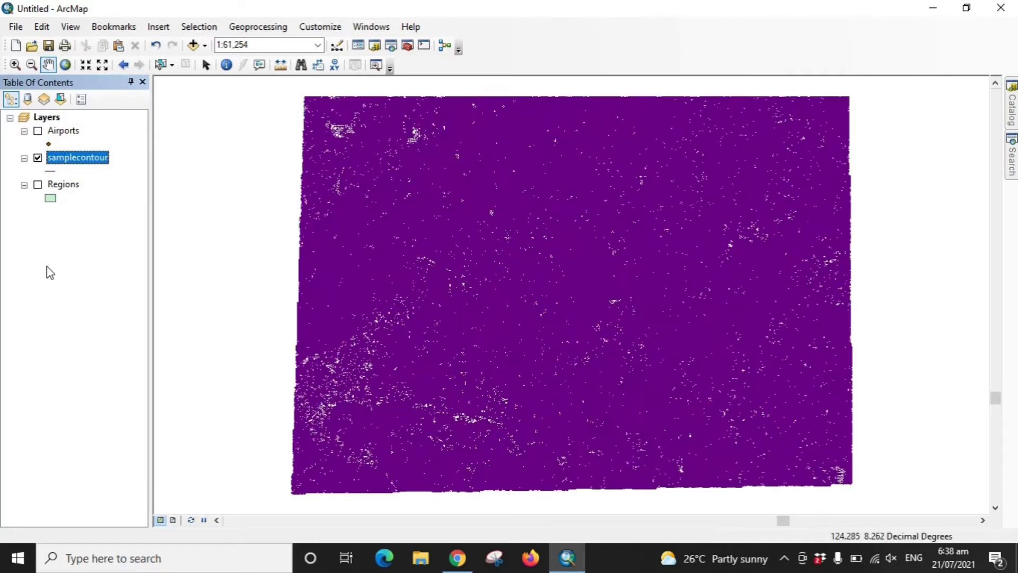
# Symbolize the samplecontour layer by quantity with graduated colors, using CONTOUR as the value field and the red-to-green color ramp.
pyautogui.click(66, 159)
pyautogui.doubleClick(67, 159)
pyautogui.click(443, 113)
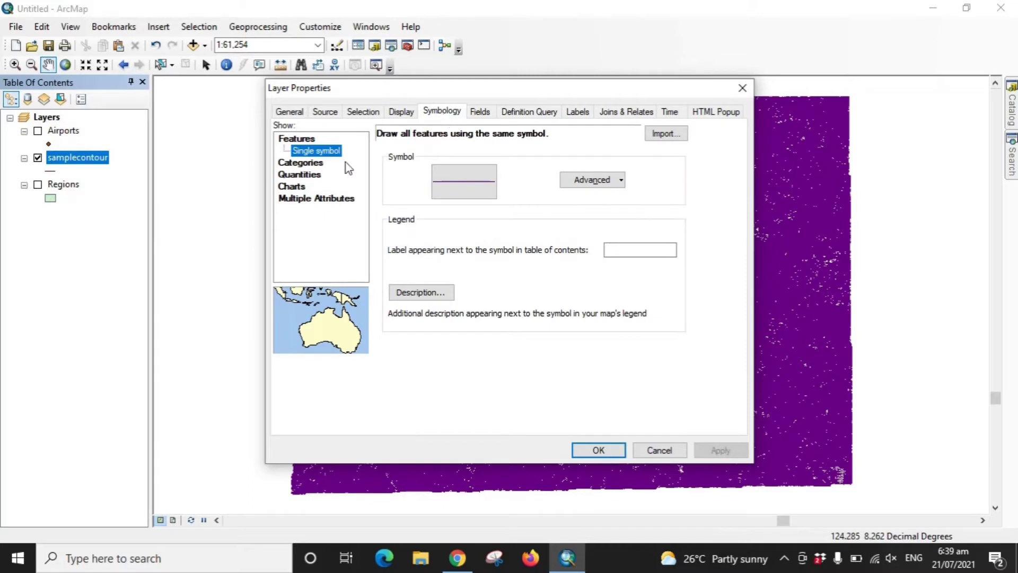
pyautogui.click(307, 163)
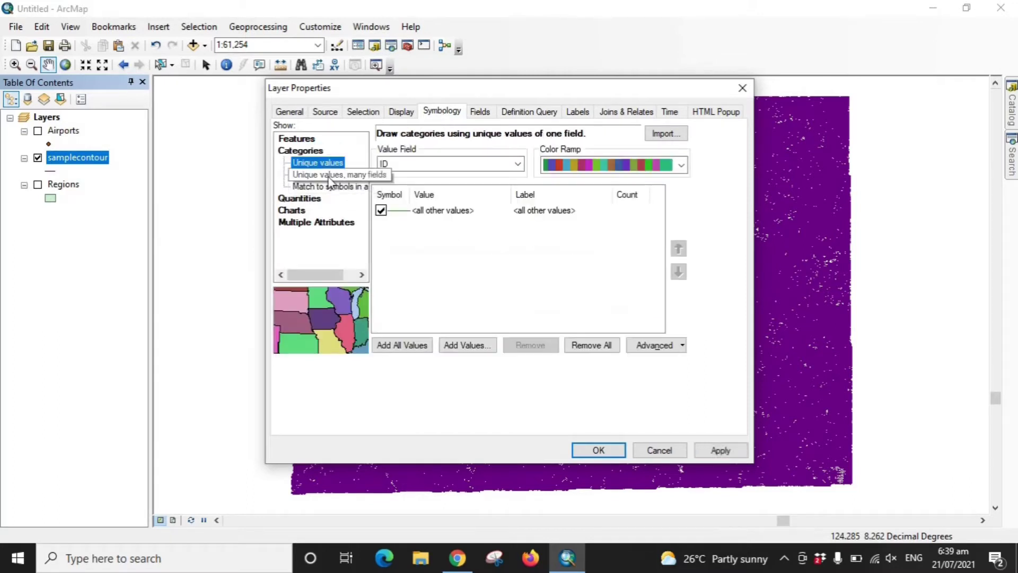
pyautogui.click(303, 200)
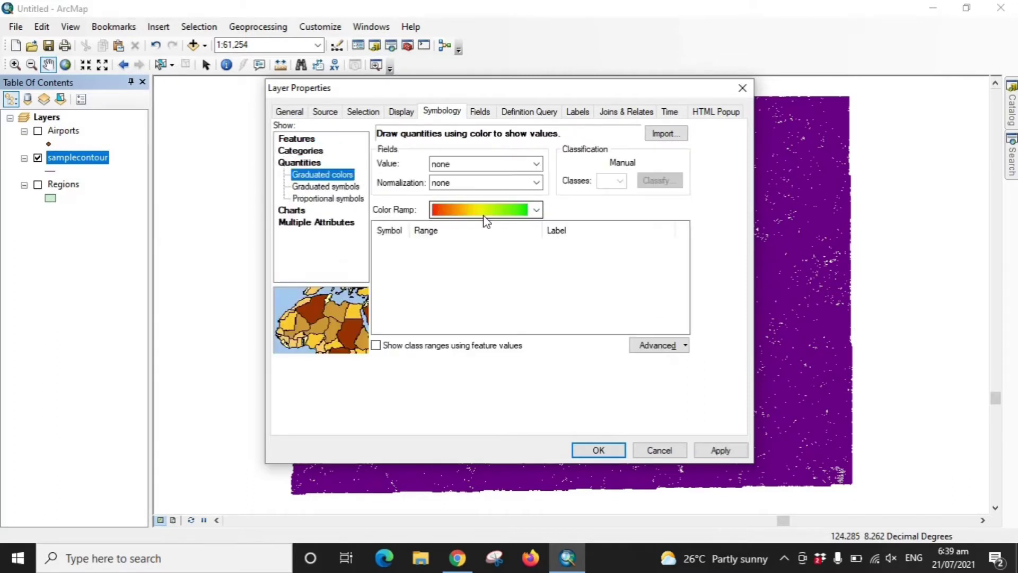
pyautogui.click(527, 164)
pyautogui.click(440, 198)
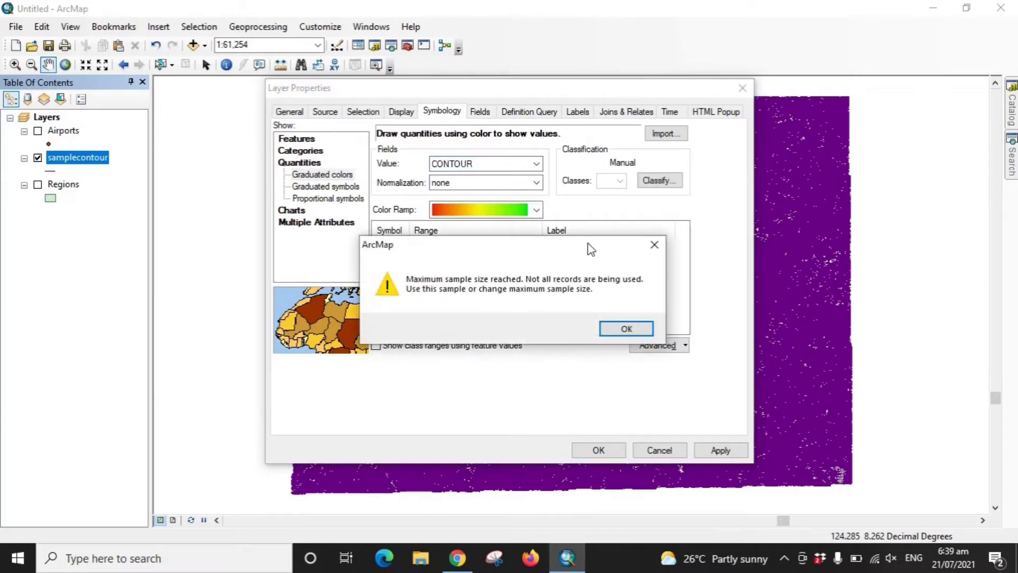
pyautogui.click(620, 326)
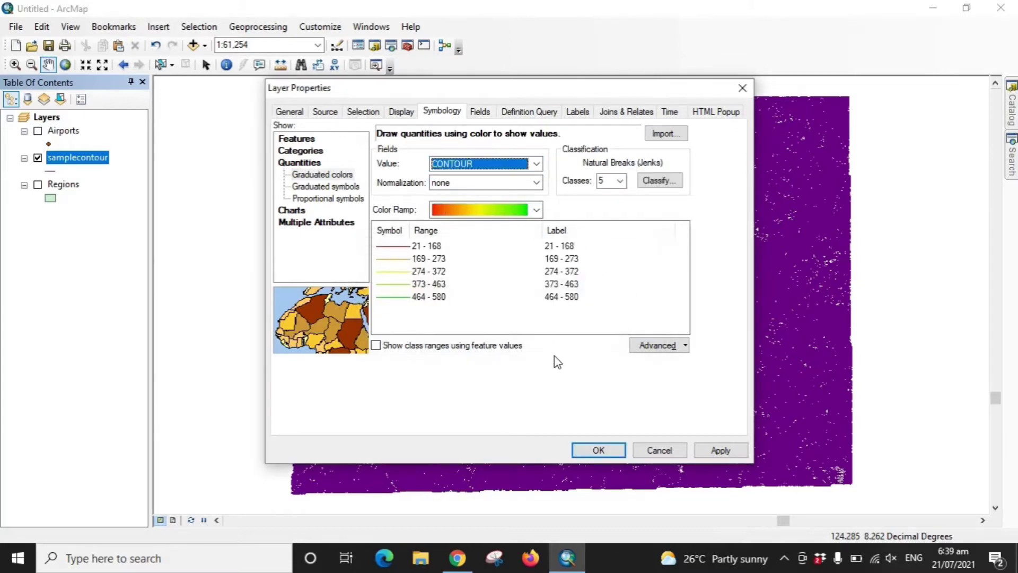
pyautogui.click(717, 450)
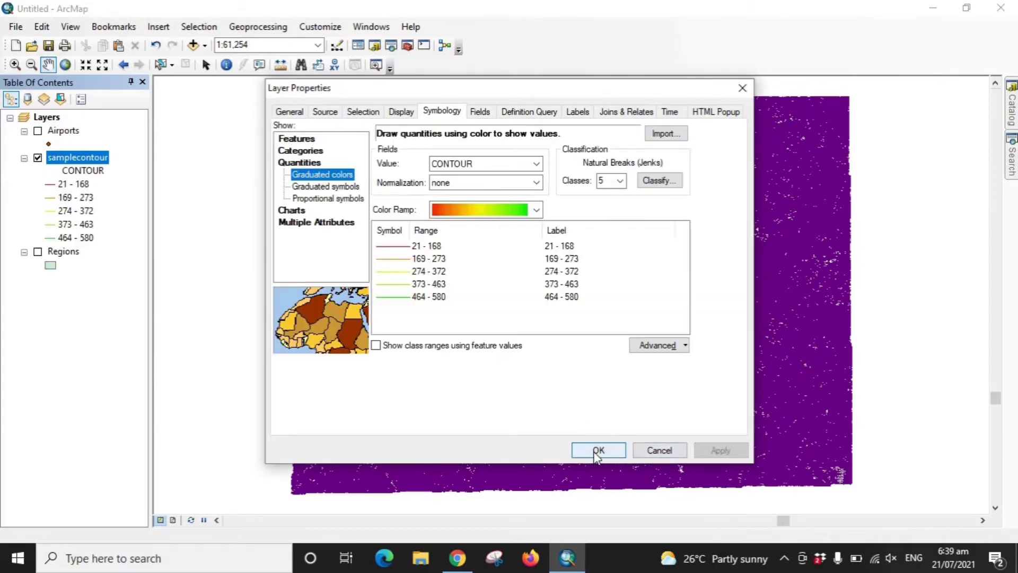
pyautogui.click(596, 451)
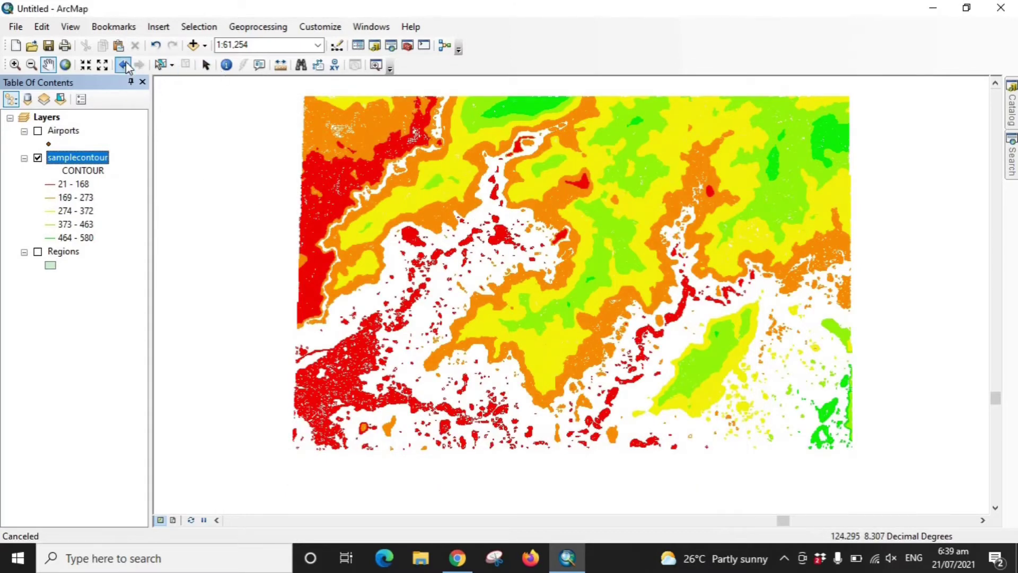
# Zoom in closely on the middle of the contour map to examine the individual colored contour lines.
pyautogui.click(15, 65)
pyautogui.moveTo(528, 237); pyautogui.dragTo(605, 311)
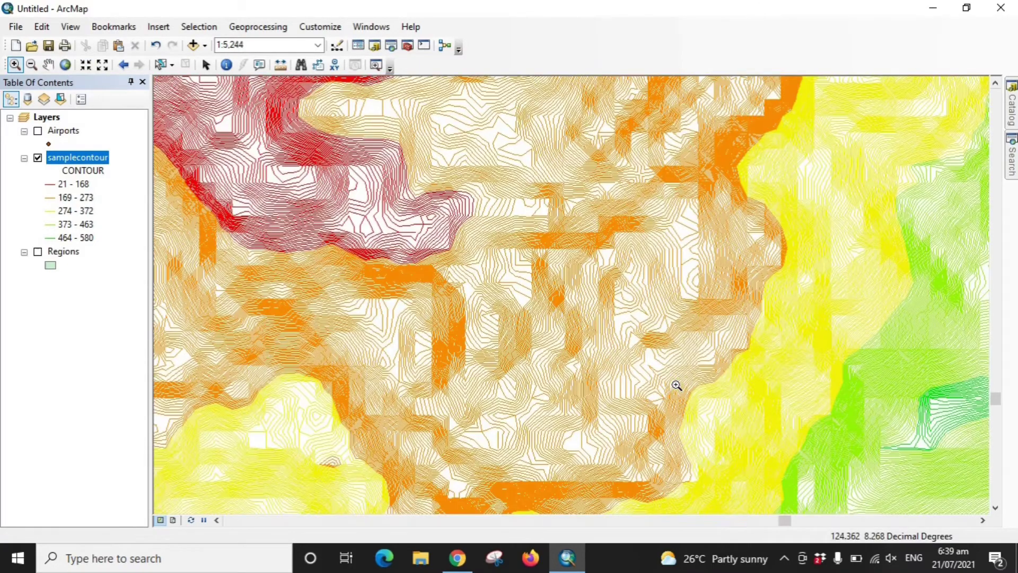
pyautogui.moveTo(478, 200); pyautogui.dragTo(813, 418)
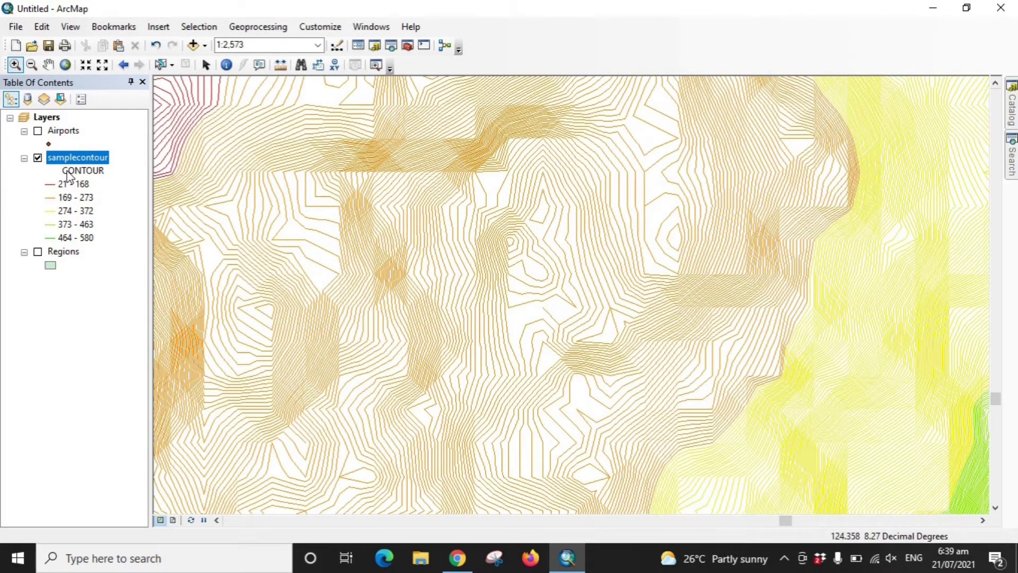
# Display the Regions layer and hide the samplecontour layer.
pyautogui.click(37, 253)
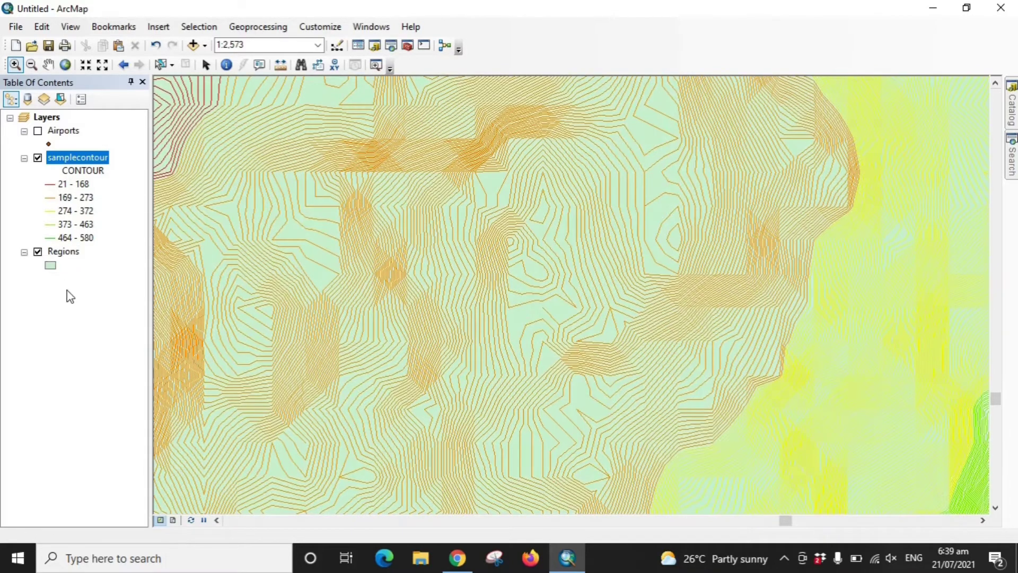
pyautogui.click(37, 158)
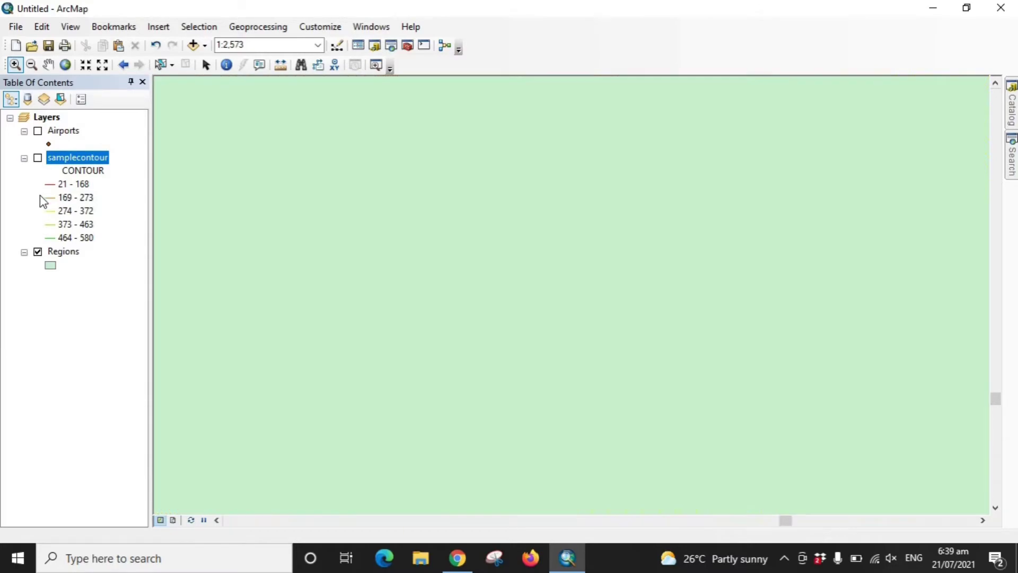
pyautogui.rightClick(58, 255)
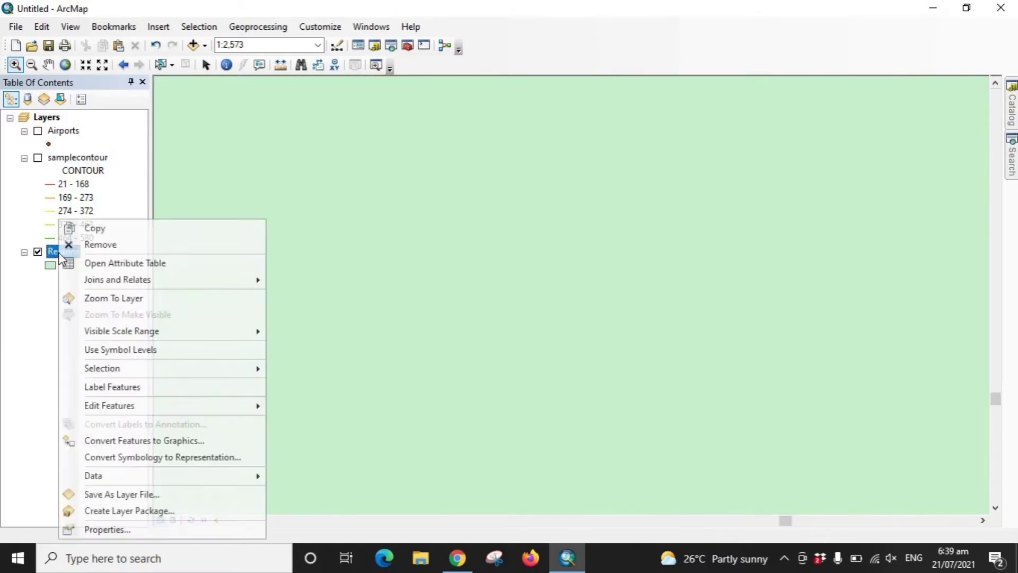
pyautogui.click(106, 530)
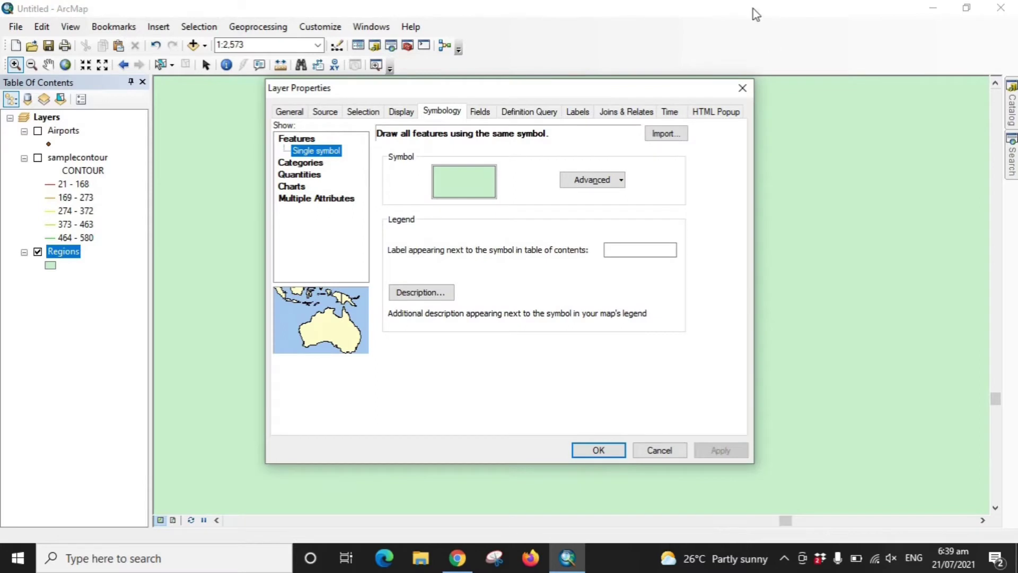
pyautogui.click(742, 88)
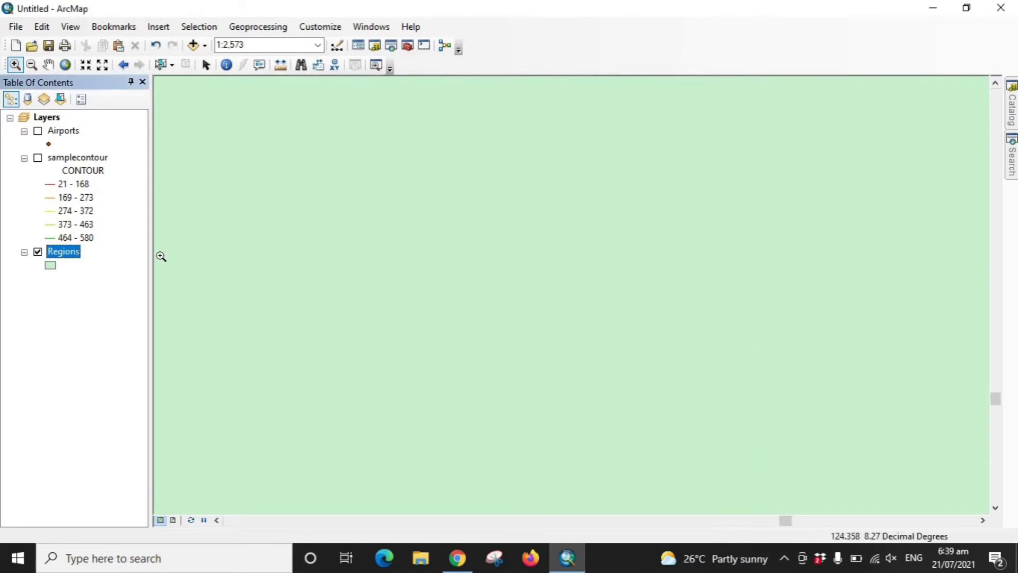
# Zoom to the full extent of the Regions layer.
pyautogui.rightClick(66, 256)
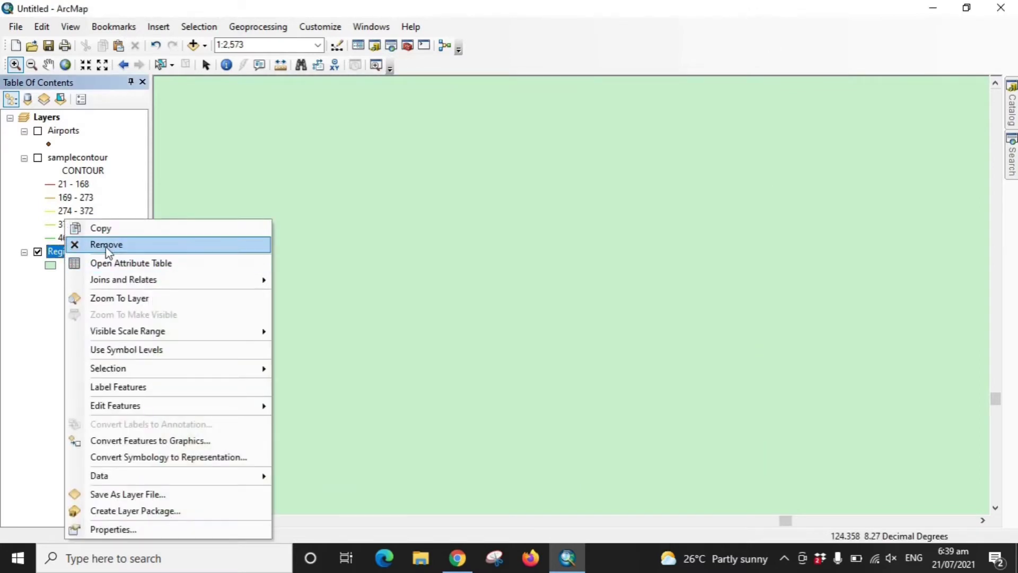
pyautogui.click(119, 298)
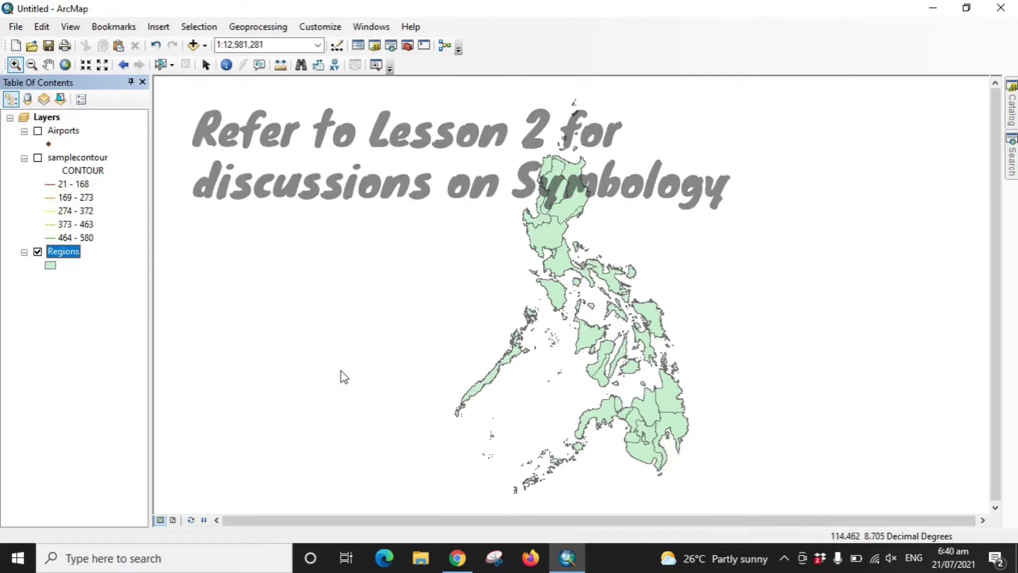
# Switch to Chrome and review the Esri Shapefile entry in the vector file formats table of the GIS formats article.
pyautogui.click(457, 558)
pyautogui.scroll(20, 451, 350)
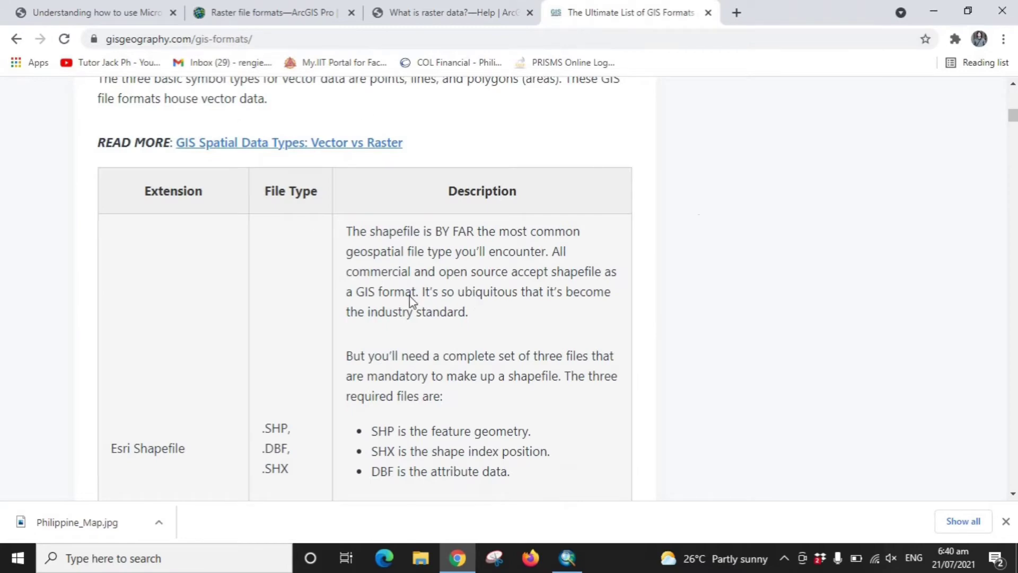
pyautogui.scroll(7, 709, 217)
pyautogui.scroll(-10, 709, 218)
pyautogui.scroll(1, 500, 287)
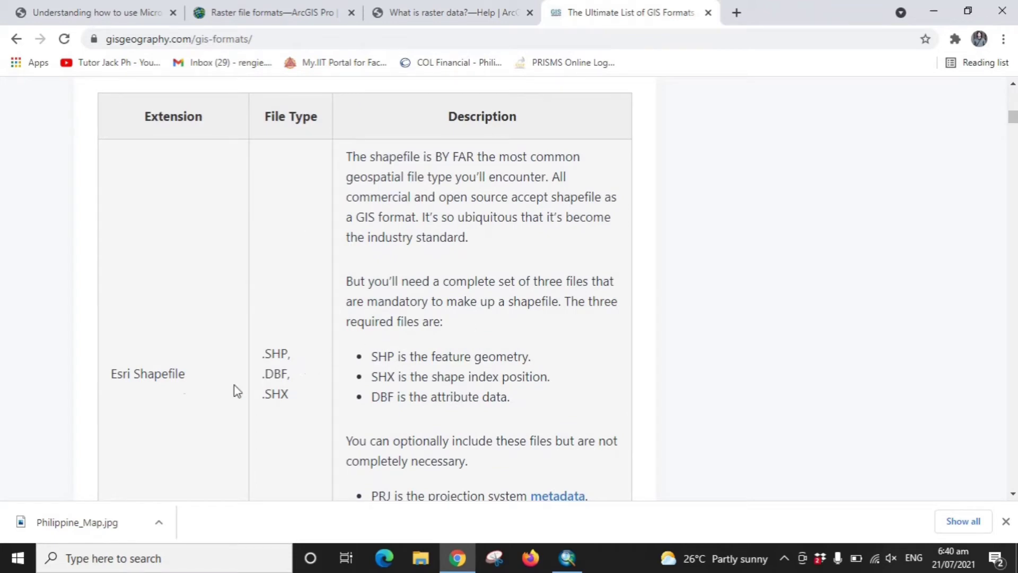
# Read through the GeoJSON, GML, KML/KMZ and GPX entries in the vector file formats table.
pyautogui.scroll(-8, 418, 366)
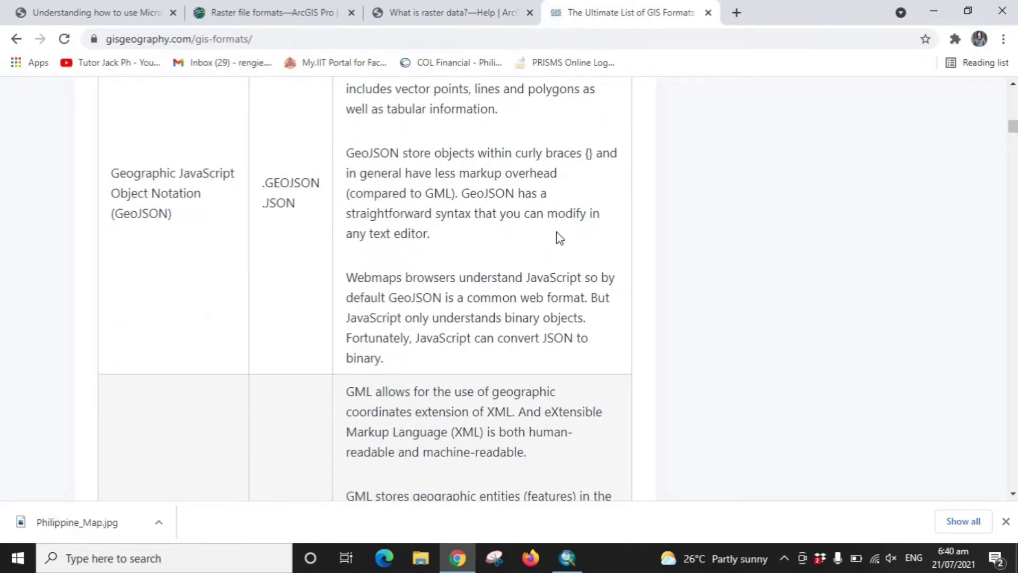
pyautogui.scroll(-4, 807, 240)
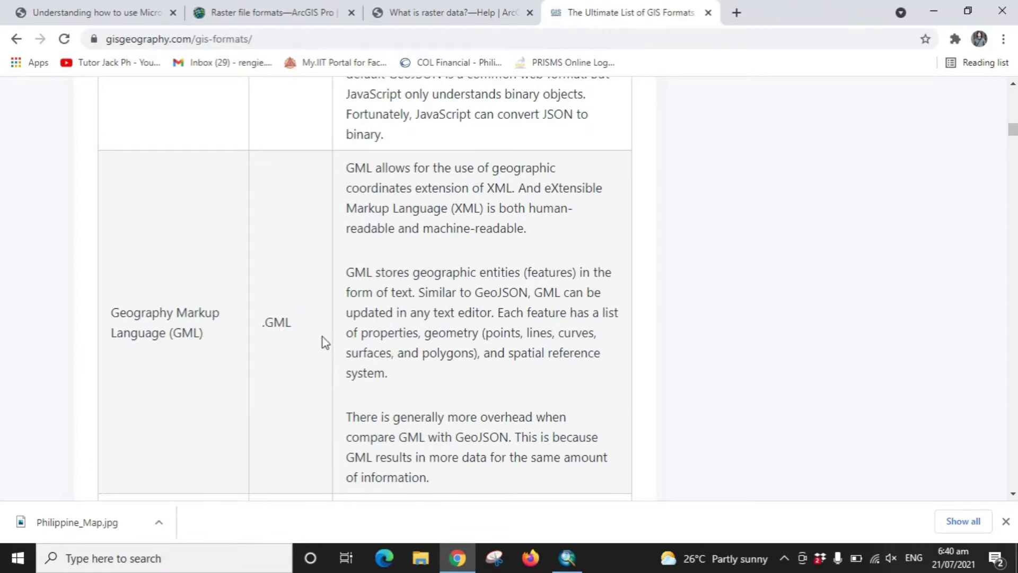
pyautogui.scroll(-4, 296, 357)
pyautogui.scroll(-3, 467, 326)
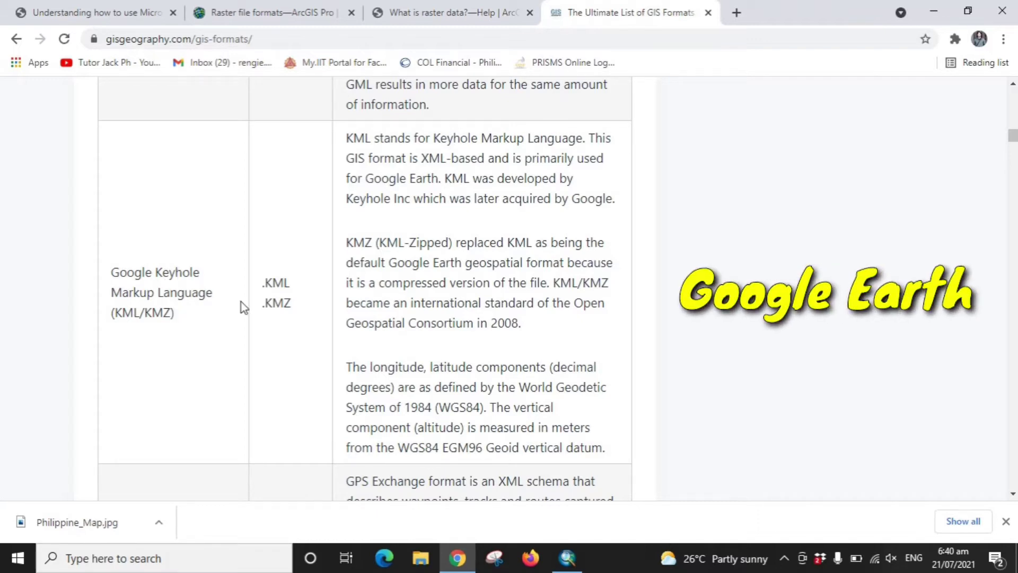
pyautogui.scroll(-5, 514, 292)
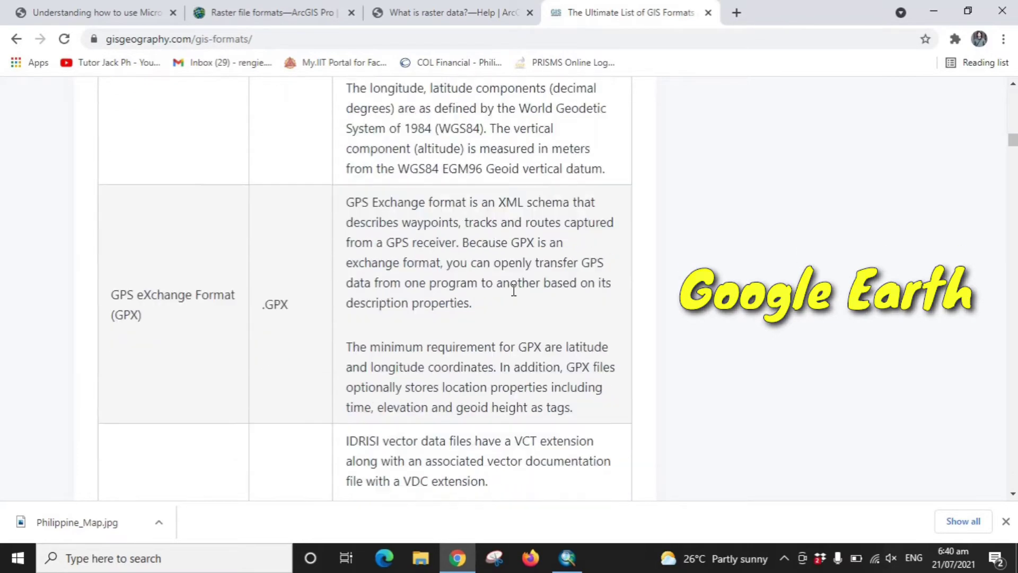
pyautogui.scroll(-2, 514, 291)
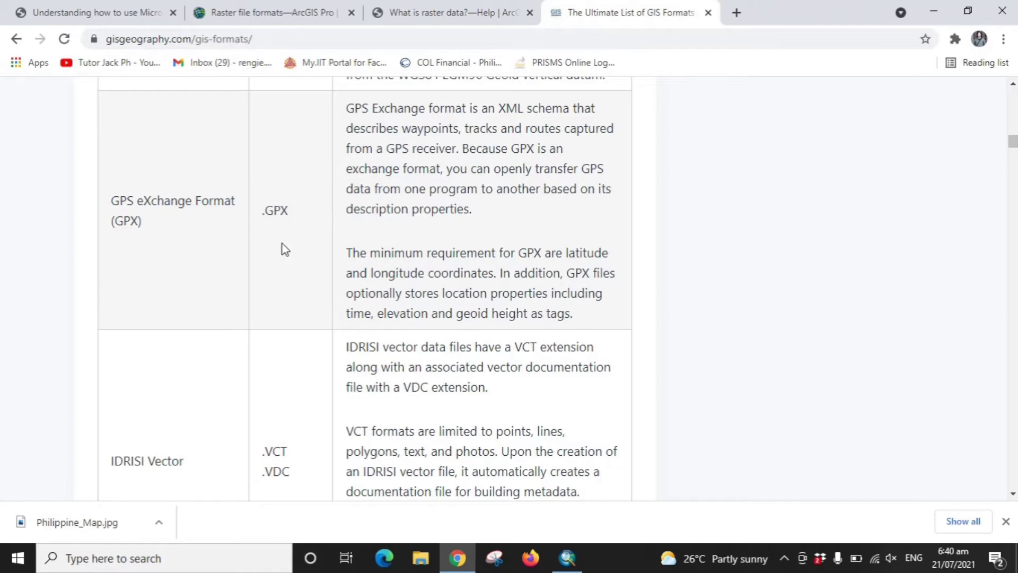
pyautogui.scroll(10, 282, 243)
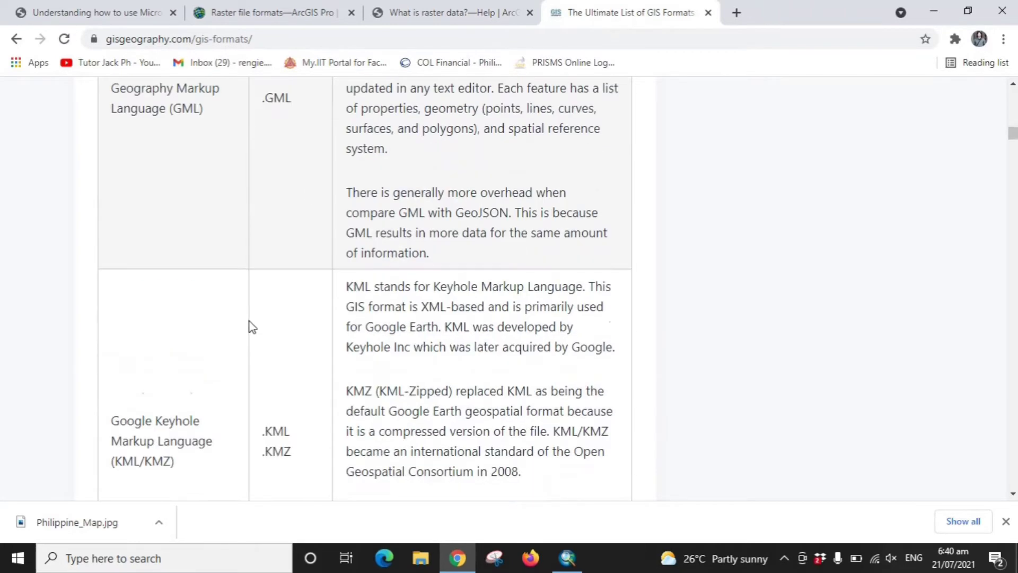
pyautogui.scroll(-4, 250, 327)
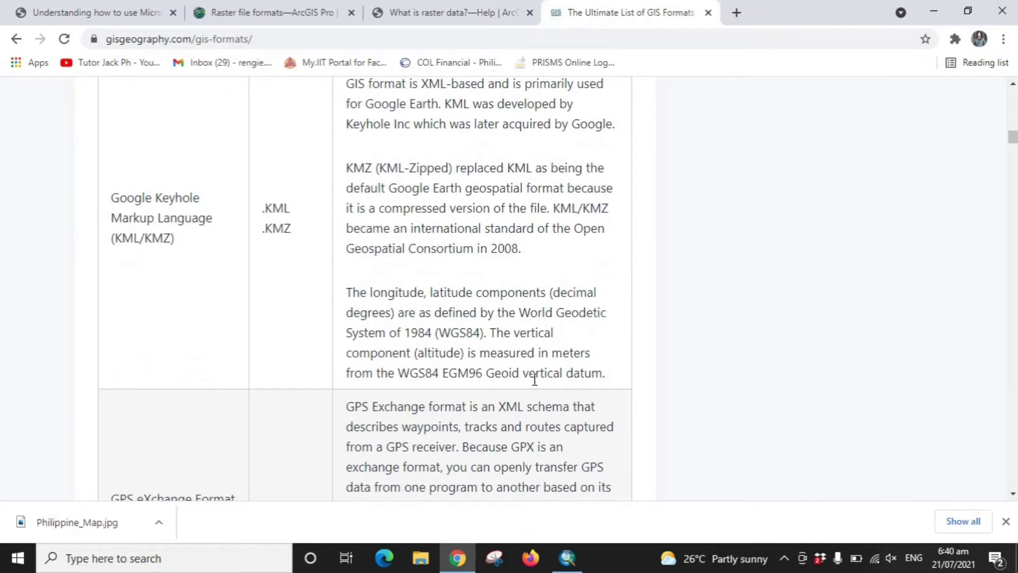
# Switch back to ArcMap and inspect the Regions layer's data source details, including the full shapefile path.
pyautogui.click(570, 557)
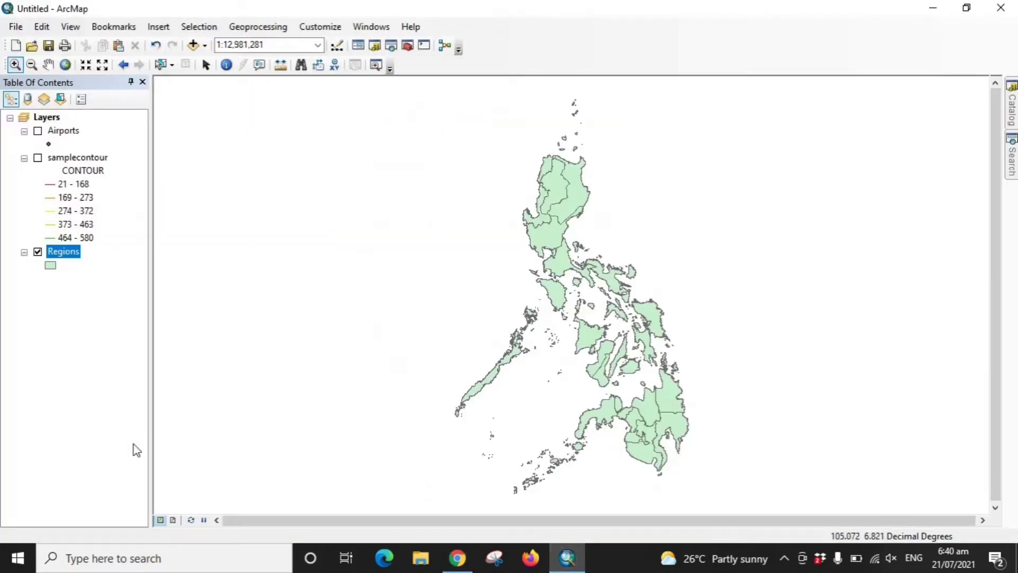
pyautogui.rightClick(72, 255)
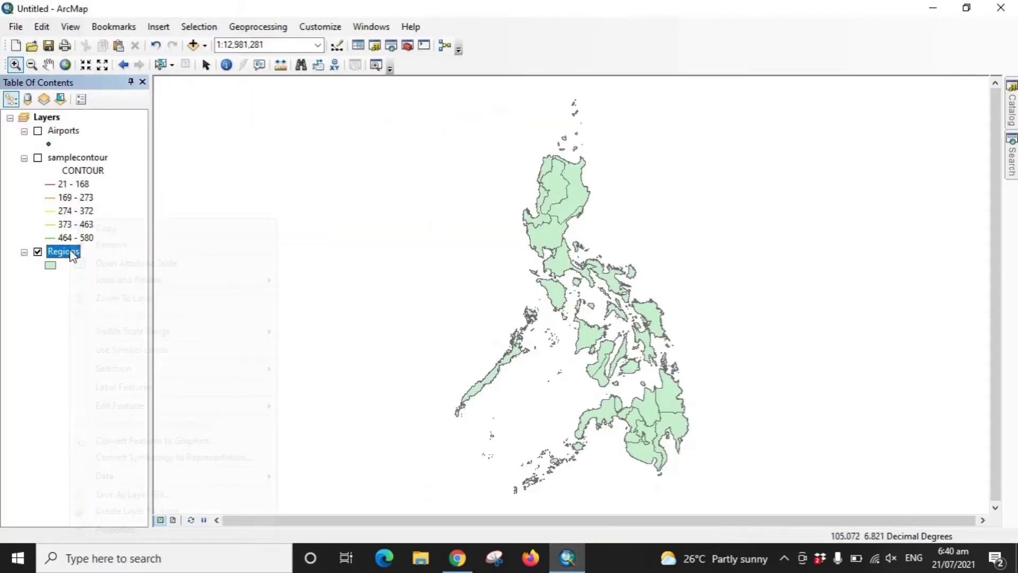
pyautogui.click(128, 529)
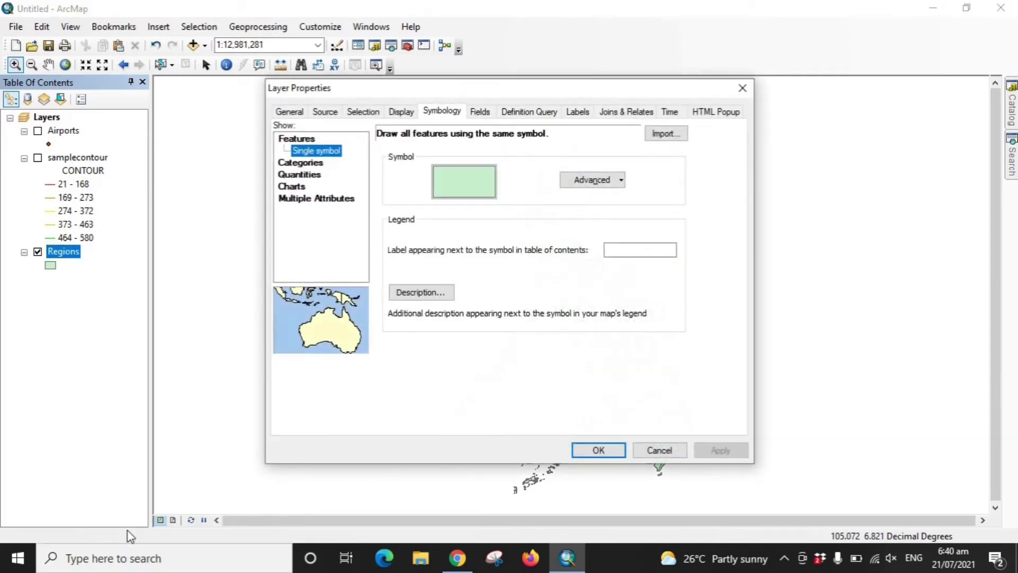
pyautogui.click(318, 112)
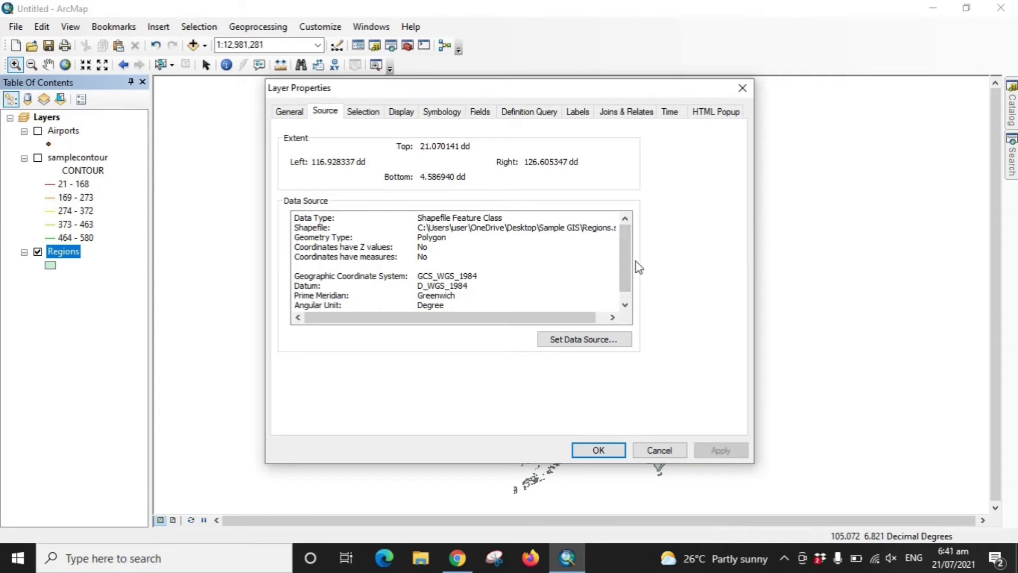
pyautogui.moveTo(629, 264); pyautogui.dragTo(626, 222)
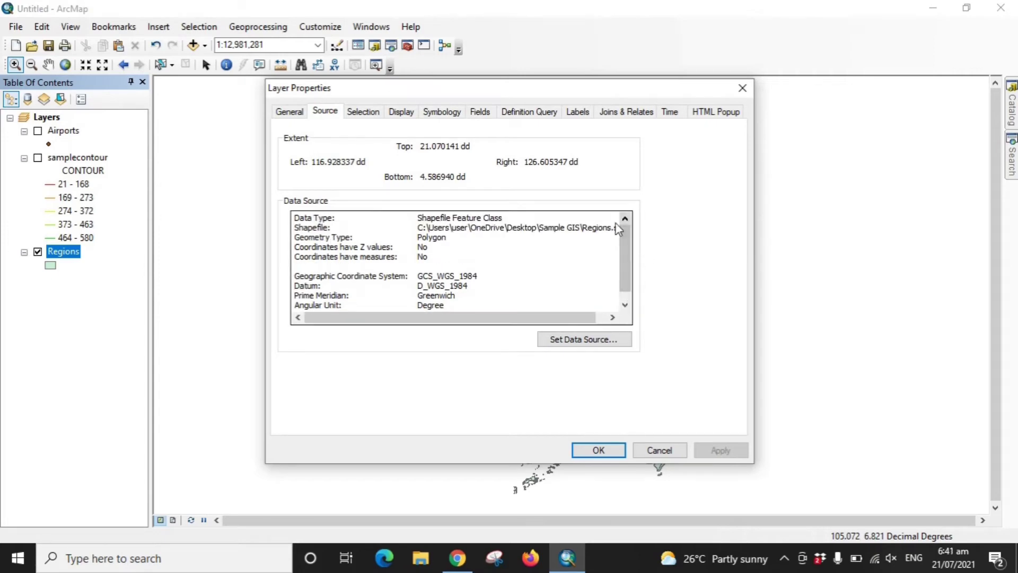
pyautogui.moveTo(444, 319); pyautogui.dragTo(455, 319)
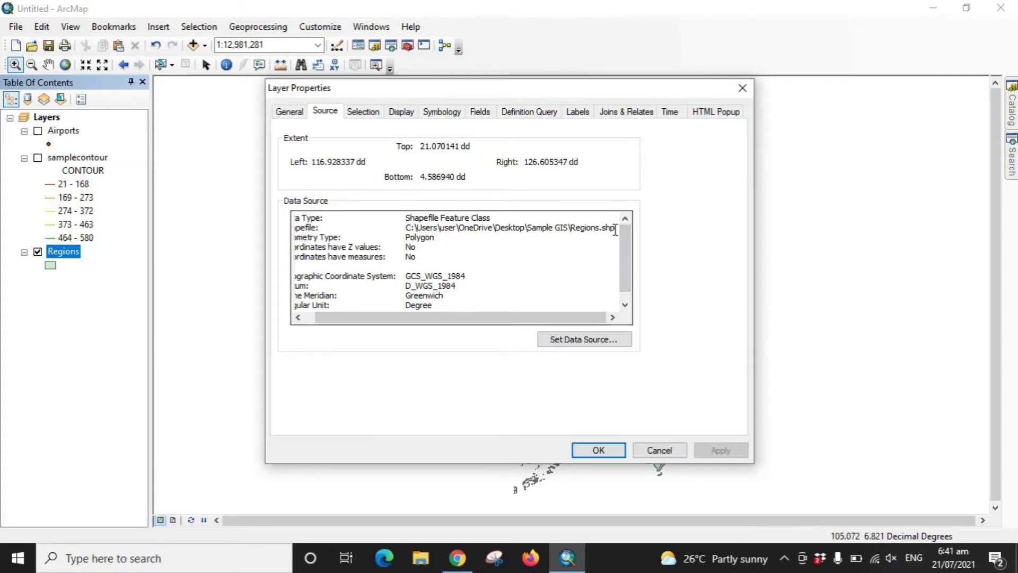
pyautogui.click(743, 87)
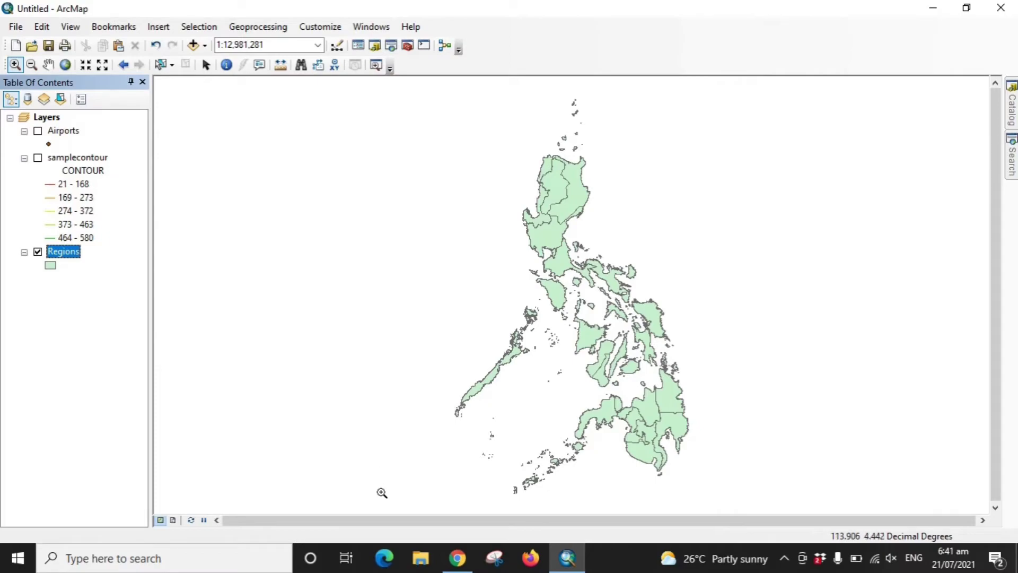
# Switch to Chrome and go back to the Esri Shapefile entry in the vector file formats table, highlighting its name.
pyautogui.click(457, 558)
pyautogui.scroll(4, 345, 271)
pyautogui.scroll(12, 349, 270)
pyautogui.scroll(-15, 349, 270)
pyautogui.scroll(15, 350, 273)
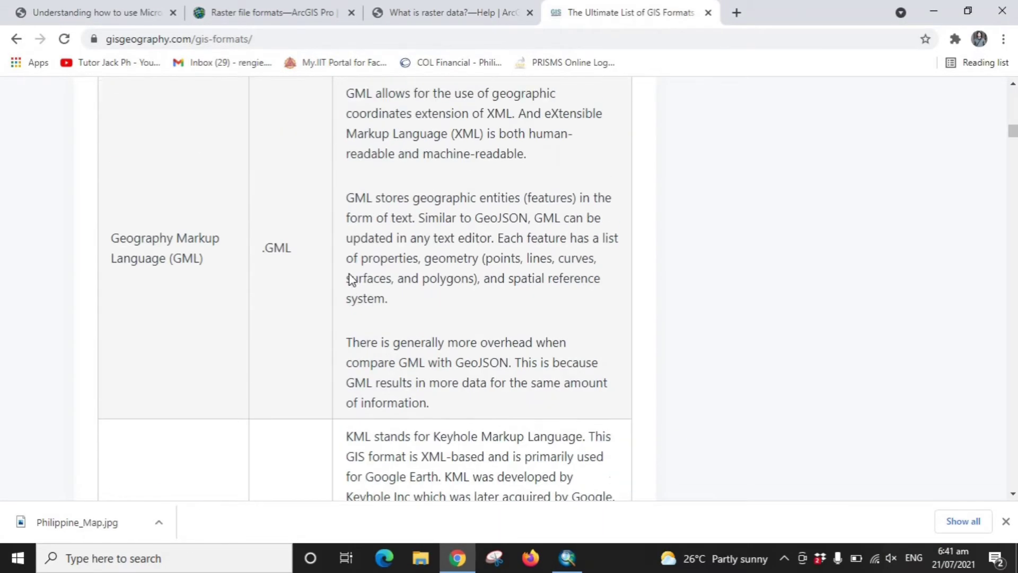
pyautogui.scroll(5, 349, 275)
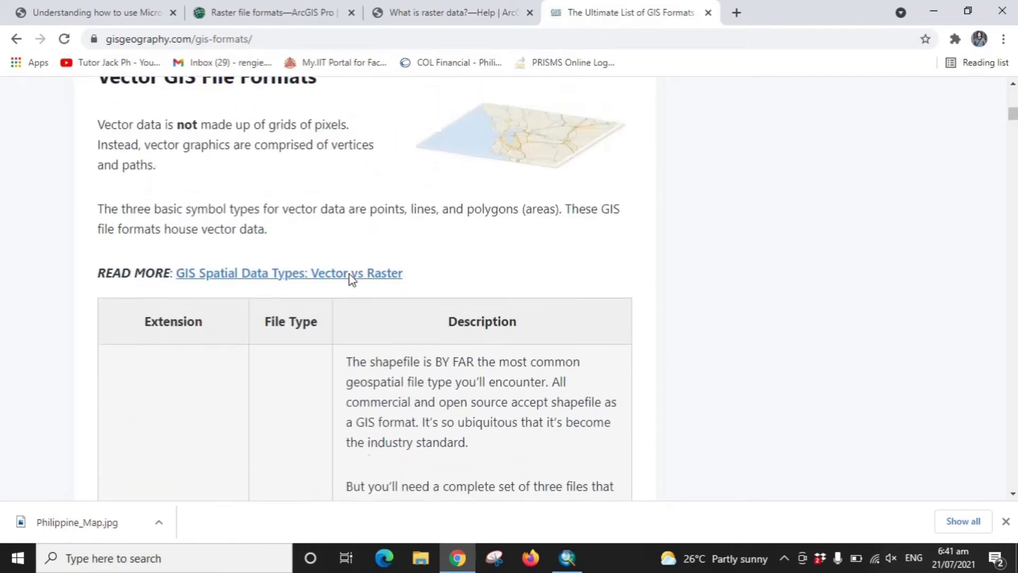
pyautogui.scroll(-10, 107, 214)
pyautogui.scroll(4, 191, 193)
pyautogui.tripleClick(186, 233)
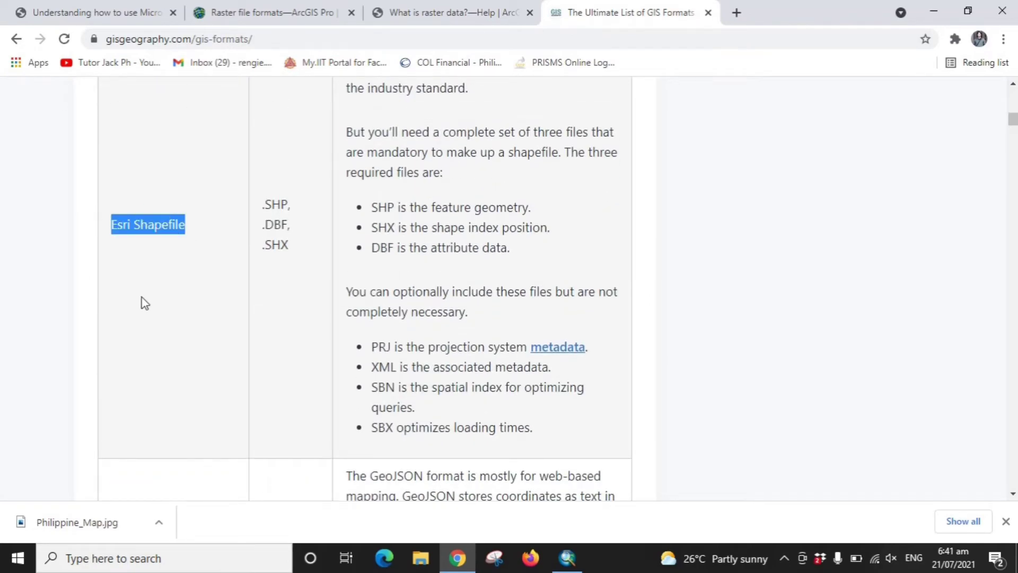
# Review the KML/KMZ and GPX entries further down the vector file formats table.
pyautogui.scroll(-15, 141, 300)
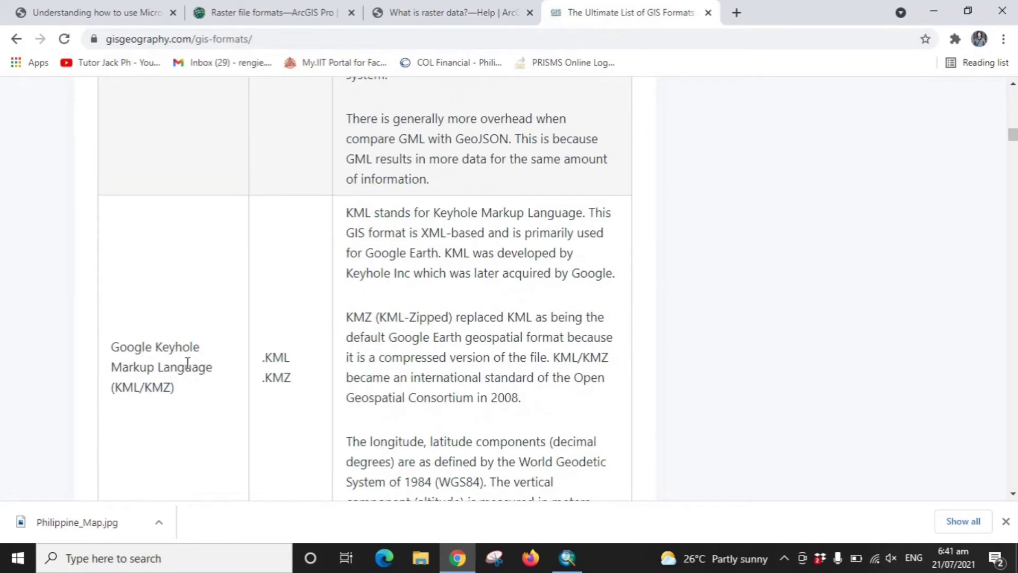
pyautogui.keyDown('shift'); pyautogui.click(183, 394); pyautogui.keyUp('shift')
pyautogui.click(177, 404)
pyautogui.scroll(-3, 180, 393)
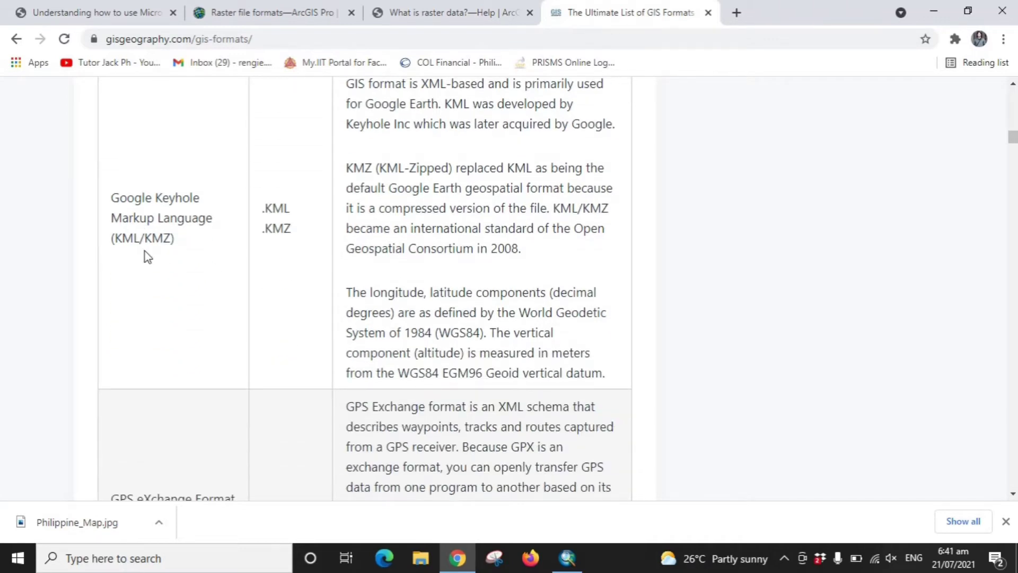
pyautogui.scroll(-3, 193, 239)
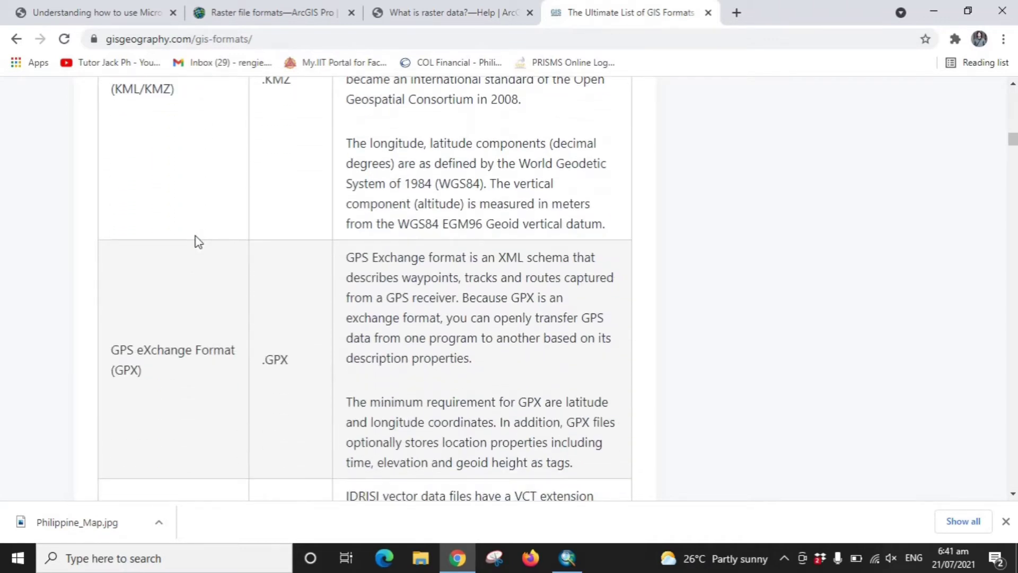
pyautogui.scroll(-3, 197, 242)
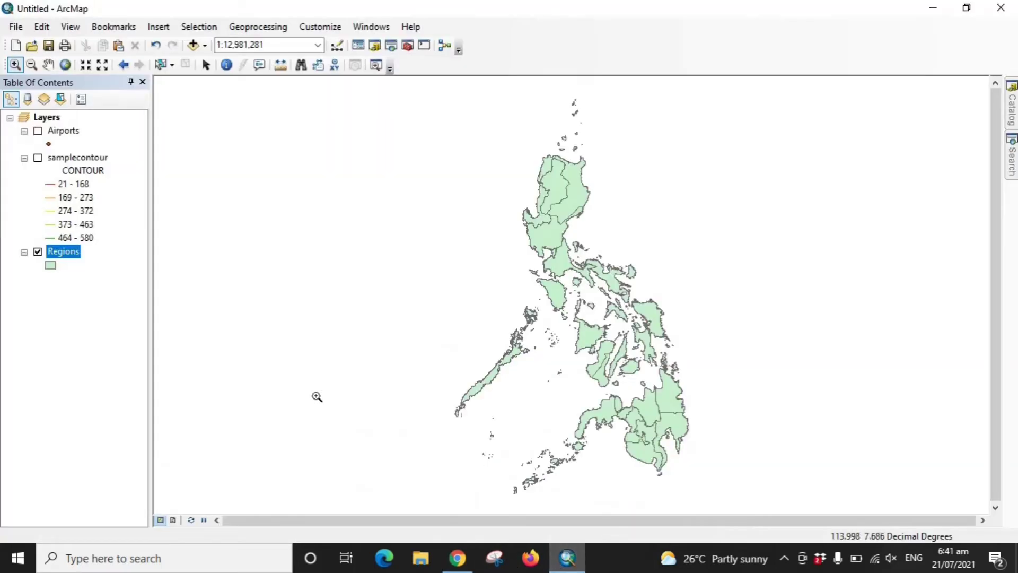
# Examine the raster cell diagram on the "What is raster data?" help page in Chrome.
pyautogui.click(567, 558)
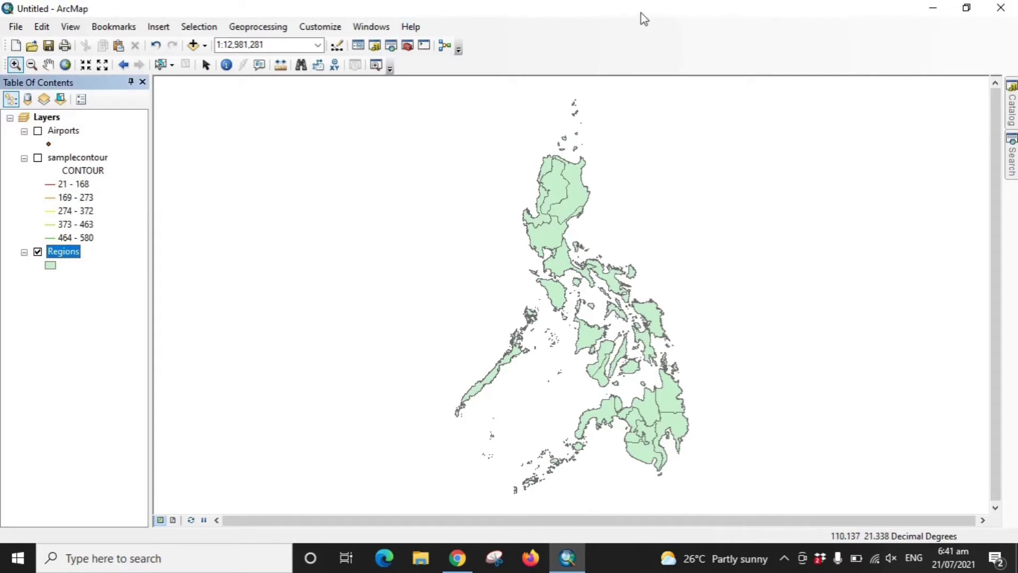
pyautogui.click(194, 46)
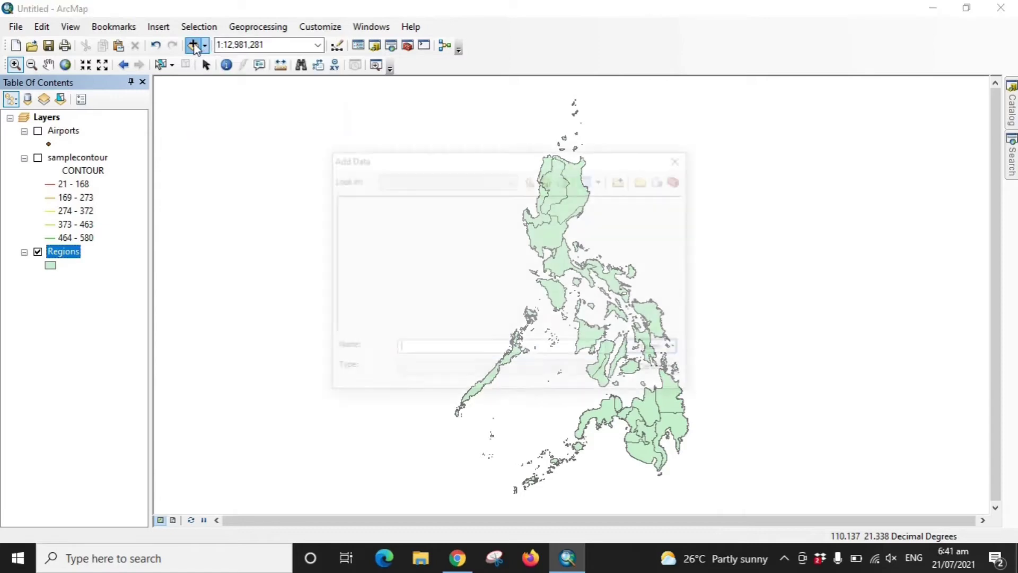
pyautogui.click(458, 556)
pyautogui.click(462, 11)
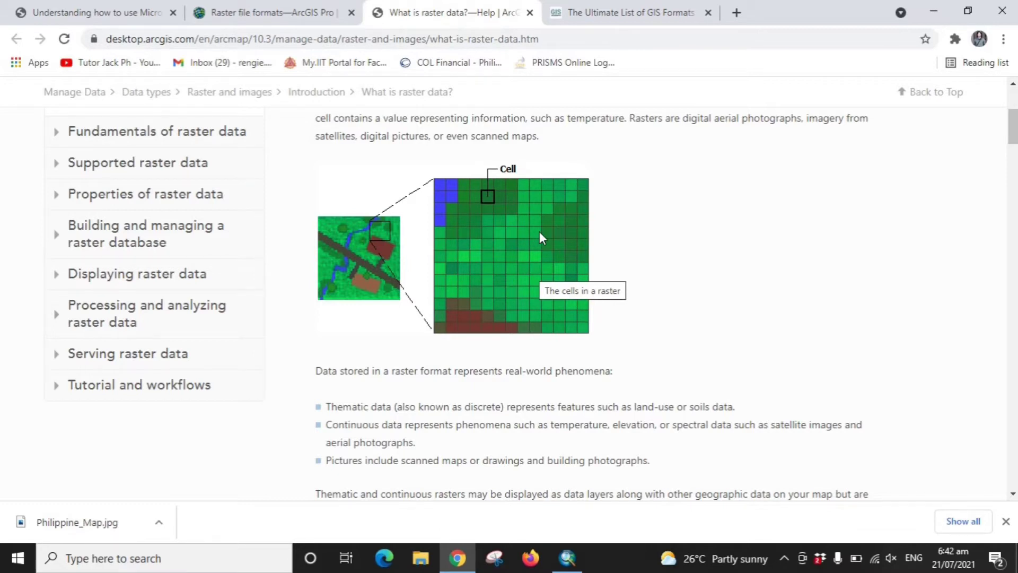
pyautogui.click(180, 39)
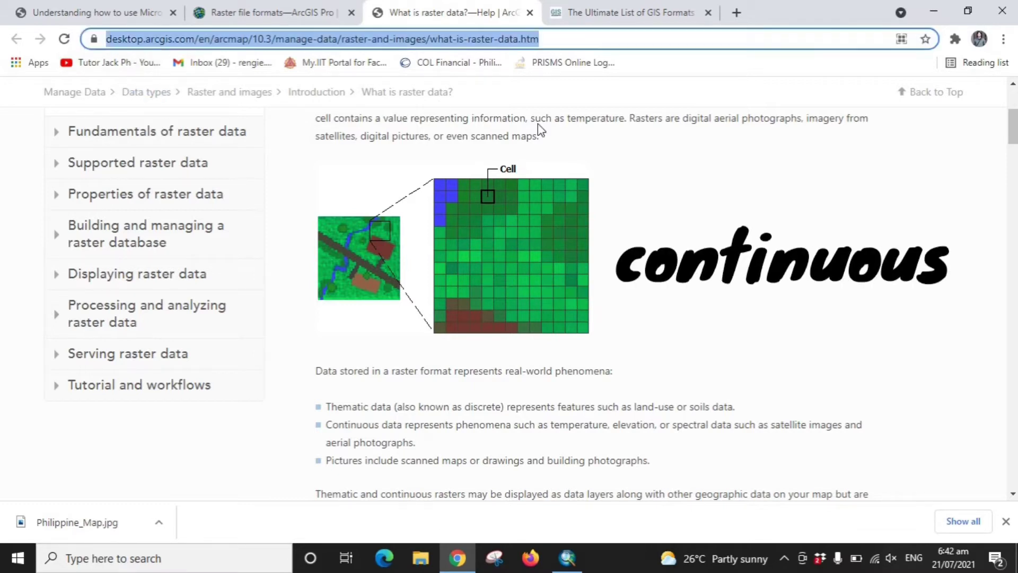
pyautogui.click(774, 257)
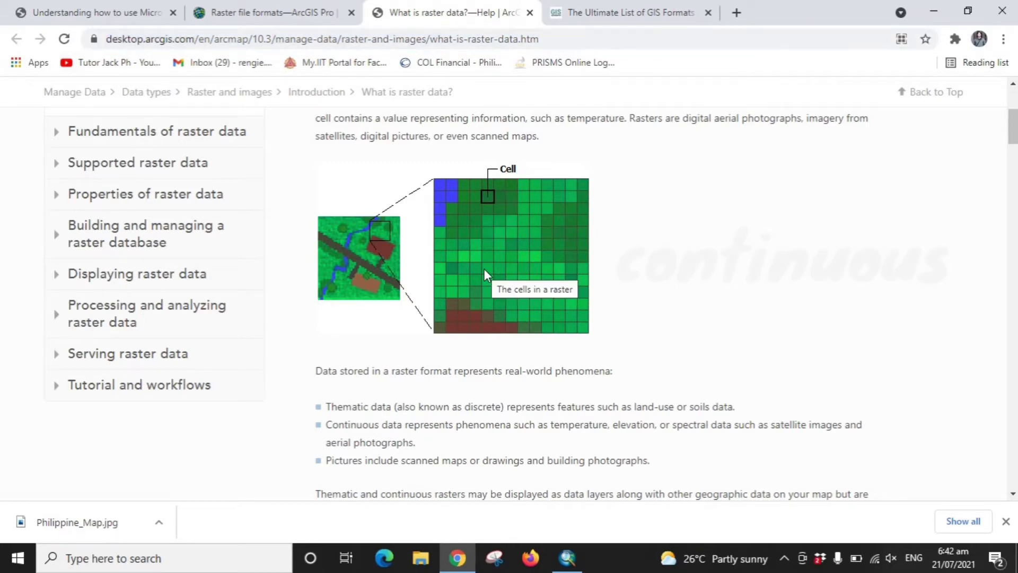
# Switch back to ArcMap, dismiss Add Data, zoom to the samplecontour layer and display it in place of Regions.
pyautogui.click(568, 557)
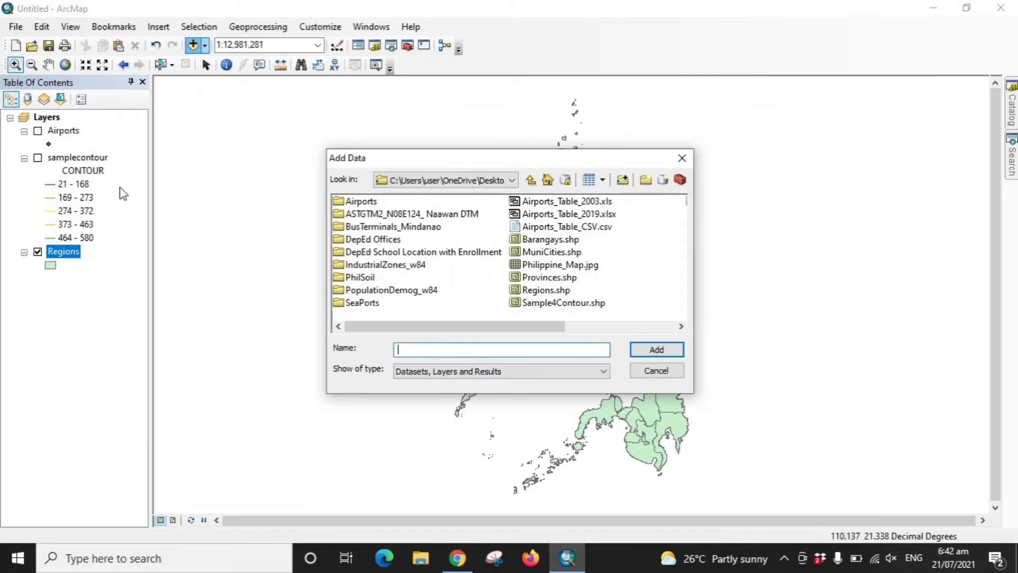
pyautogui.click(682, 158)
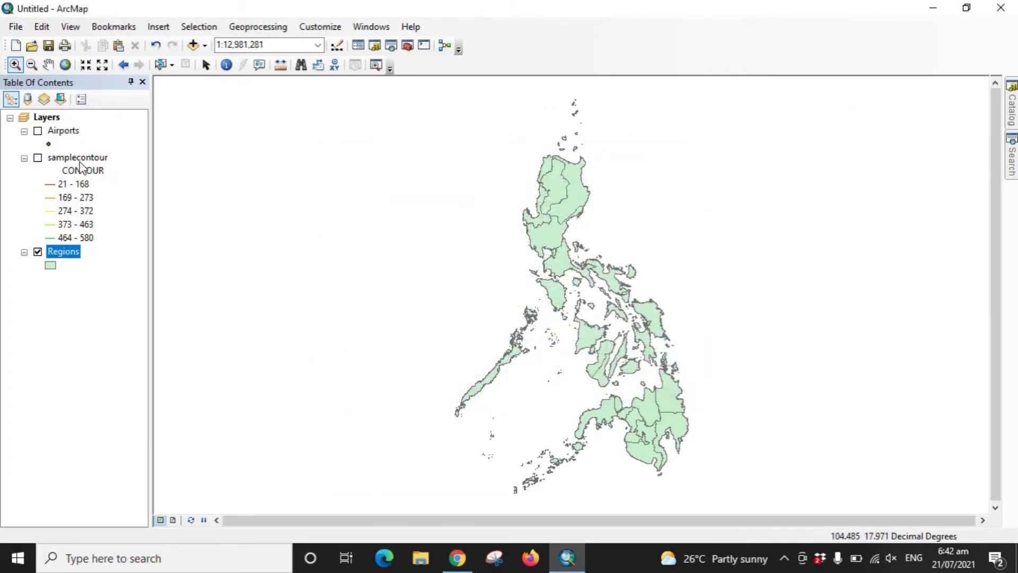
pyautogui.rightClick(83, 158)
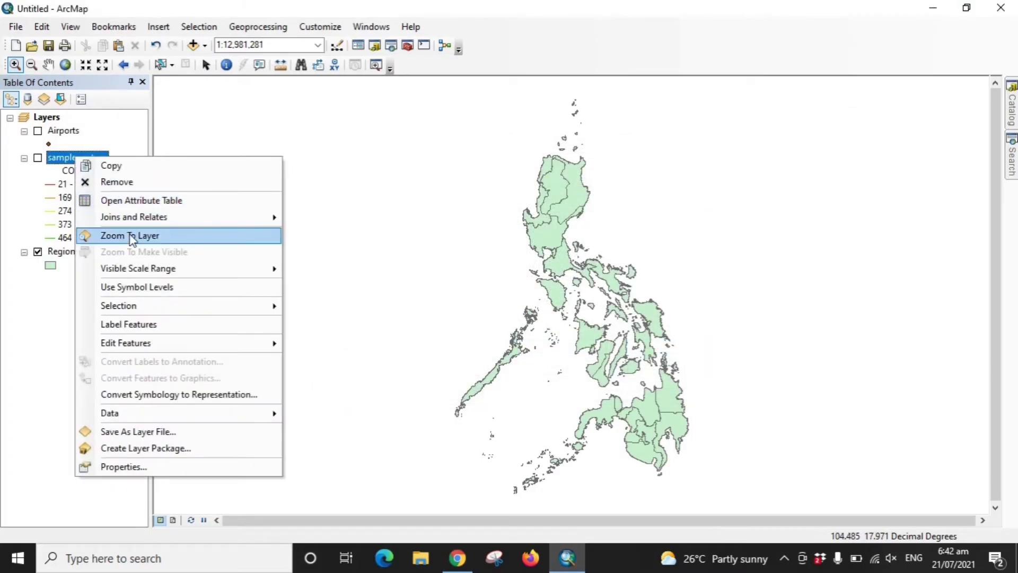
pyautogui.click(130, 235)
pyautogui.moveTo(440, 221); pyautogui.dragTo(590, 365)
pyautogui.click(37, 251)
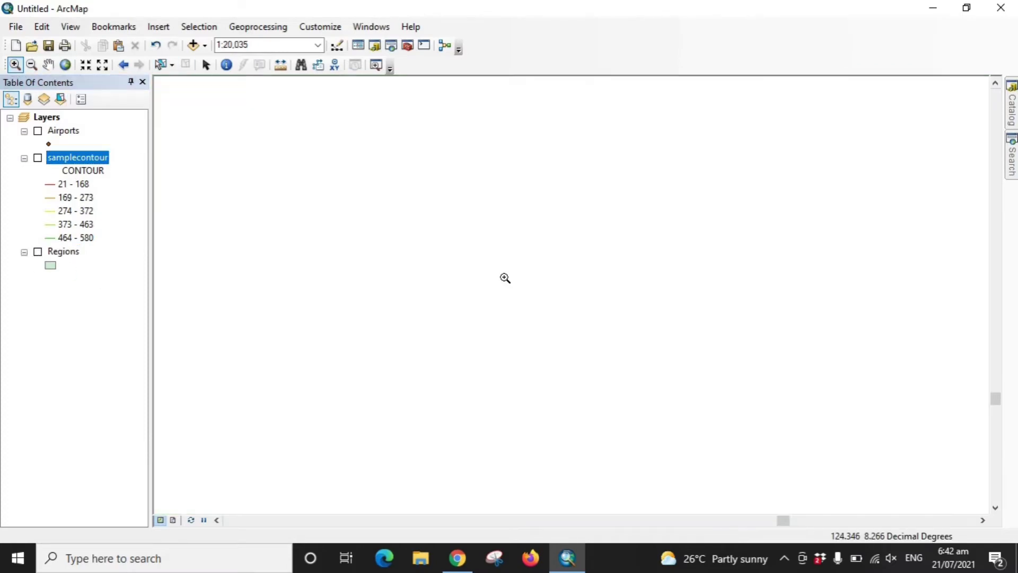
pyautogui.click(38, 158)
pyautogui.rightClick(61, 159)
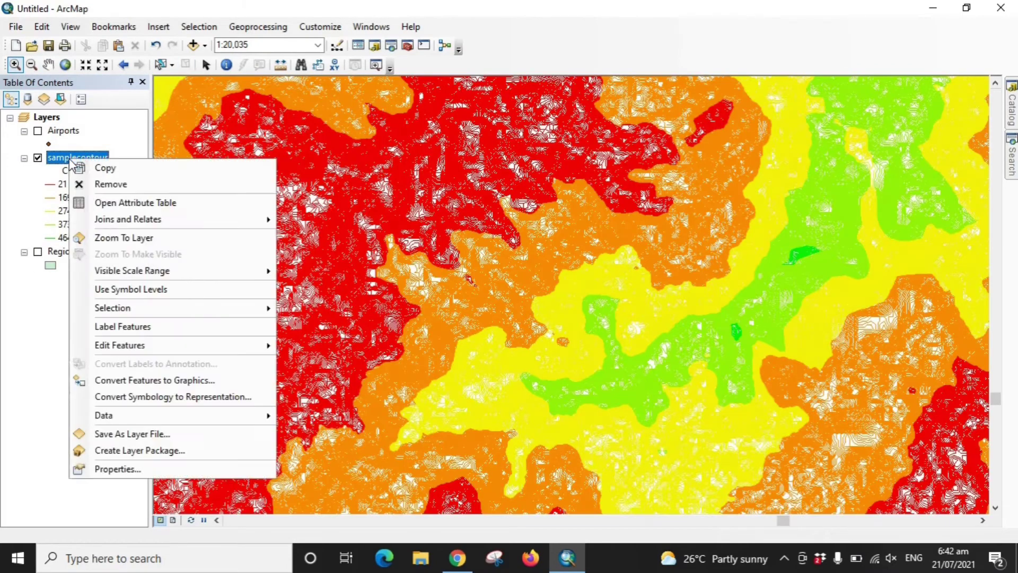
pyautogui.click(459, 182)
# Zoom in on the samplecontour layer to a scale of 1:250 and examine the individual contour lines.
pyautogui.moveTo(448, 193); pyautogui.dragTo(623, 351)
pyautogui.moveTo(444, 234); pyautogui.dragTo(706, 396)
pyautogui.moveTo(532, 293); pyautogui.dragTo(425, 210)
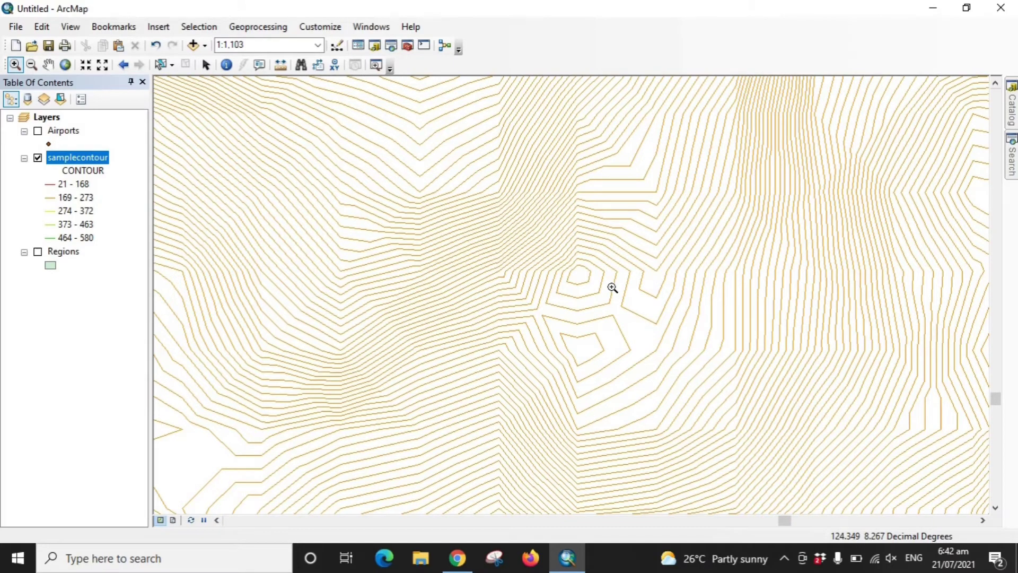
pyautogui.scroll(4, 592, 290)
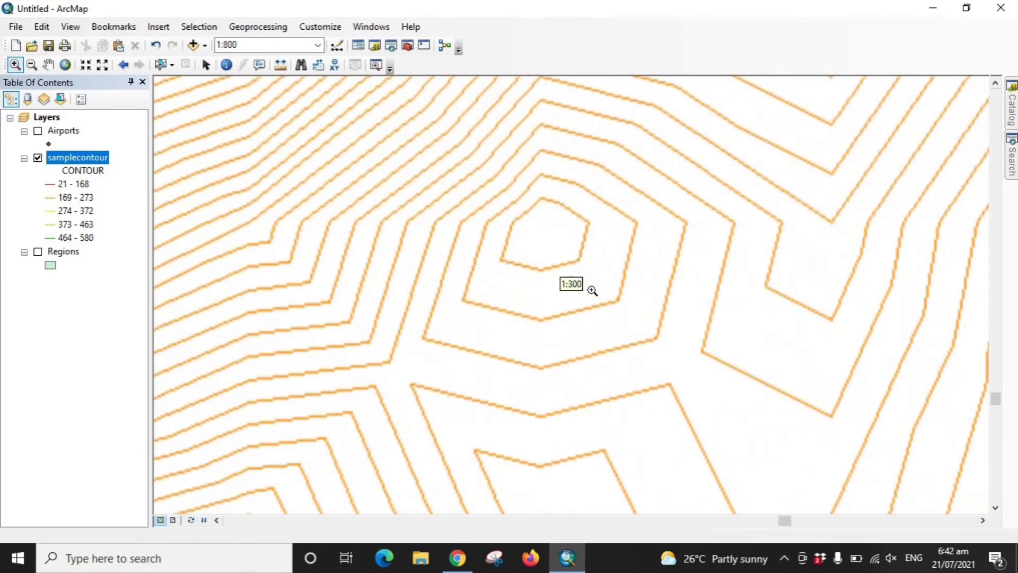
pyautogui.scroll(1, 592, 290)
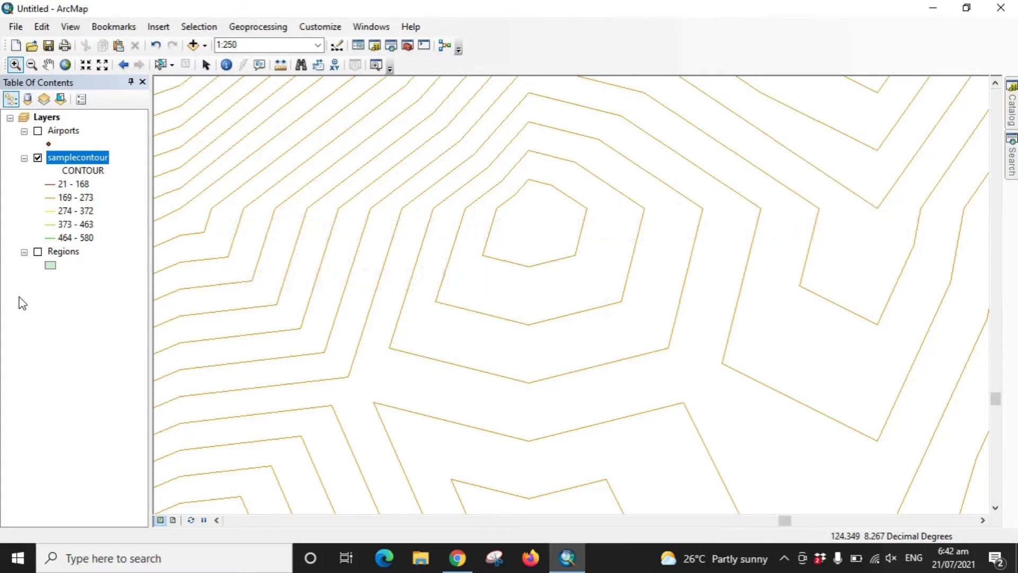
# Switch to Chrome and review the PNG, RADARSAT-2, RPF and SAGA entries in the ArcGIS Pro raster file formats table.
pyautogui.click(457, 558)
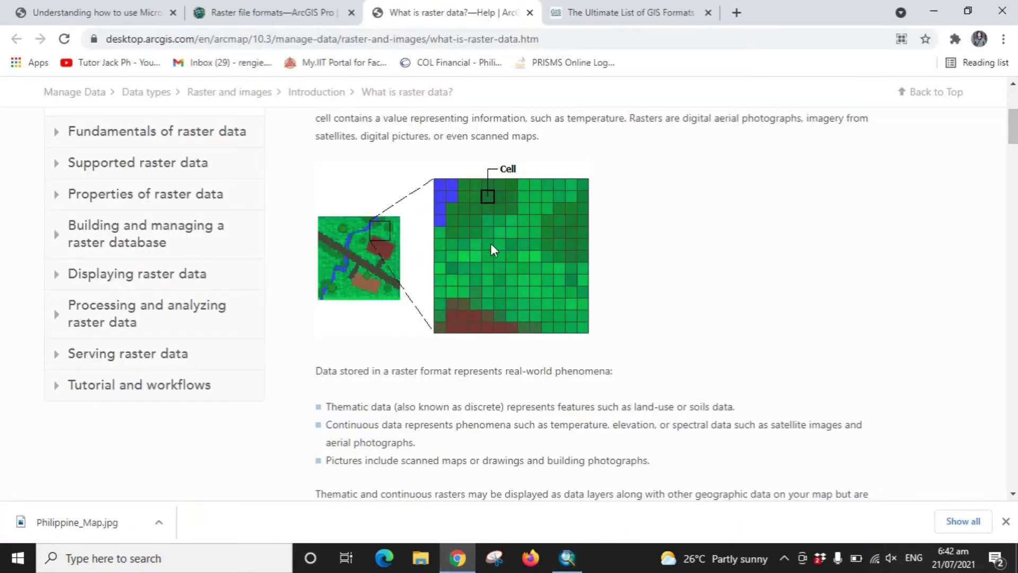
pyautogui.scroll(-7, 515, 211)
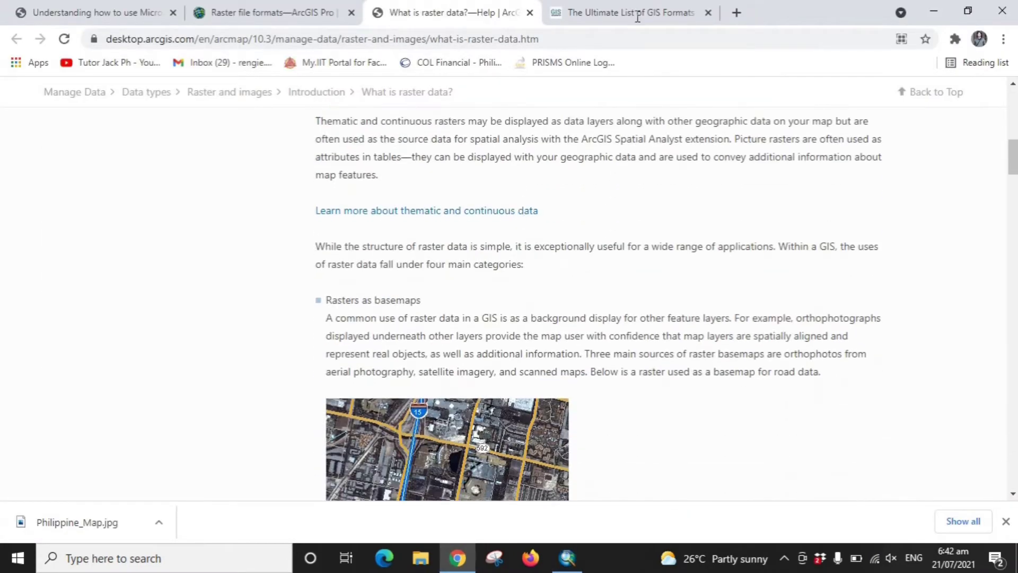
pyautogui.click(277, 3)
pyautogui.scroll(8, 662, 313)
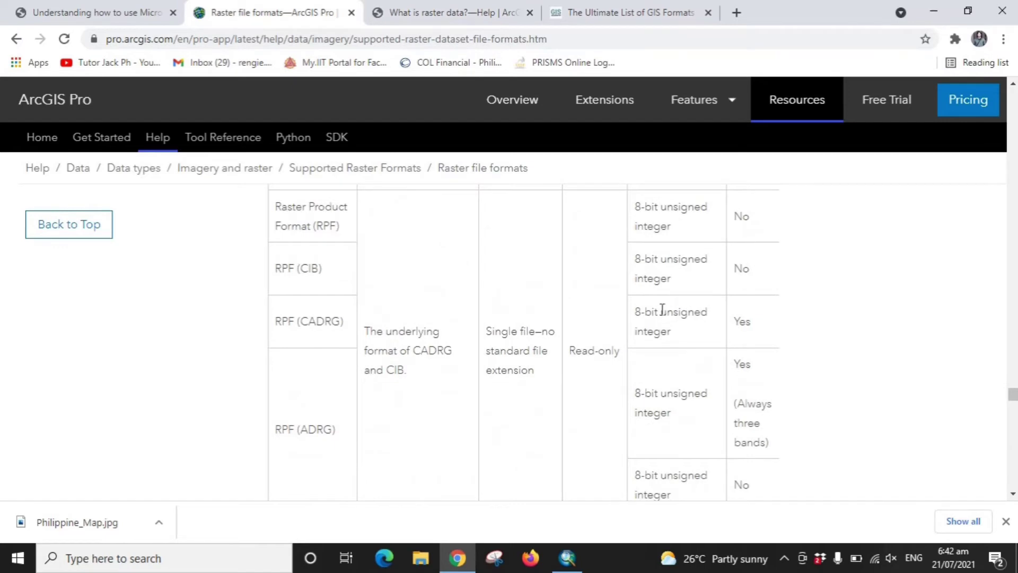
pyautogui.scroll(5, 662, 309)
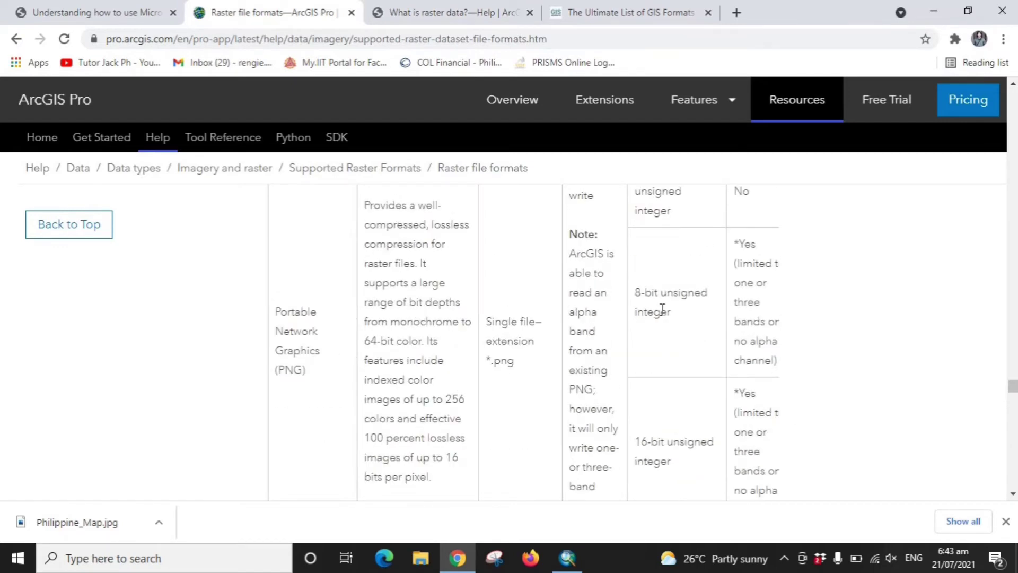
pyautogui.scroll(3, 662, 309)
pyautogui.scroll(-4, 662, 309)
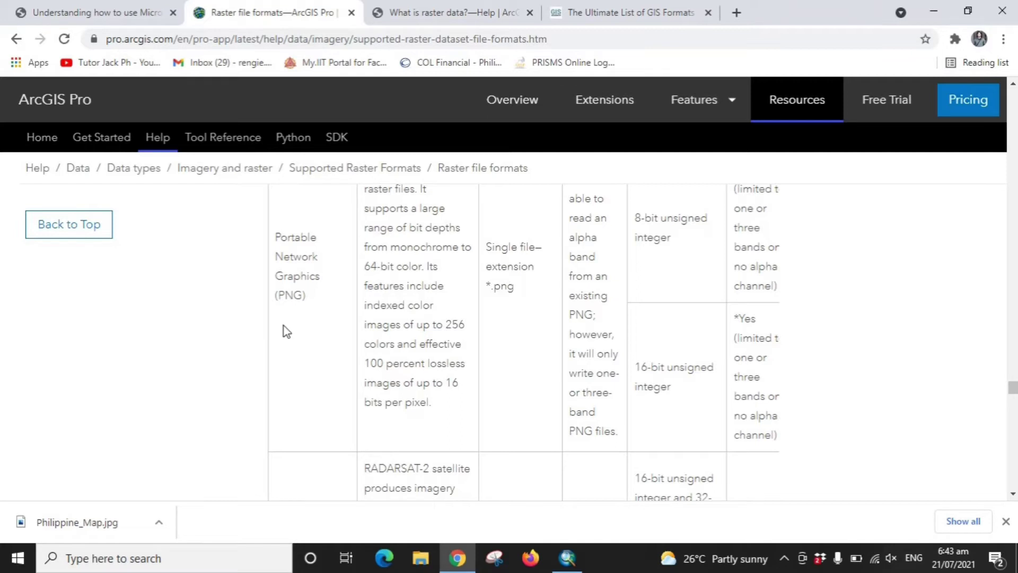
pyautogui.scroll(-5, 412, 349)
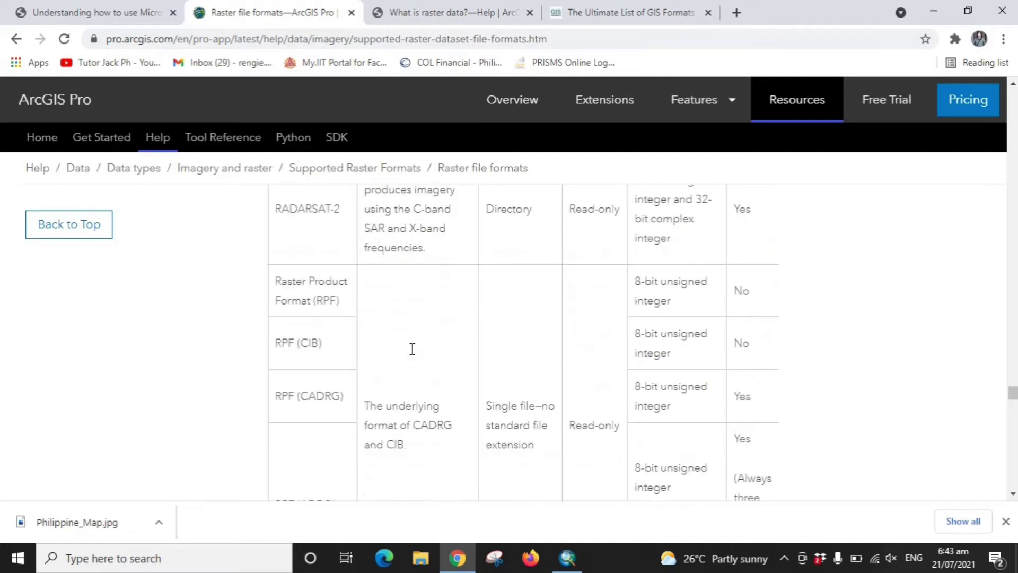
pyautogui.scroll(-3, 412, 348)
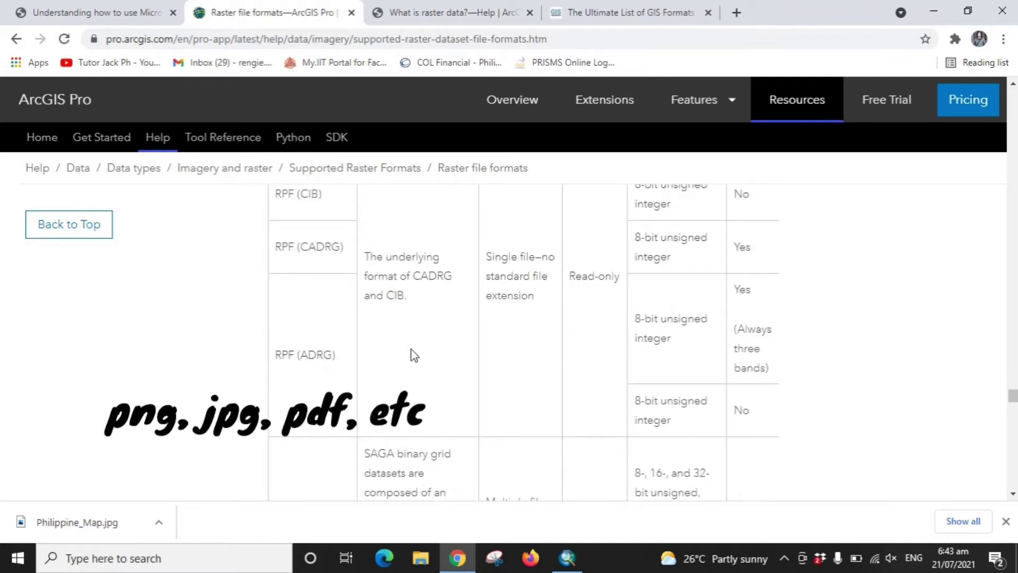
pyautogui.scroll(-1, 412, 349)
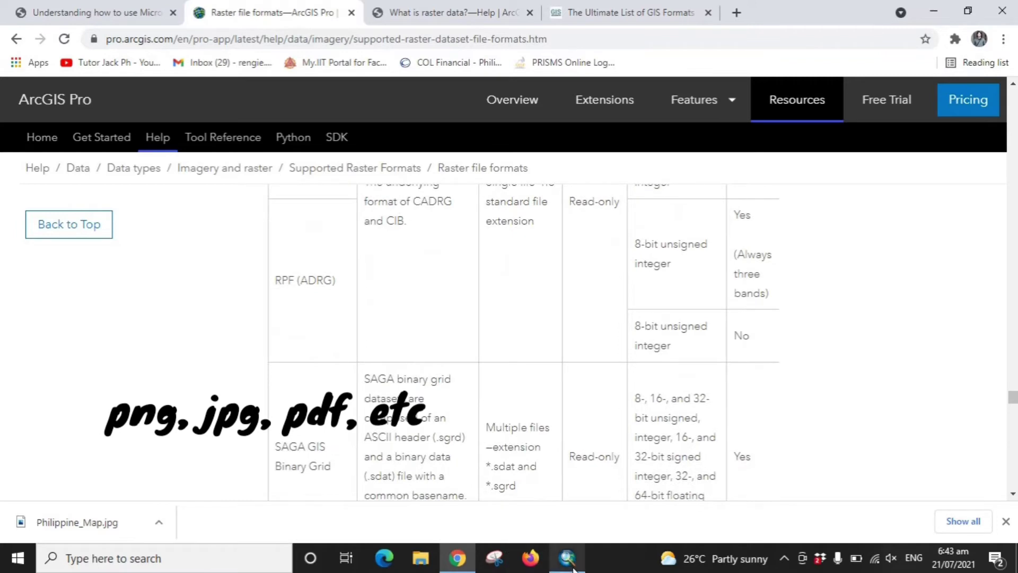
# In ArcMap, add the ASTGTM2_N08E124_dem raster from the "ASTGTM2_N08E124_ Naawan DTM" folder and hide the samplecontour layer.
pyautogui.click(574, 569)
pyautogui.click(198, 48)
pyautogui.click(446, 214)
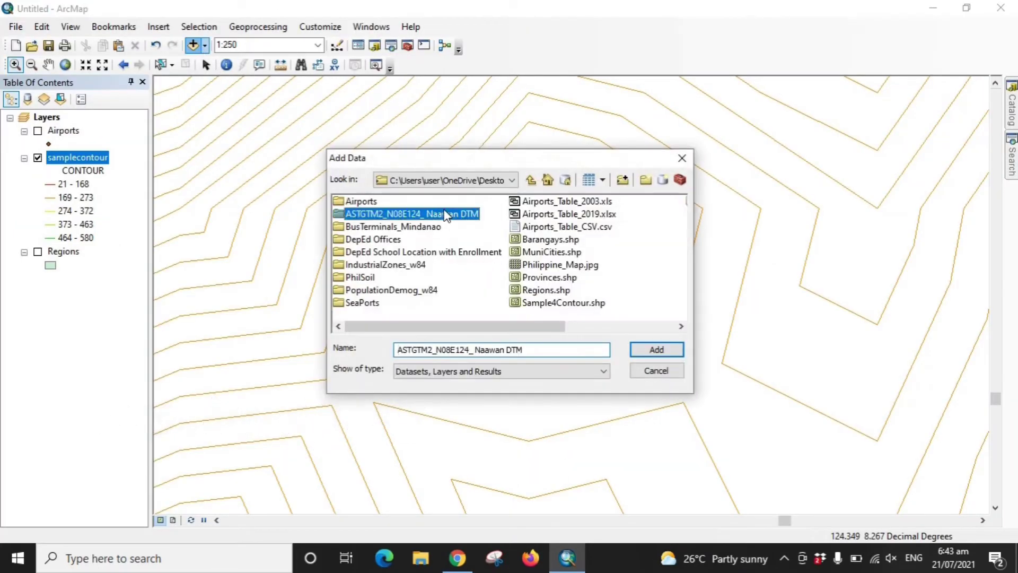
pyautogui.doubleClick(446, 214)
pyautogui.doubleClick(401, 202)
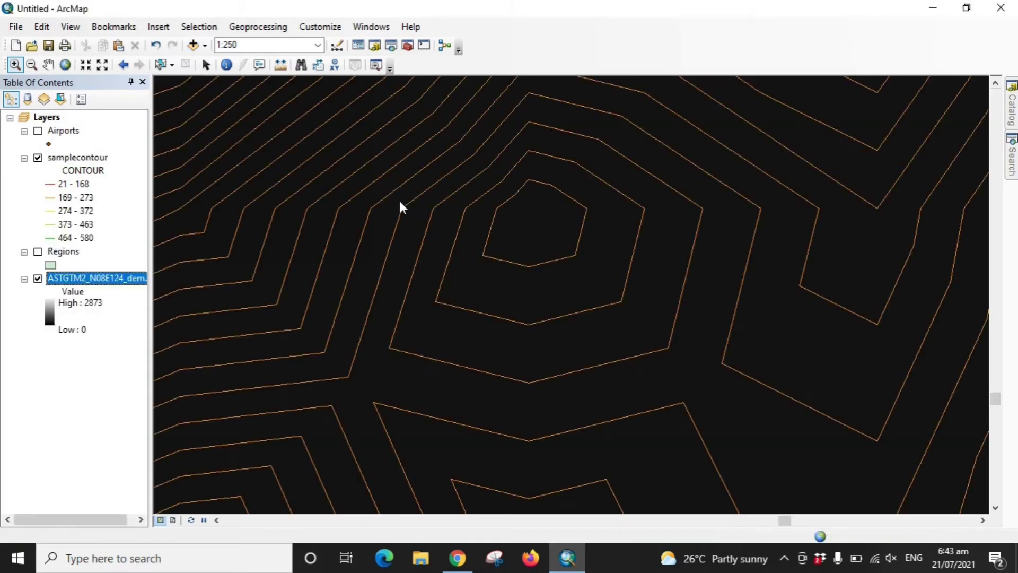
pyautogui.click(38, 157)
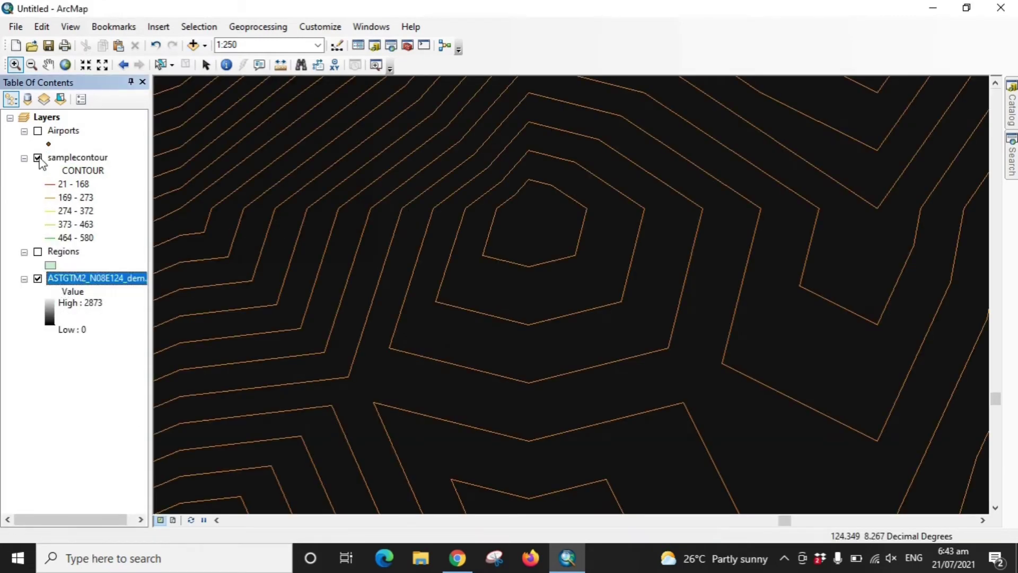
pyautogui.click(60, 284)
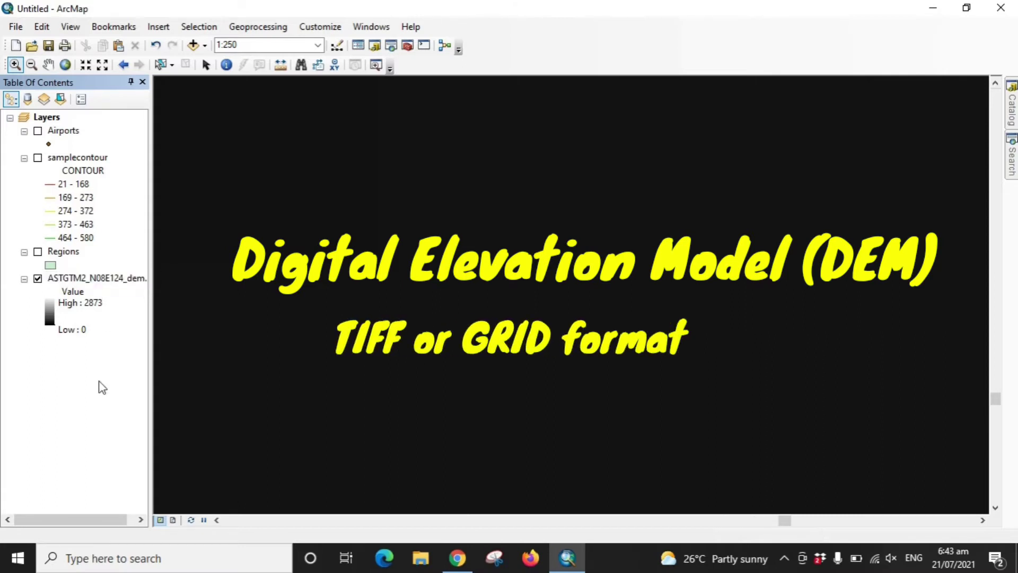
# Apply the green, orange, brown and white elevation color ramp to the ASTGTM2_N08E124_dem raster and zoom to the layer.
pyautogui.rightClick(96, 281)
pyautogui.click(50, 396)
pyautogui.click(50, 314)
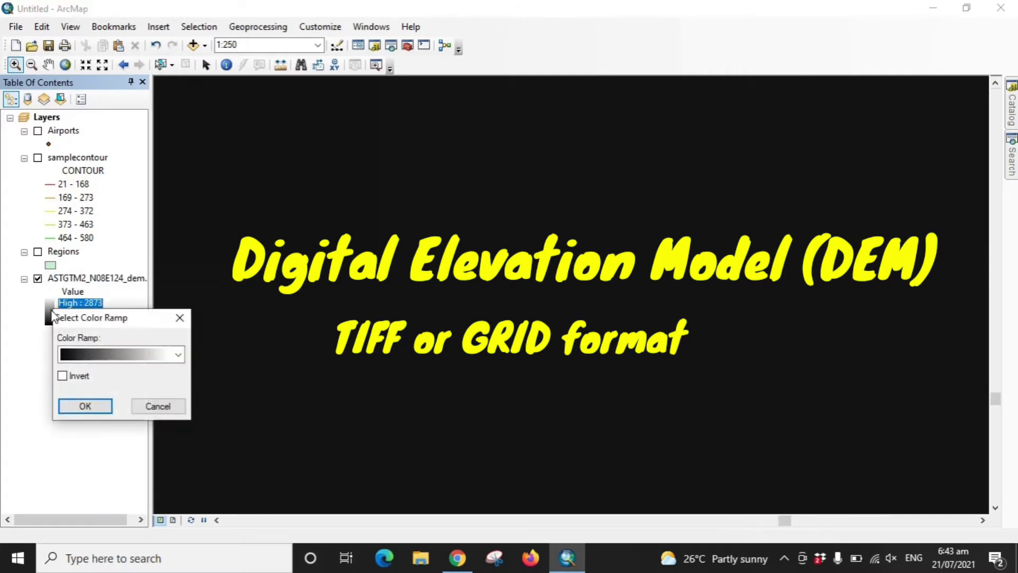
pyautogui.click(99, 358)
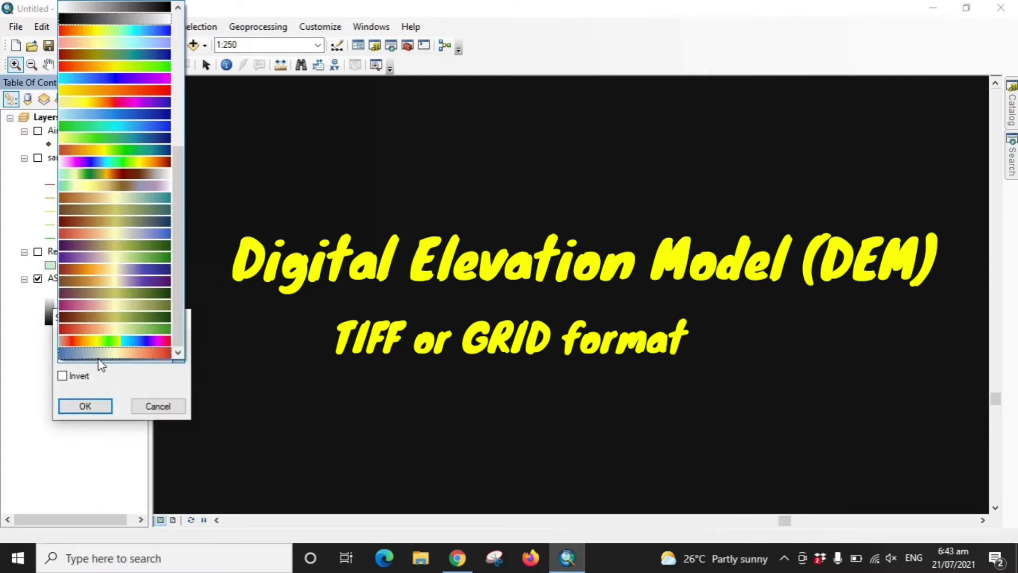
pyautogui.click(110, 172)
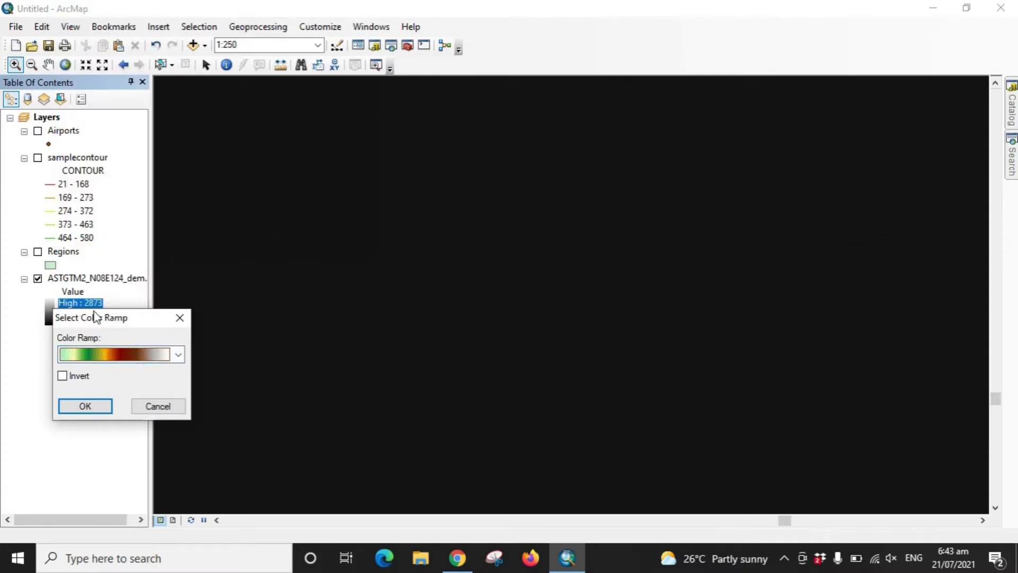
pyautogui.click(85, 406)
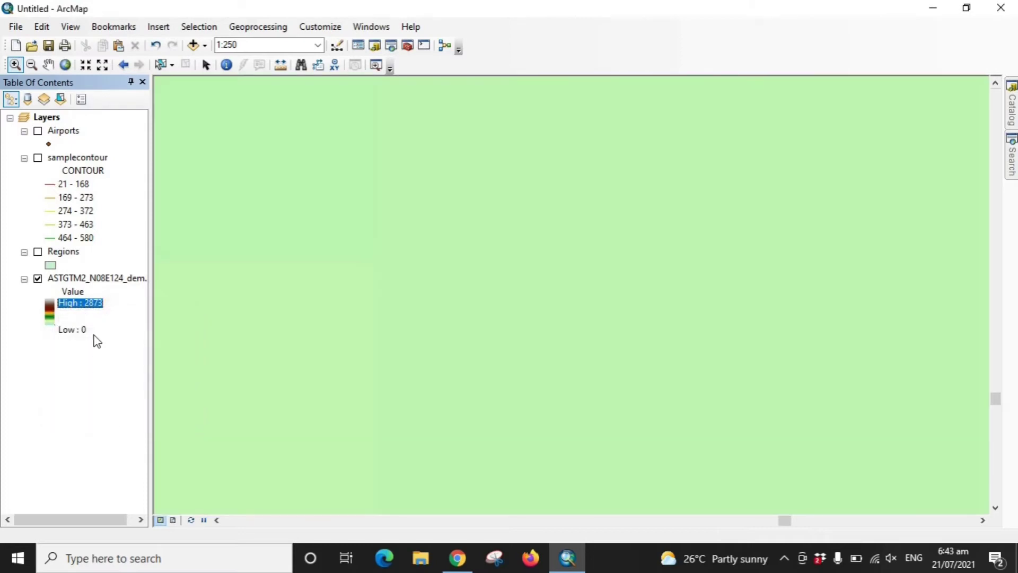
pyautogui.rightClick(90, 280)
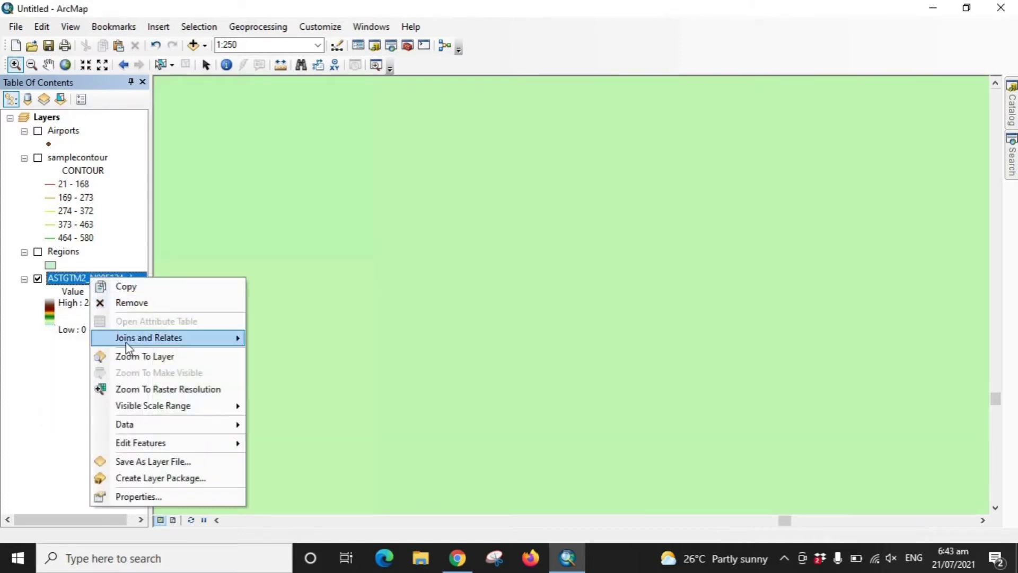
pyautogui.click(144, 357)
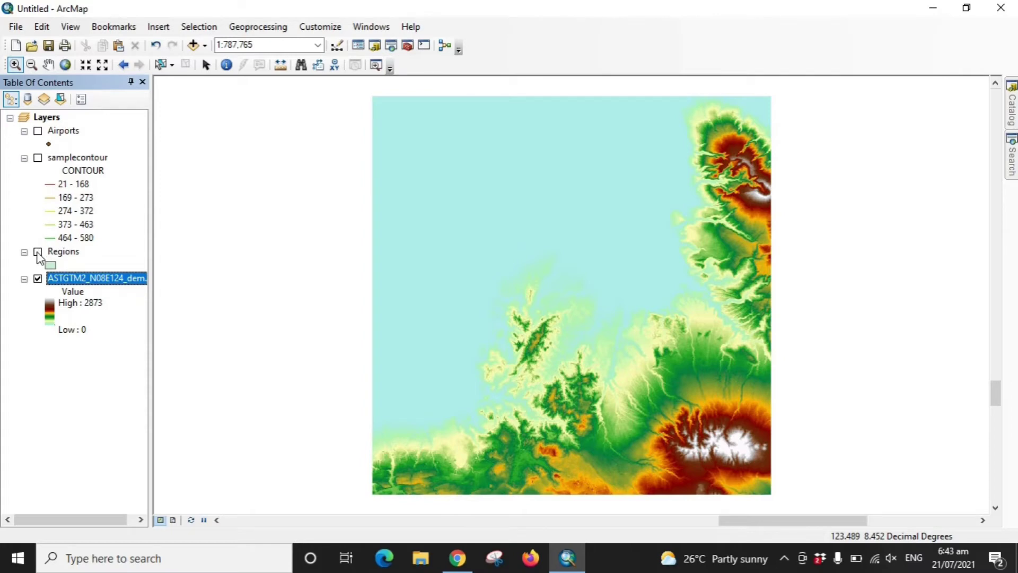
# Display the Regions layer with no fill color so only its outlines overlay the DEM raster.
pyautogui.click(38, 253)
pyautogui.click(50, 264)
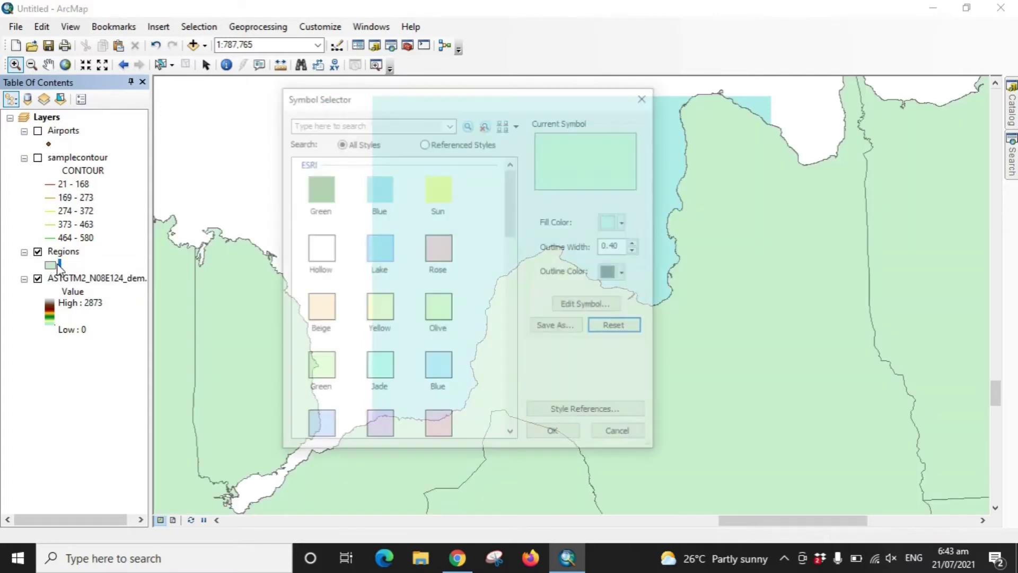
pyautogui.click(613, 221)
pyautogui.click(643, 240)
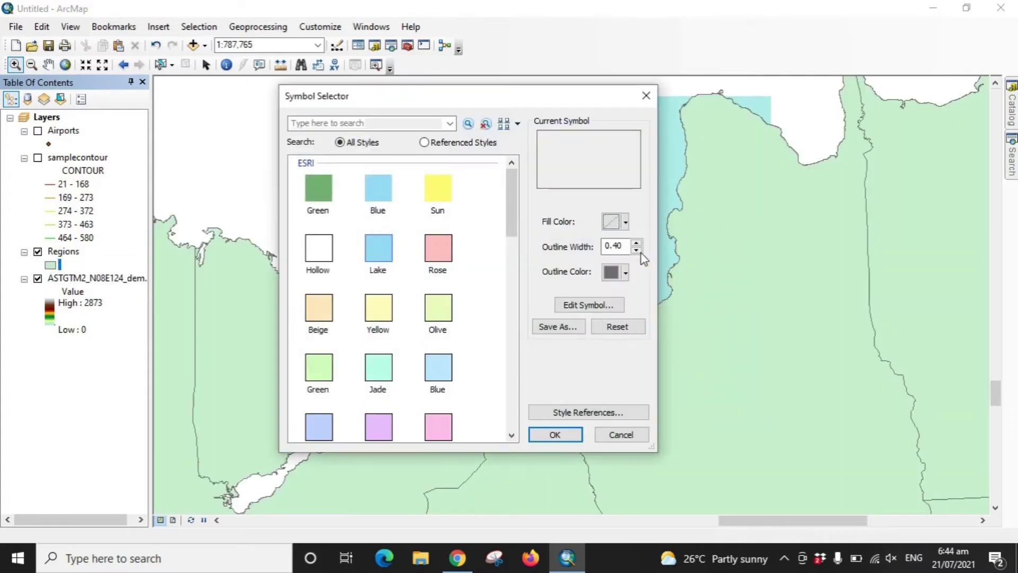
pyautogui.click(555, 433)
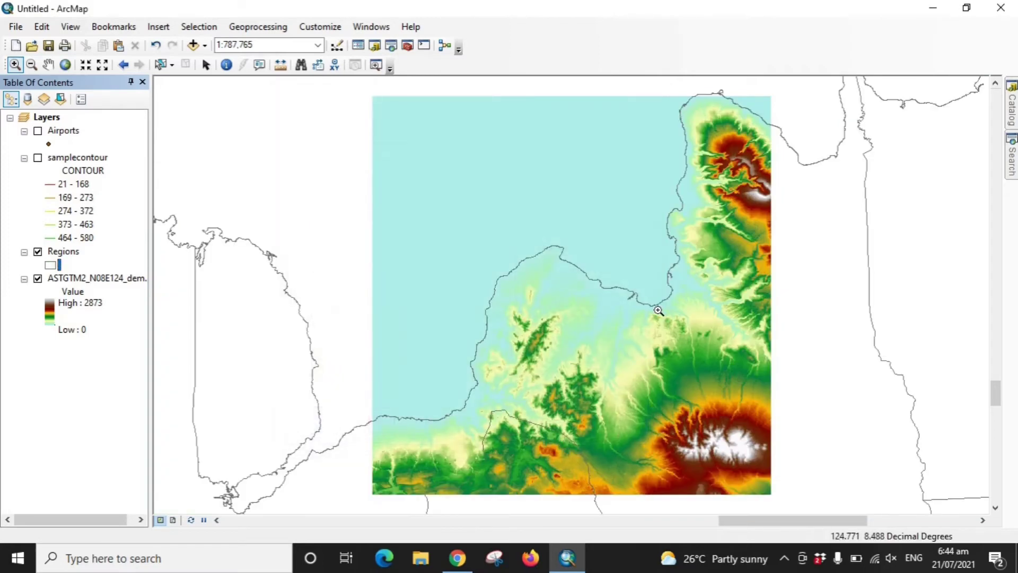
pyautogui.scroll(1, 658, 310)
pyautogui.scroll(-3, 547, 284)
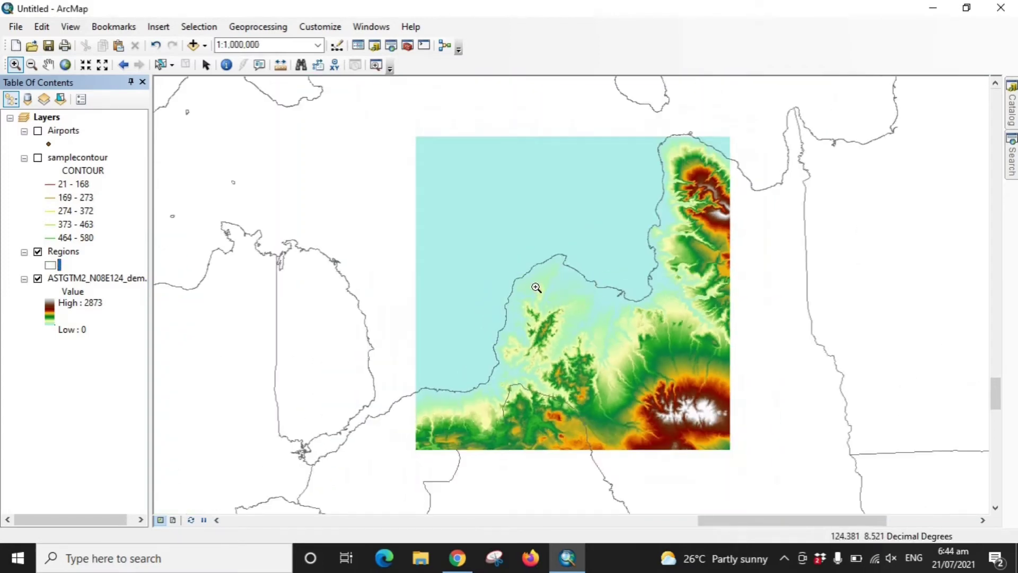
pyautogui.scroll(-2, 535, 286)
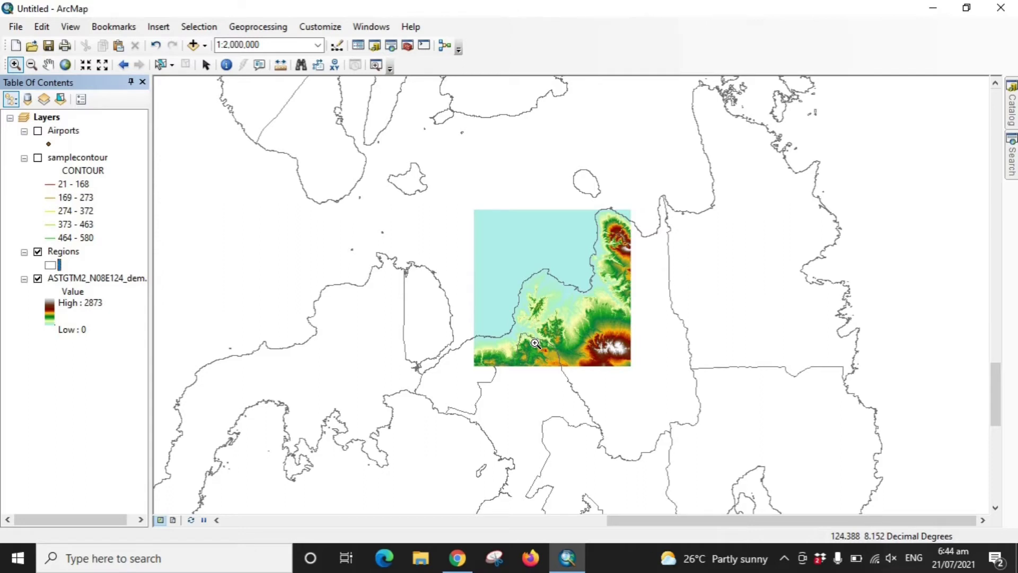
# Check the raster format of the ASTGTM2_N08E124_dem layer in its source properties.
pyautogui.rightClick(104, 277)
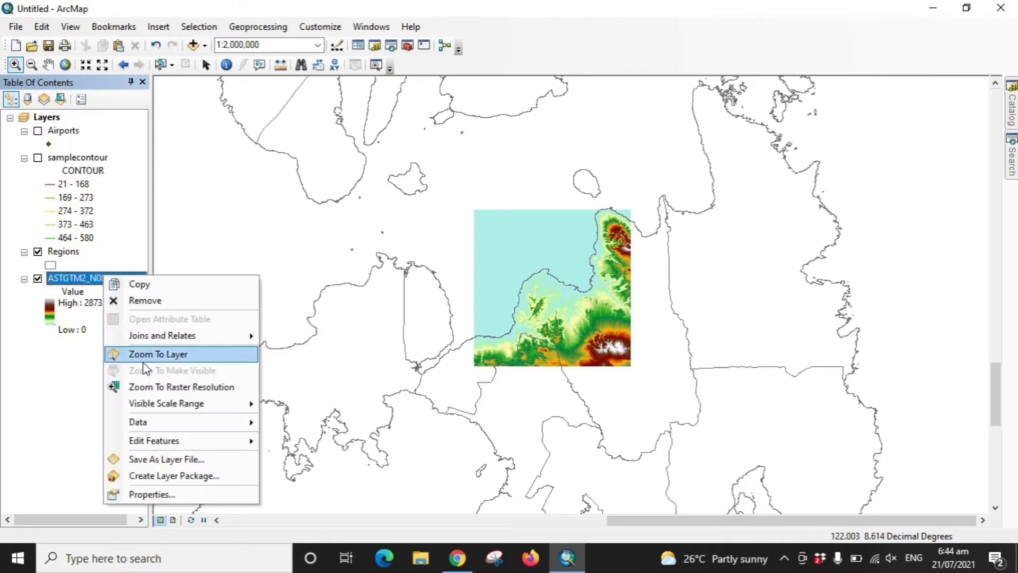
pyautogui.click(151, 494)
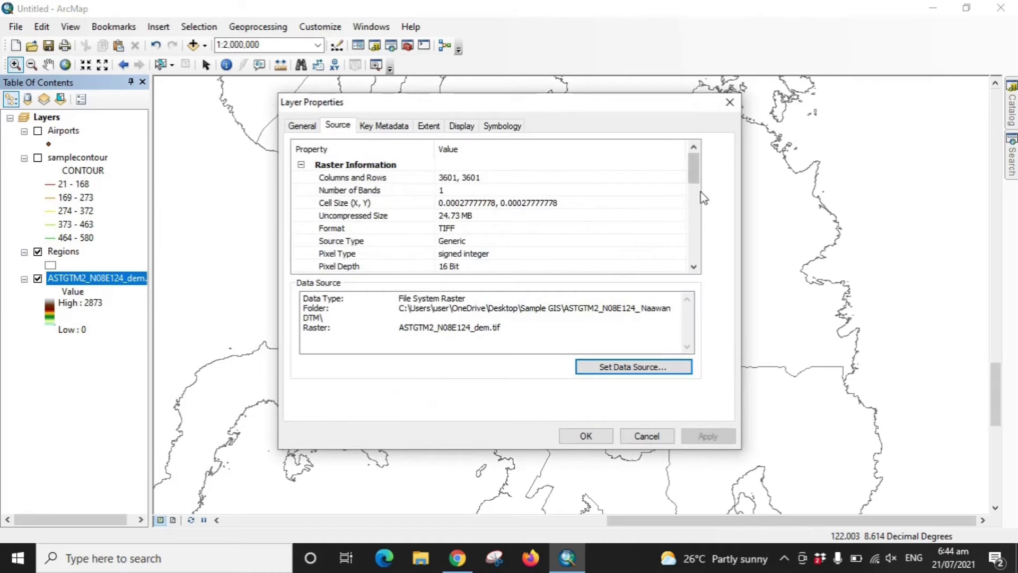
pyautogui.click(325, 231)
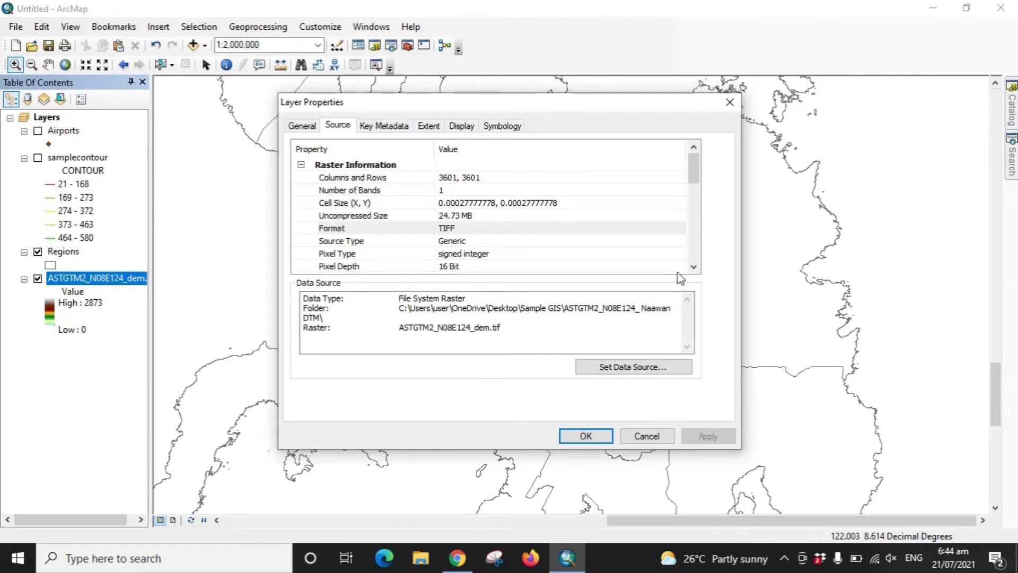
pyautogui.click(730, 102)
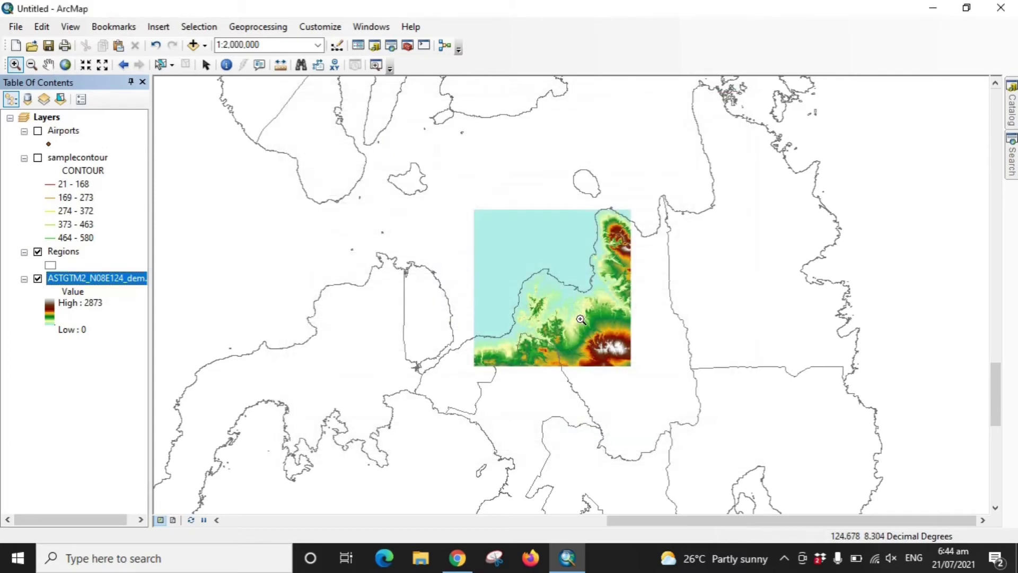
# Hide the Regions layer, display samplecontour over the DEM raster and zoom to the samplecontour layer.
pyautogui.scroll(6, 581, 320)
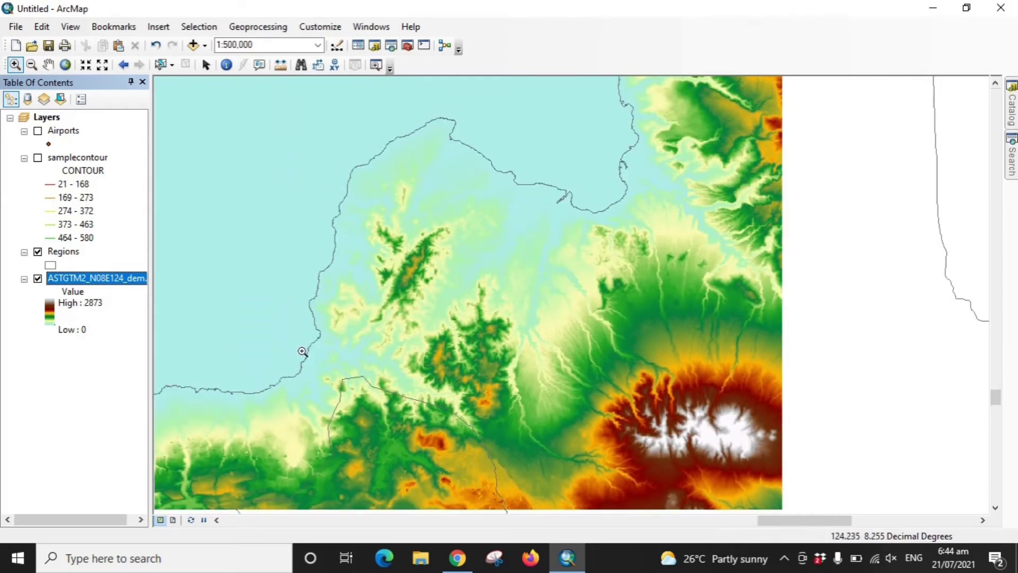
pyautogui.scroll(1, 426, 265)
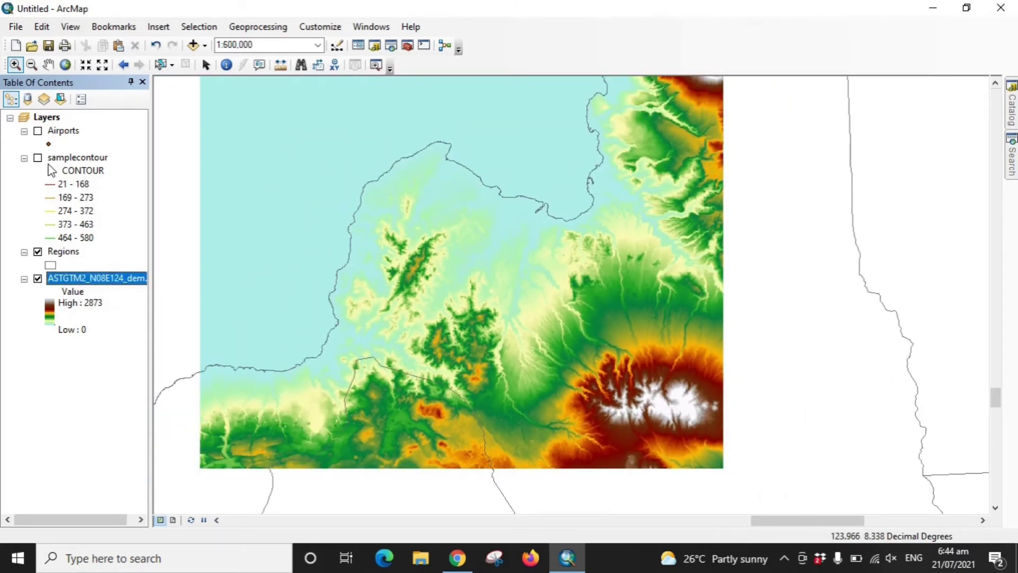
pyautogui.click(37, 252)
pyautogui.click(38, 158)
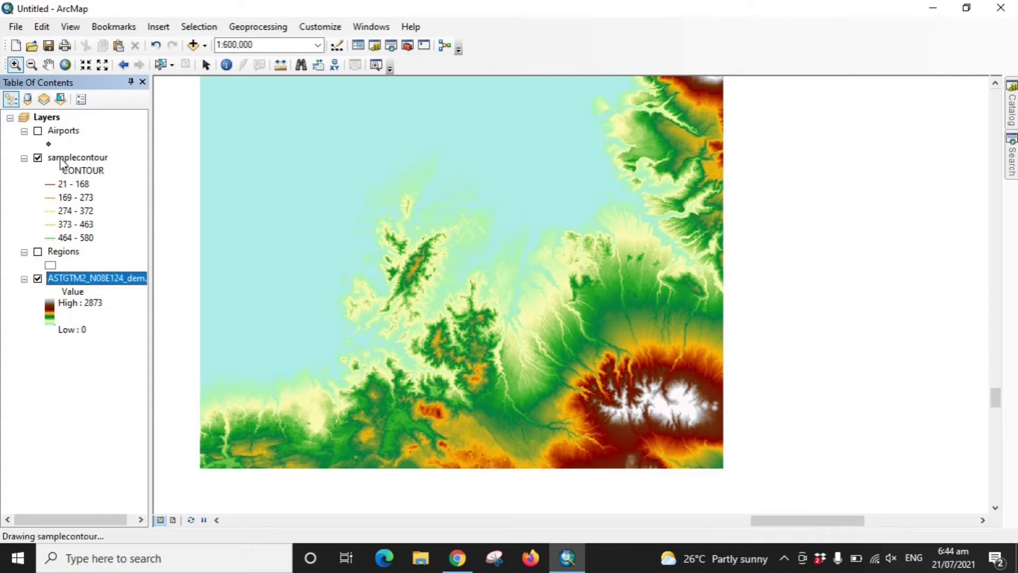
pyautogui.rightClick(61, 159)
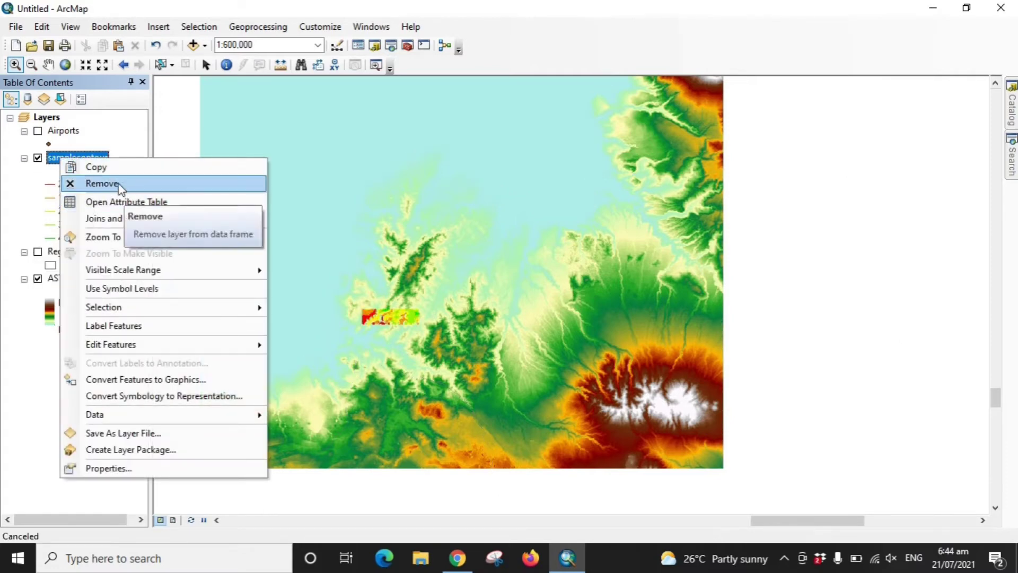
pyautogui.click(115, 236)
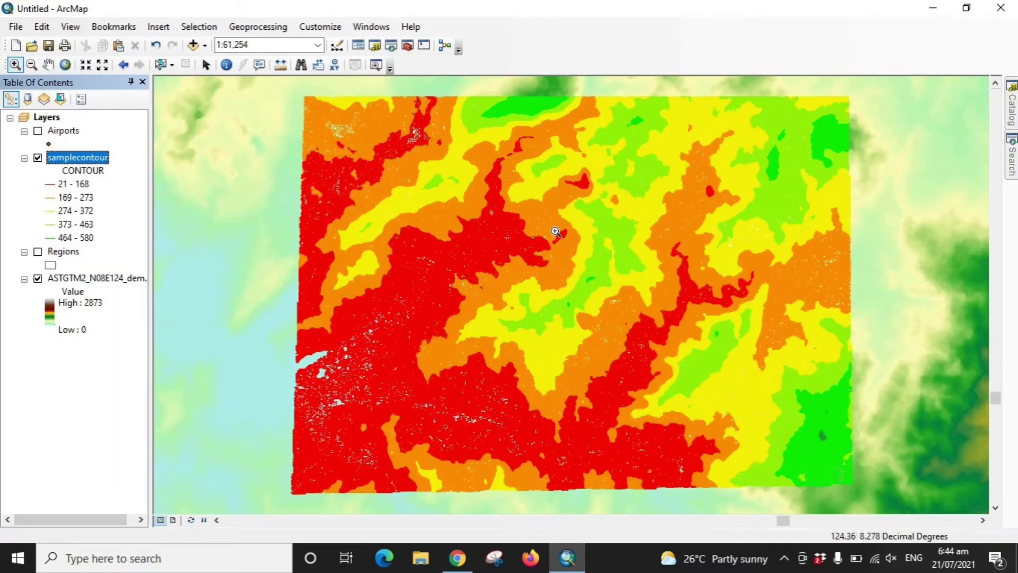
# Zoom in on the samplecontour layer to a scale of about 1:1,130 and examine the individual contour lines over the DEM.
pyautogui.click(651, 337)
pyautogui.moveTo(440, 194); pyautogui.dragTo(695, 384)
pyautogui.moveTo(374, 182); pyautogui.dragTo(626, 360)
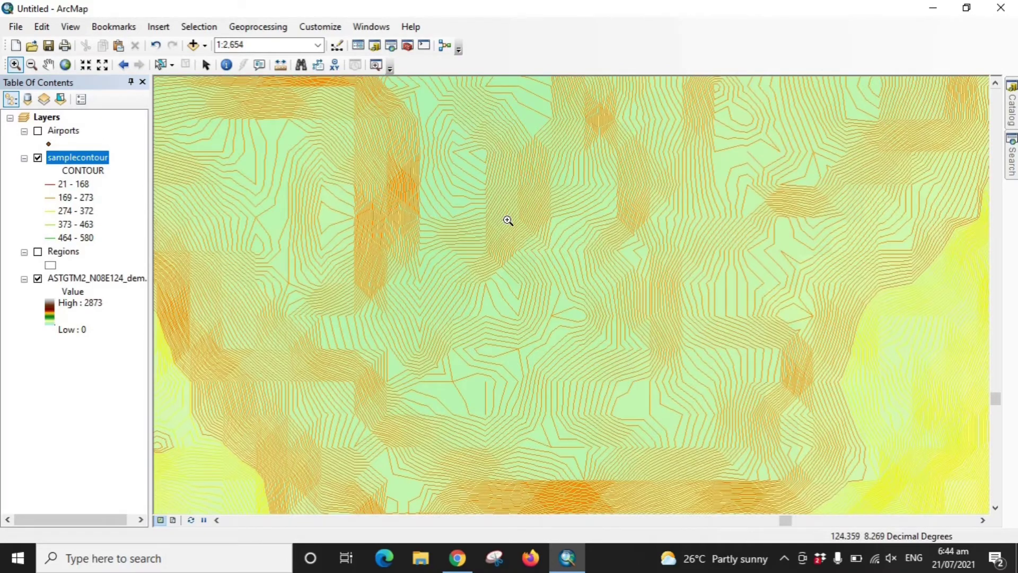
pyautogui.moveTo(489, 222); pyautogui.dragTo(732, 405)
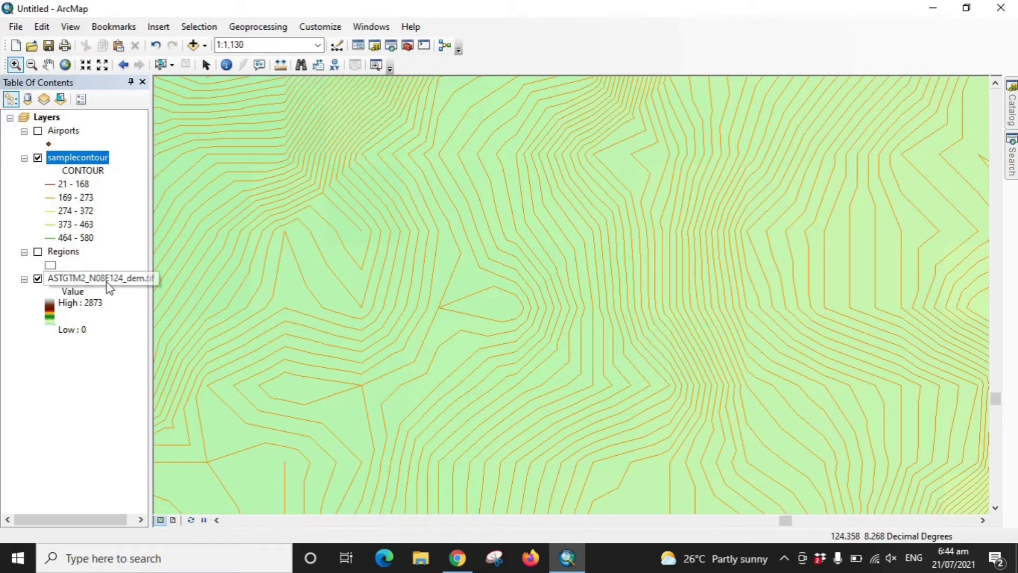
# Hide the samplecontour layer and zoom to the full extent of the ASTGTM2_N08E124_dem raster.
pyautogui.click(38, 158)
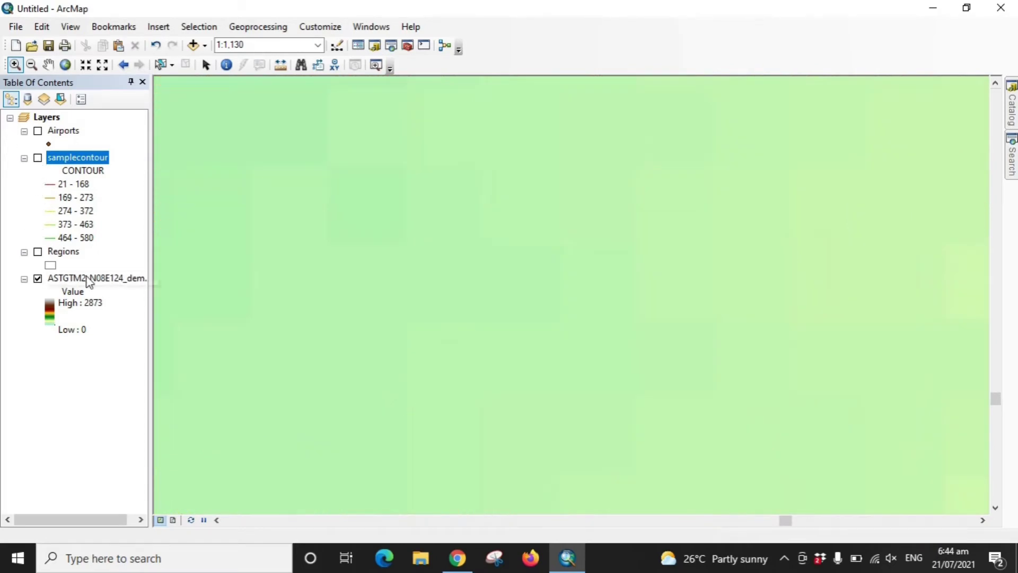
pyautogui.rightClick(87, 276)
pyautogui.click(137, 356)
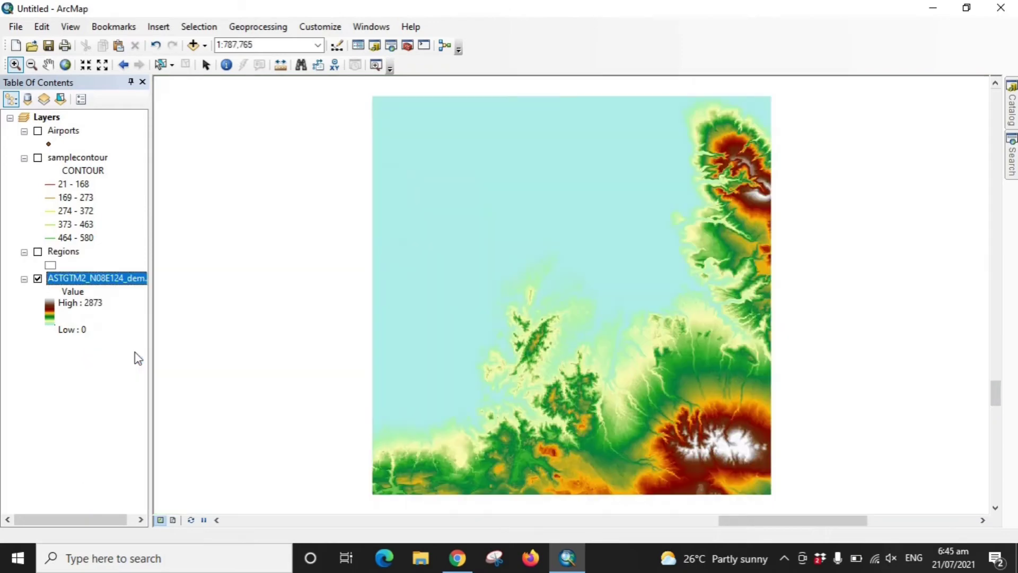
# Zoom in on the DEM raster to a scale of about 1:633 and examine its individual pixels.
pyautogui.moveTo(581, 381); pyautogui.dragTo(659, 461)
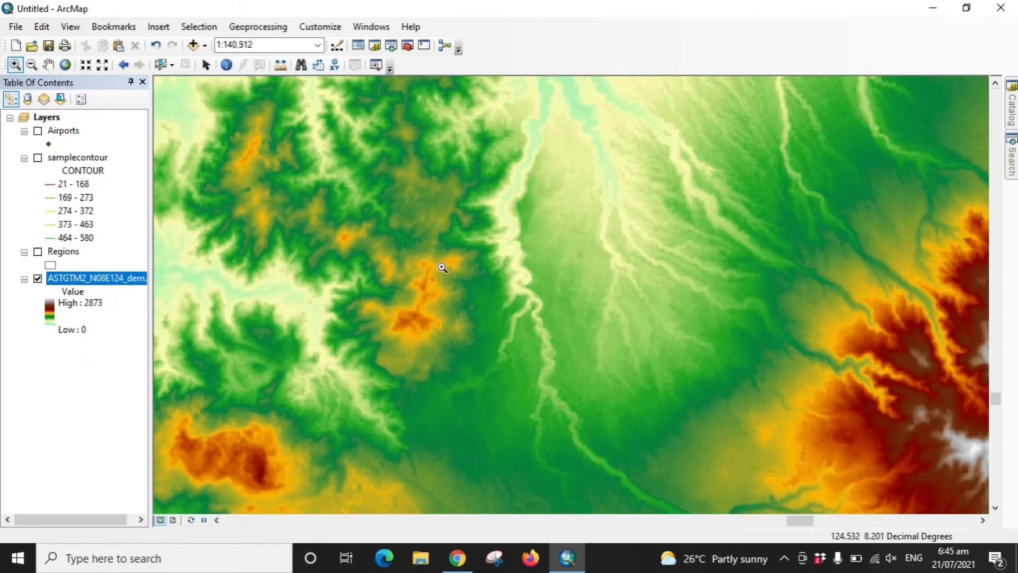
pyautogui.moveTo(488, 255); pyautogui.dragTo(638, 373)
pyautogui.moveTo(444, 223); pyautogui.dragTo(636, 409)
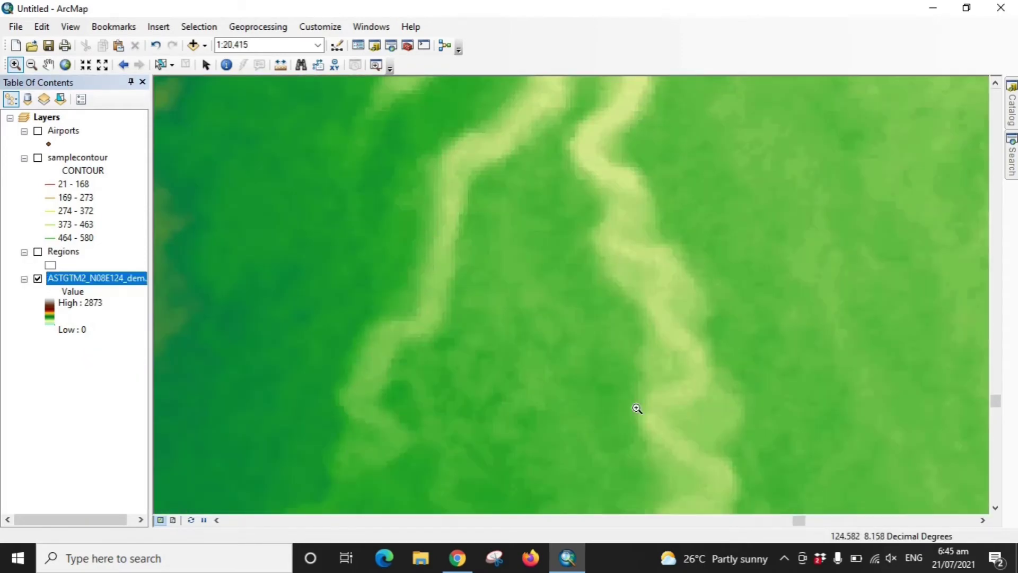
pyautogui.moveTo(463, 284); pyautogui.dragTo(624, 409)
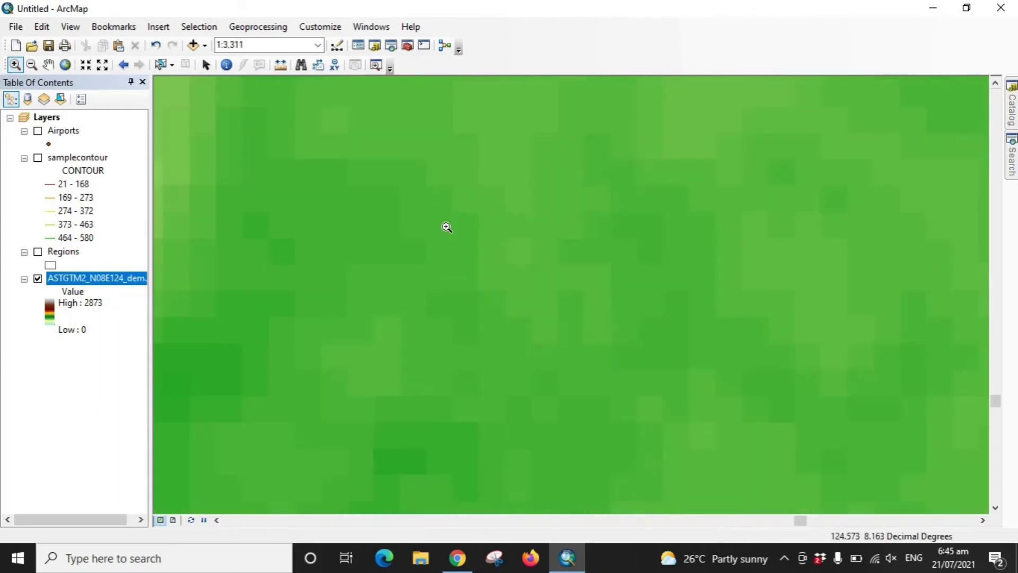
pyautogui.moveTo(448, 227); pyautogui.dragTo(685, 437)
pyautogui.moveTo(501, 177); pyautogui.dragTo(653, 341)
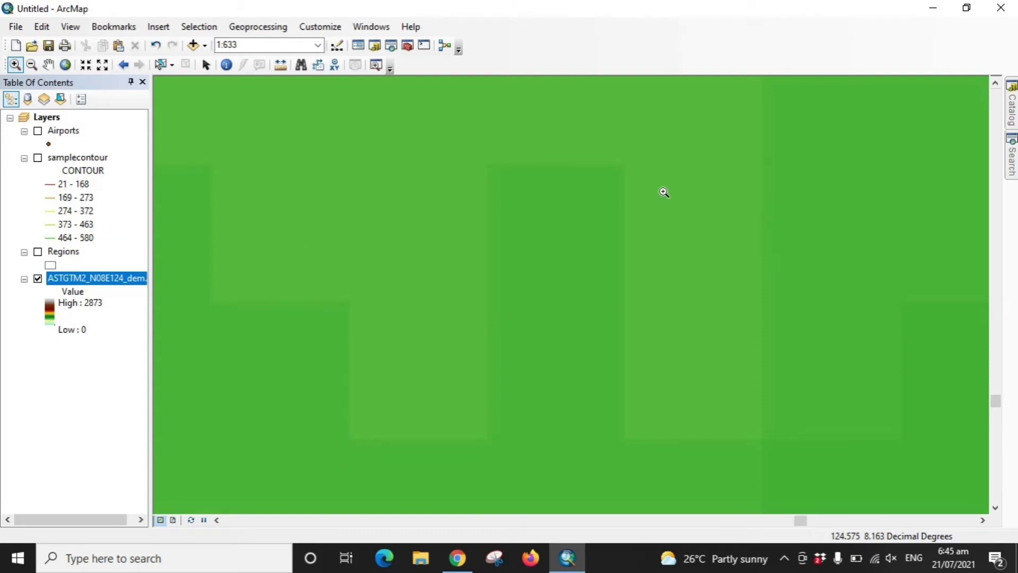
pyautogui.click(84, 170)
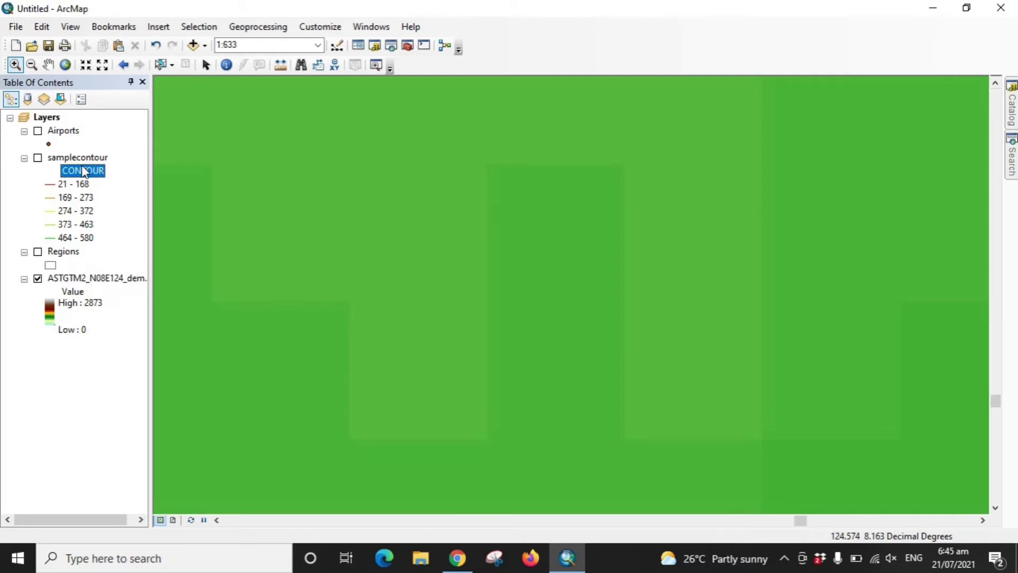
pyautogui.click(87, 278)
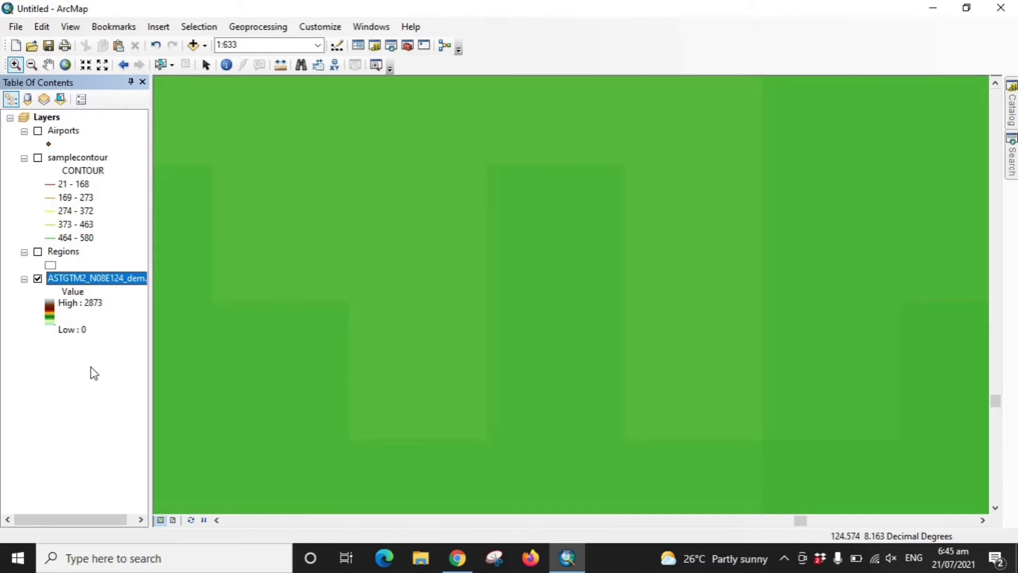
pyautogui.click(87, 171)
pyautogui.click(112, 280)
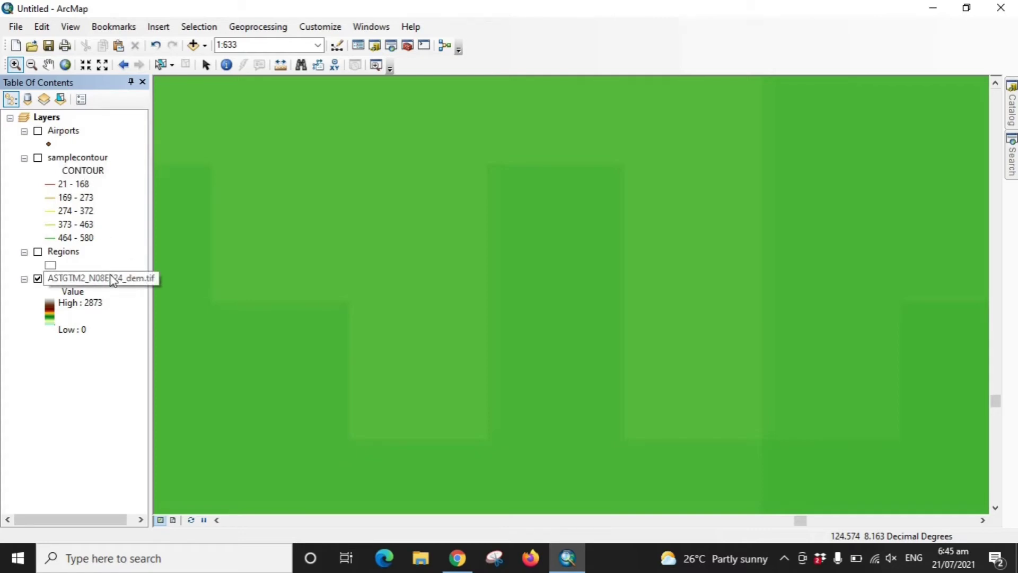
# Measure the width of one DEM pixel along its upper edge and close the measurement.
pyautogui.click(281, 64)
pyautogui.click(492, 168)
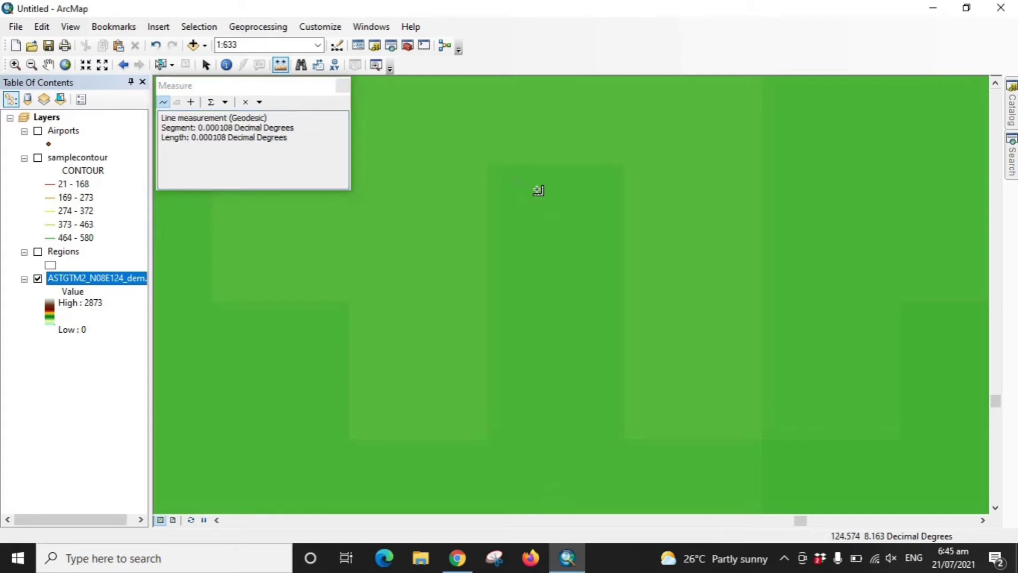
pyautogui.click(624, 168)
pyautogui.click(342, 86)
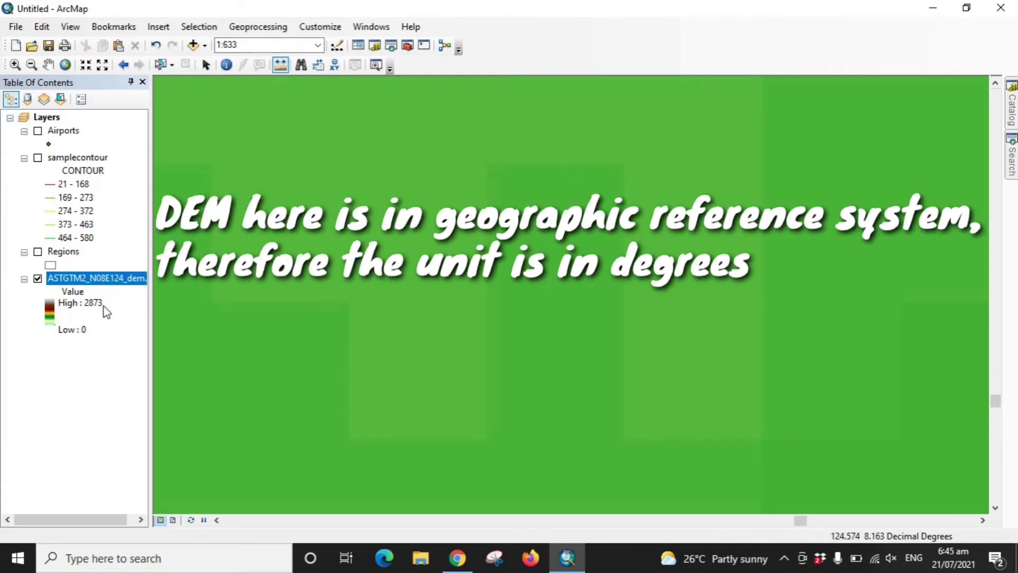
# Examine the spatial reference and angular unit in the source properties of the ASTGTM2_N08E124_dem raster and close the properties.
pyautogui.rightClick(82, 277)
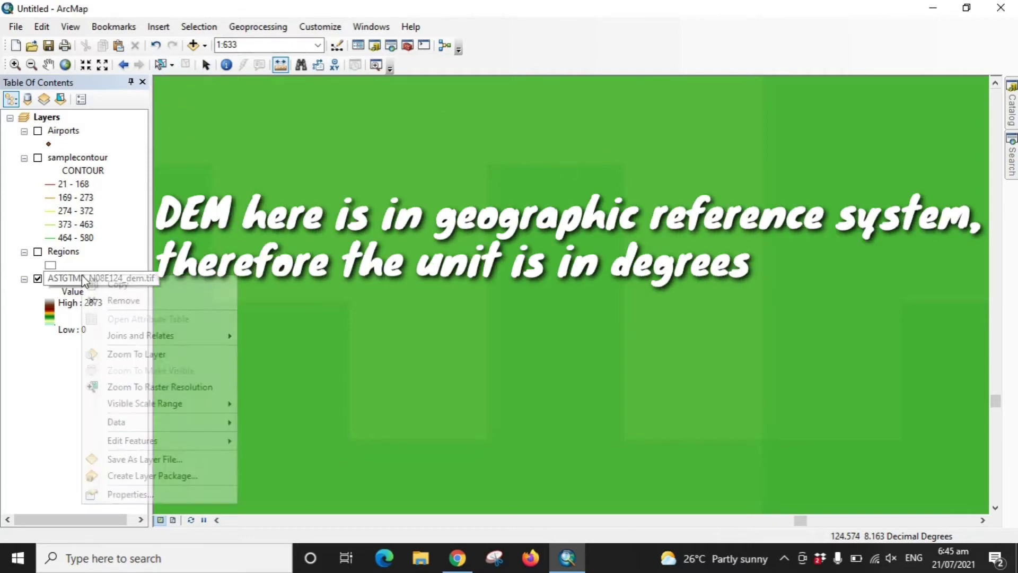
pyautogui.click(130, 494)
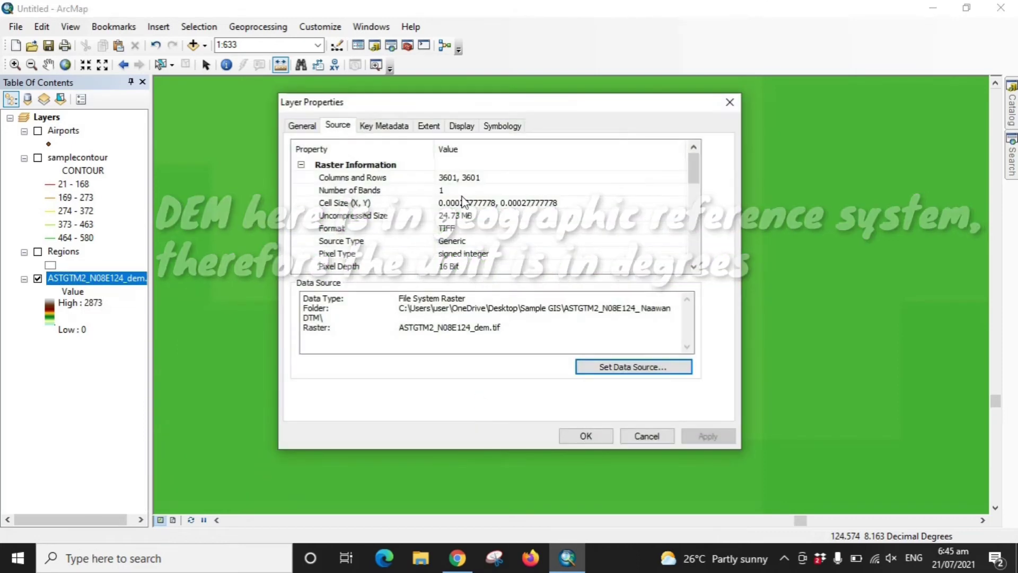
pyautogui.scroll(-3, 464, 204)
pyautogui.scroll(-4, 465, 204)
pyautogui.scroll(5, 465, 206)
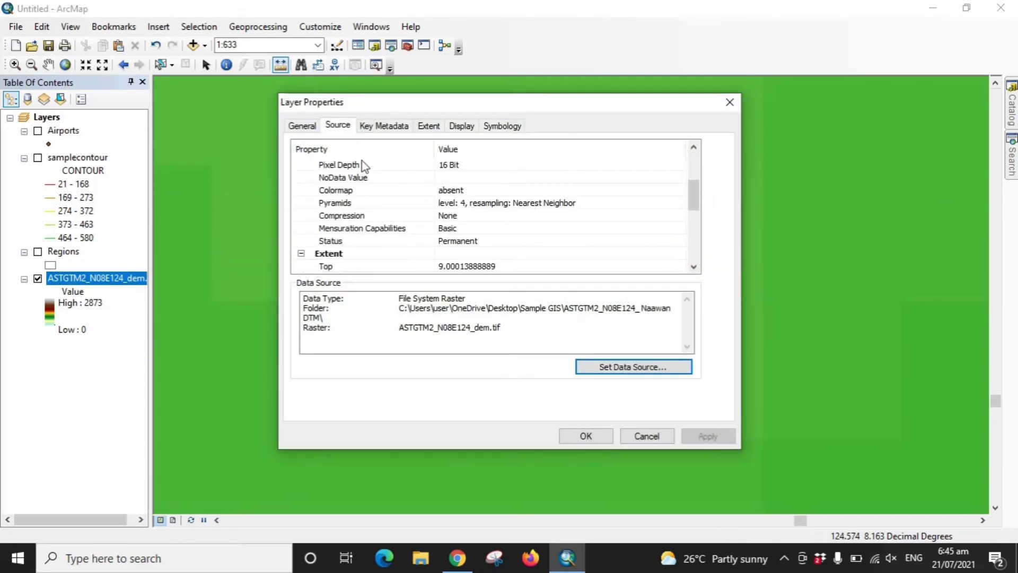
pyautogui.scroll(-5, 417, 212)
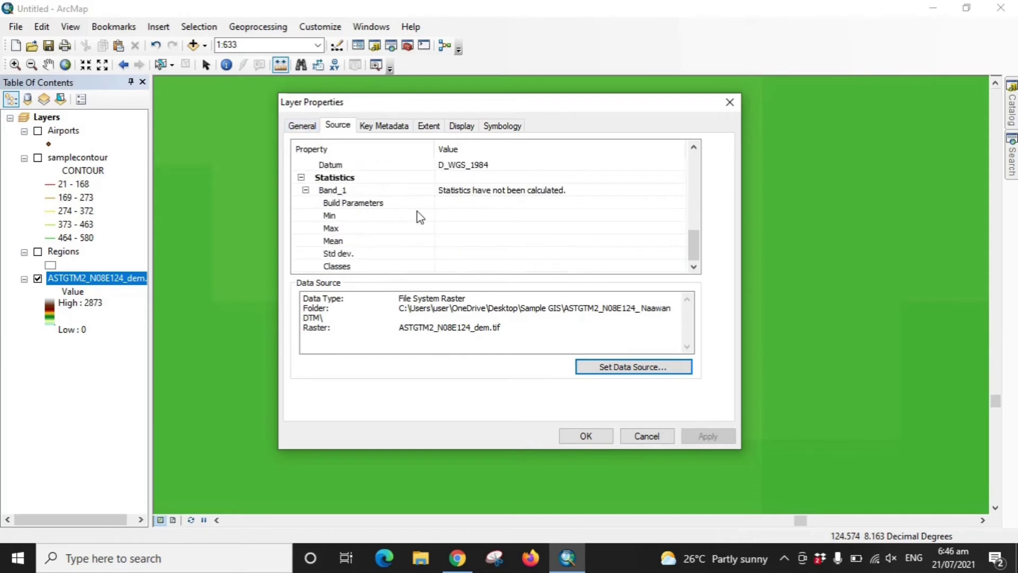
pyautogui.scroll(3, 420, 216)
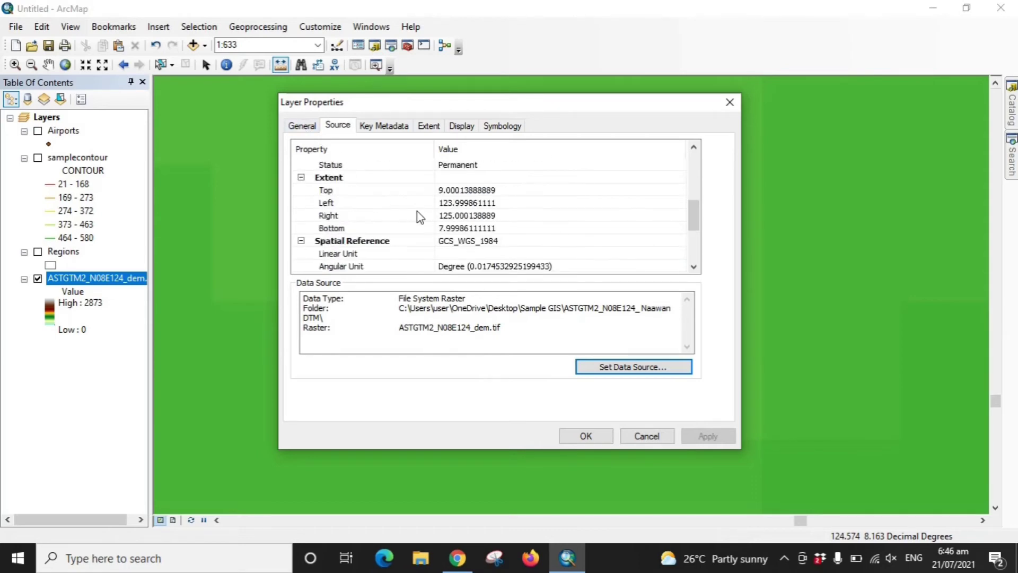
pyautogui.scroll(3, 420, 217)
pyautogui.scroll(-7, 417, 211)
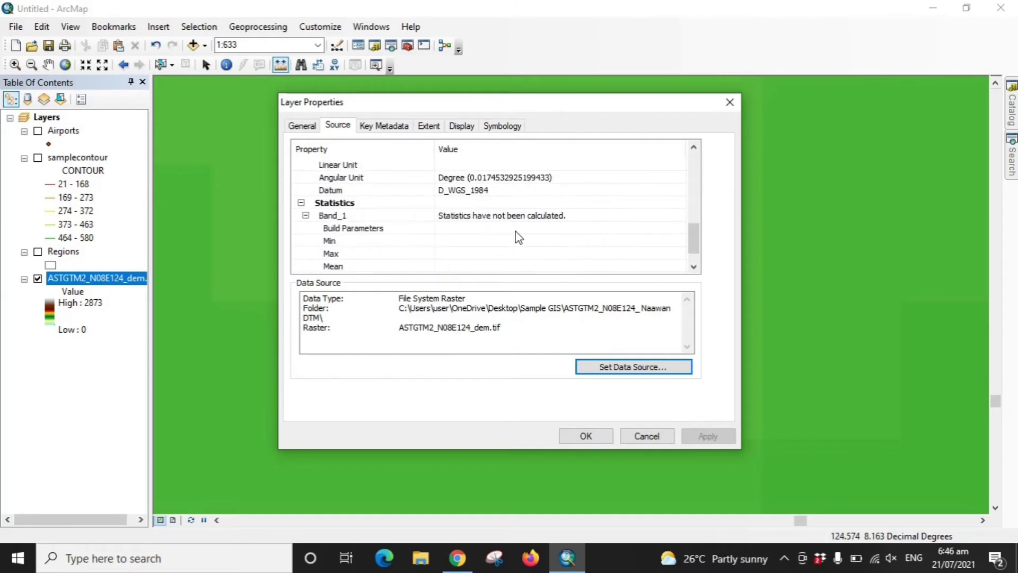
pyautogui.scroll(-1, 449, 222)
pyautogui.scroll(2, 451, 202)
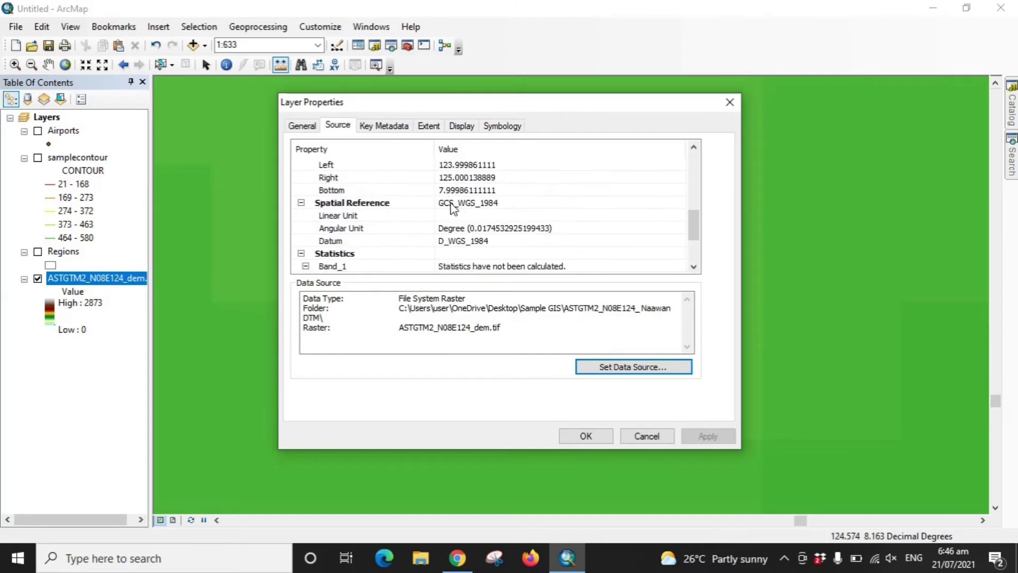
pyautogui.click(444, 232)
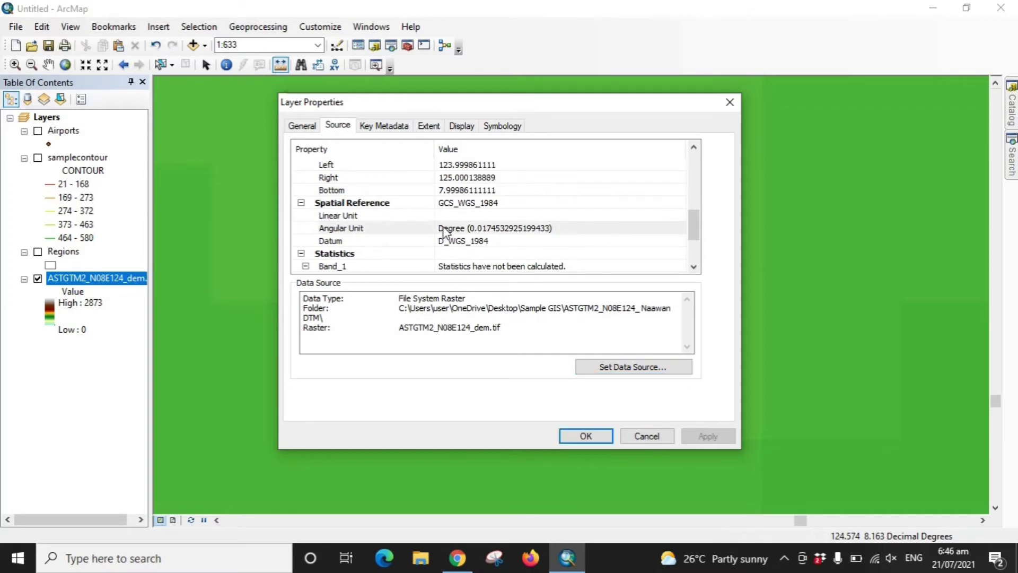
pyautogui.click(730, 106)
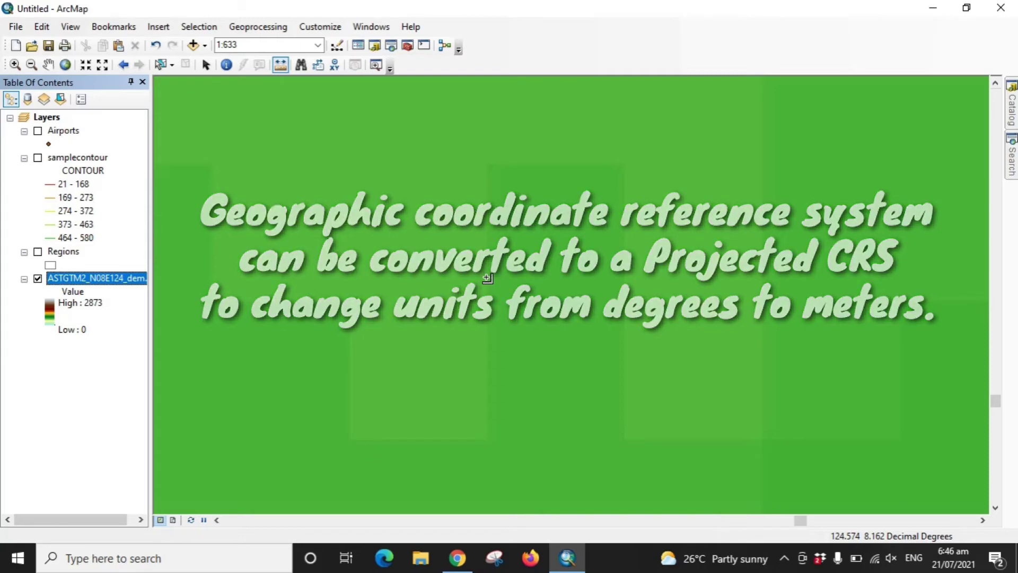
# Review the DEM raster's source properties again, comparing its cell size with the angular unit, and close them without changes.
pyautogui.rightClick(99, 278)
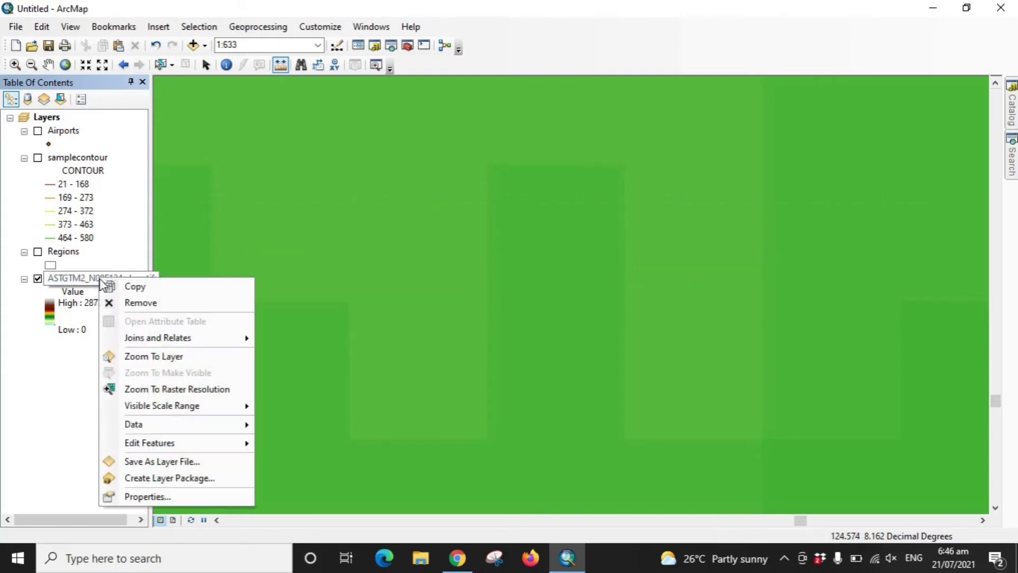
pyautogui.click(147, 497)
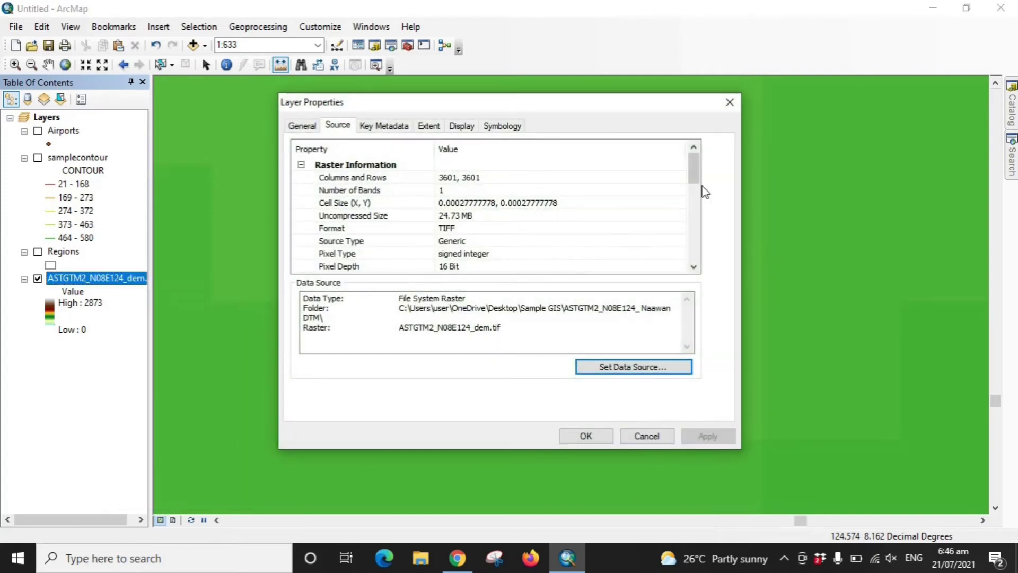
pyautogui.moveTo(692, 164); pyautogui.dragTo(689, 219)
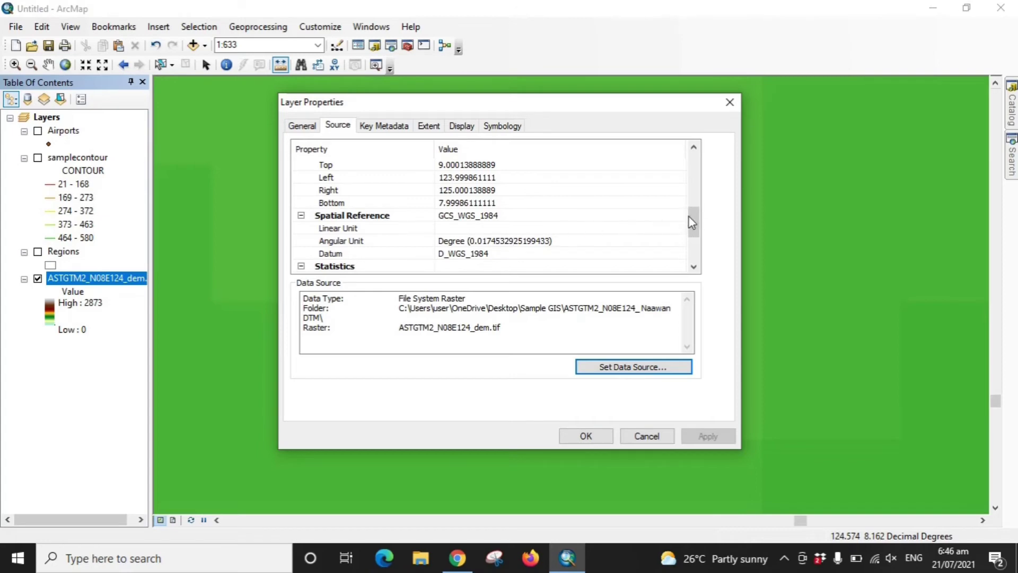
pyautogui.moveTo(696, 227); pyautogui.dragTo(697, 167)
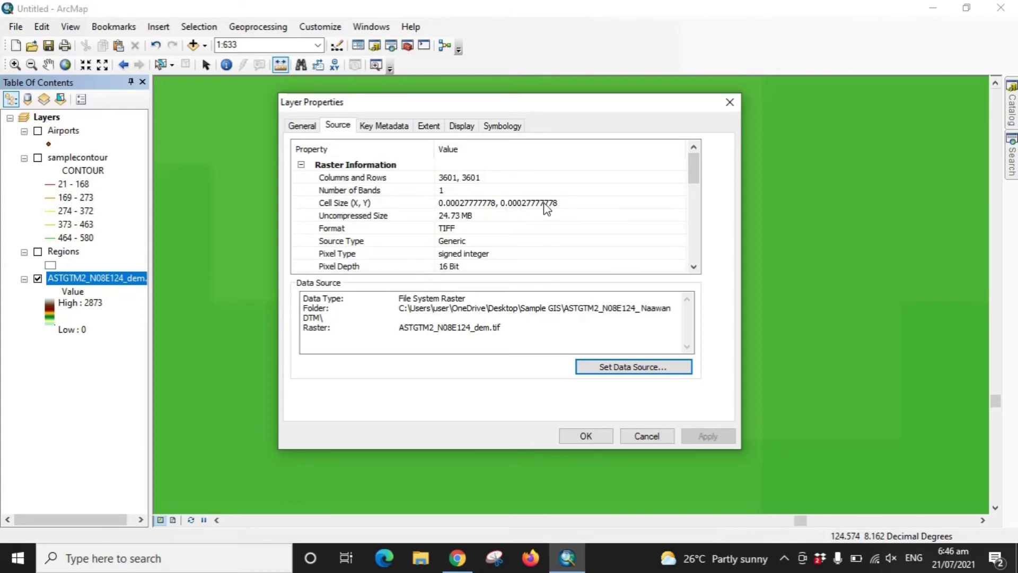
pyautogui.click(736, 108)
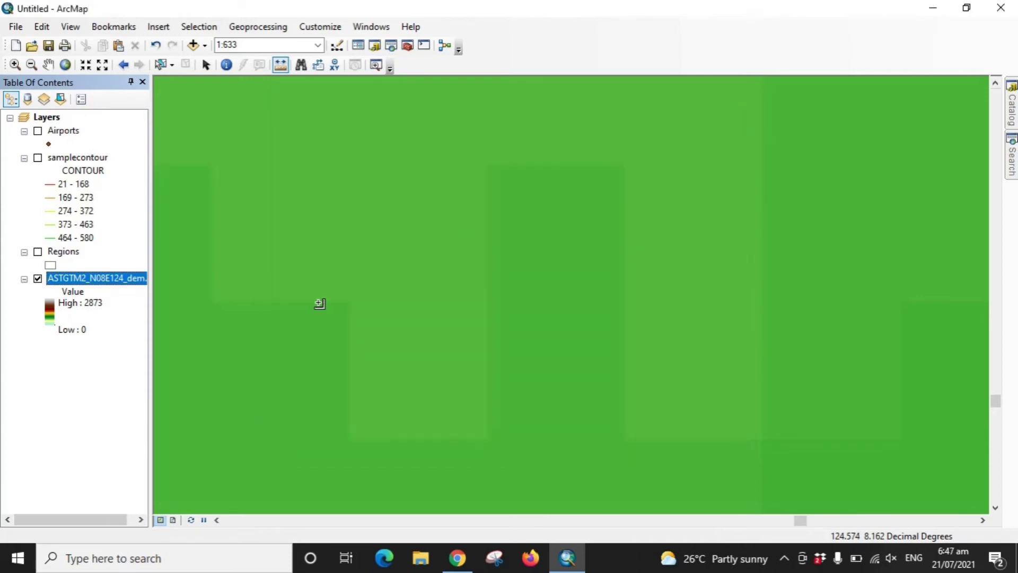
# Show the Airports layer and zoom to its full extent, keeping the samplecontour layer hidden.
pyautogui.scroll(3, 446, 260)
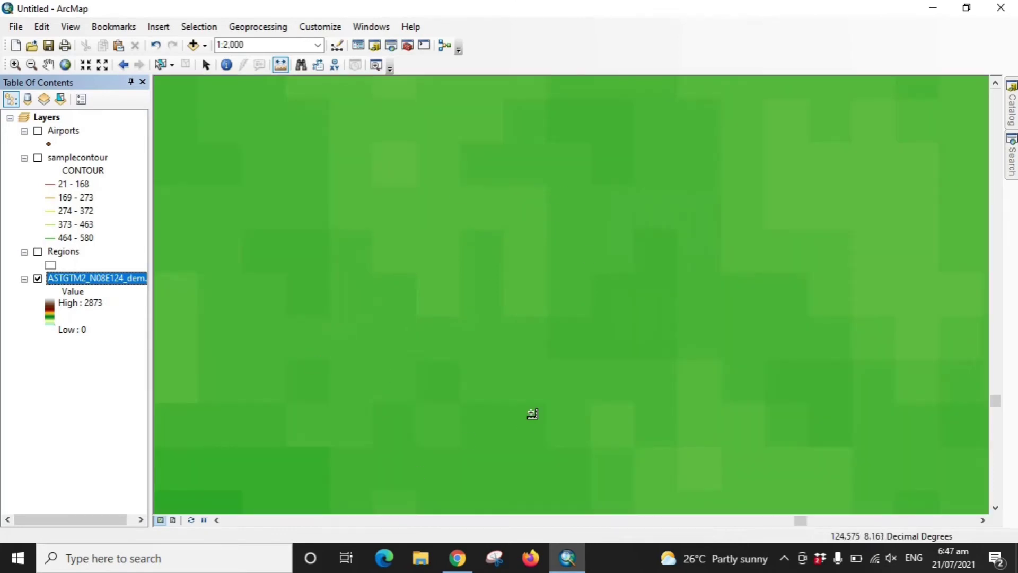
pyautogui.click(77, 160)
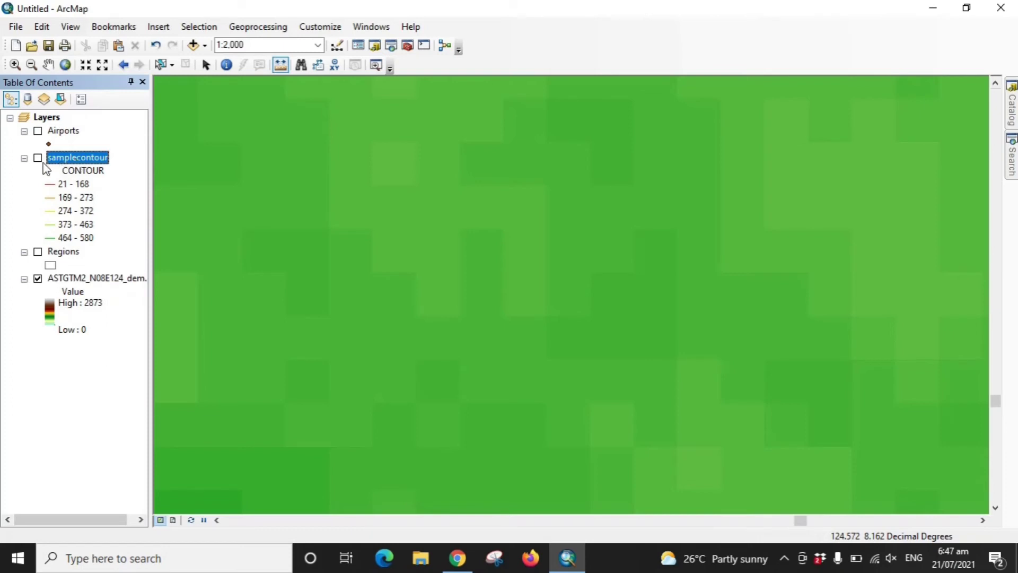
pyautogui.click(38, 158)
pyautogui.click(37, 131)
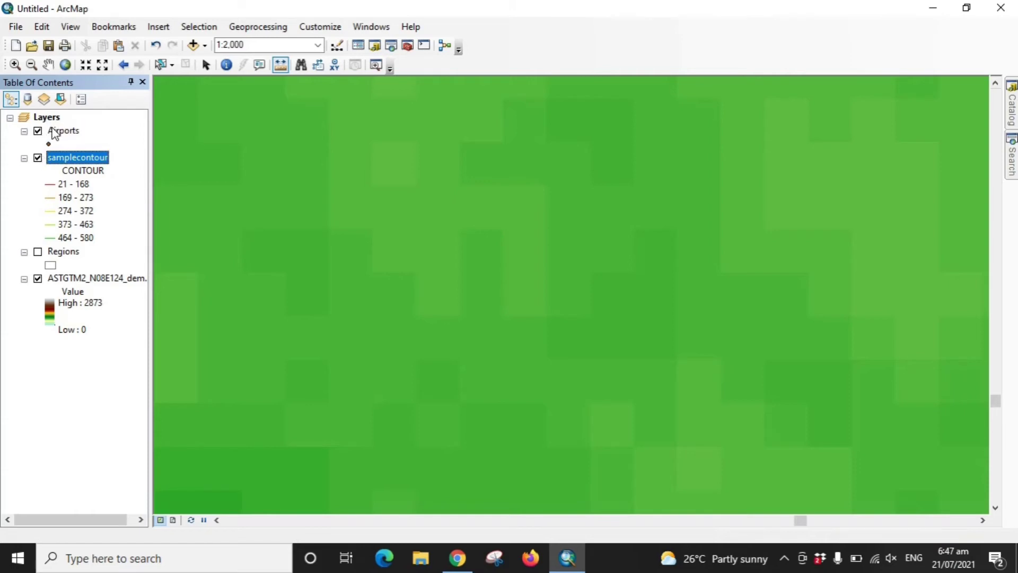
pyautogui.rightClick(55, 131)
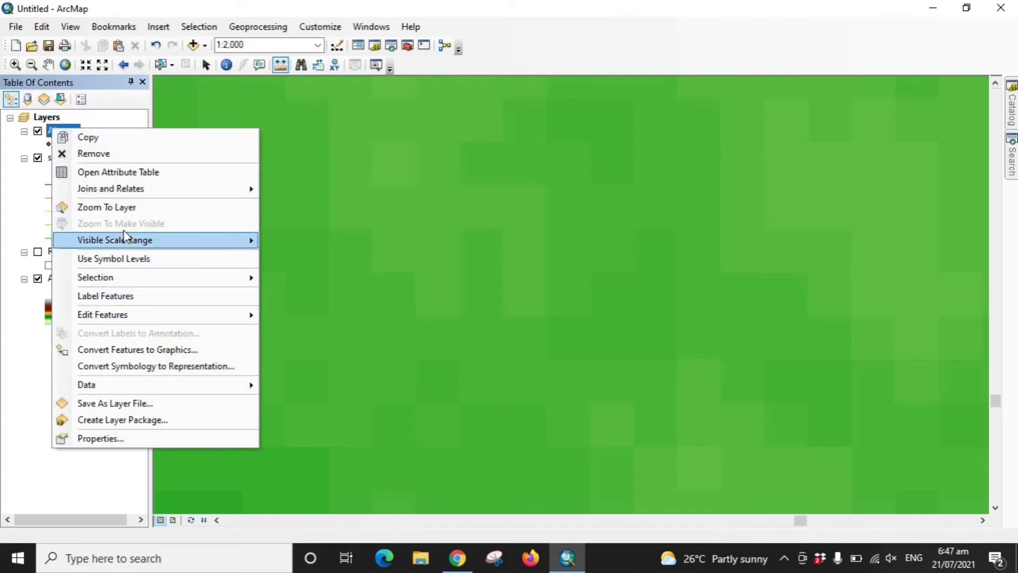
pyautogui.click(108, 208)
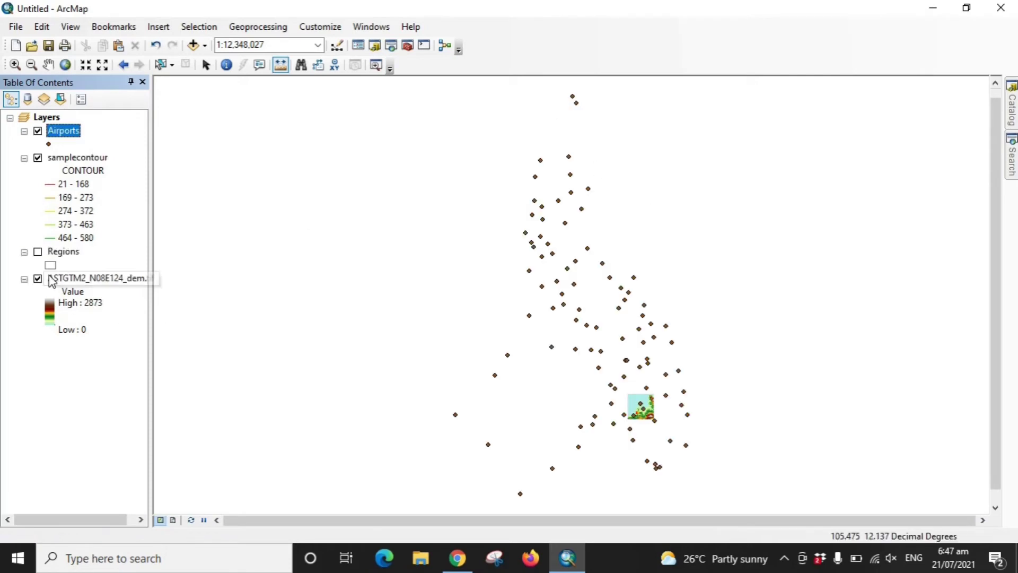
pyautogui.click(38, 158)
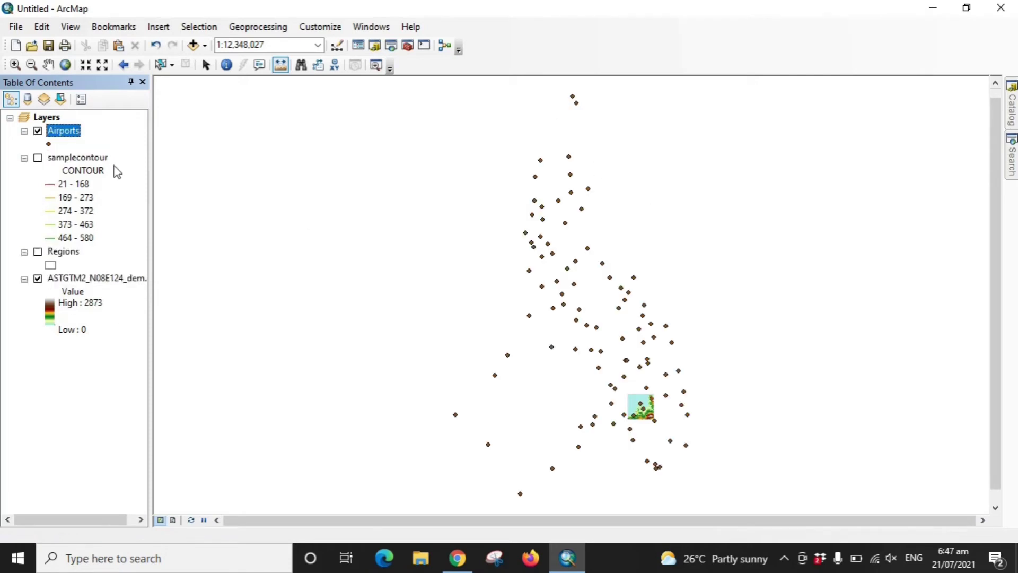
# Add the Philippine_Map.jpg image from the parent folder to the map.
pyautogui.click(193, 44)
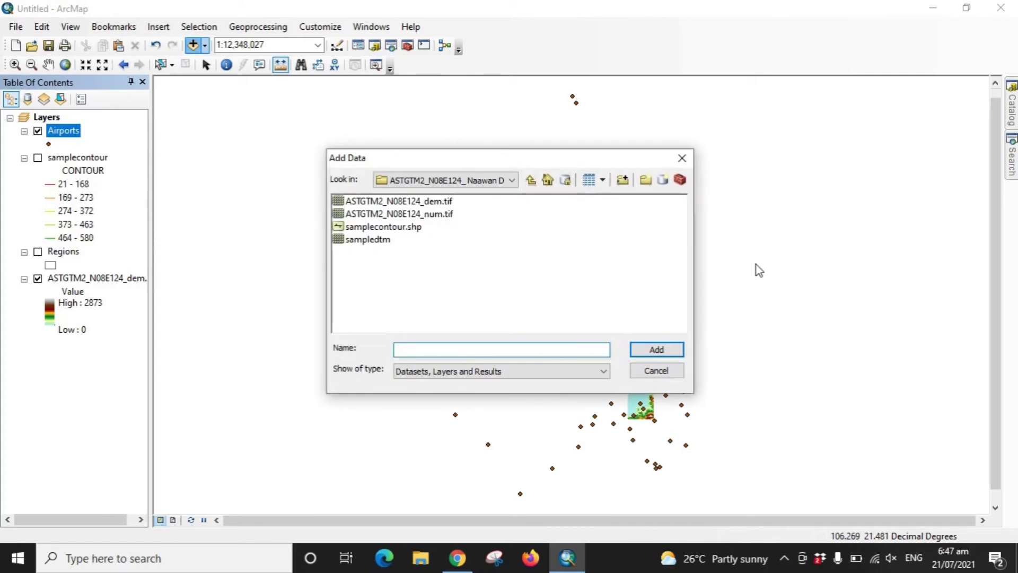
pyautogui.click(531, 180)
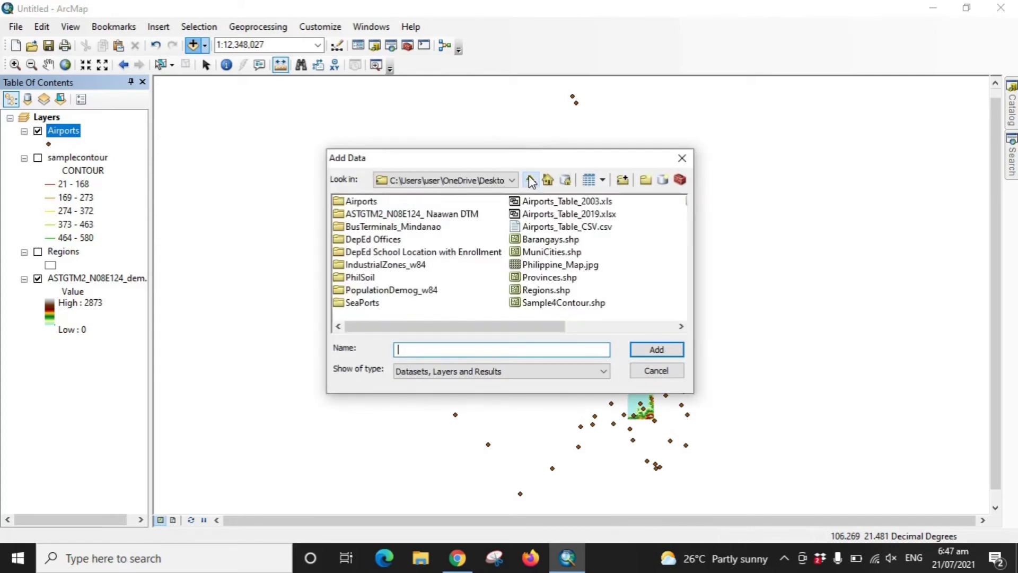
pyautogui.doubleClick(579, 268)
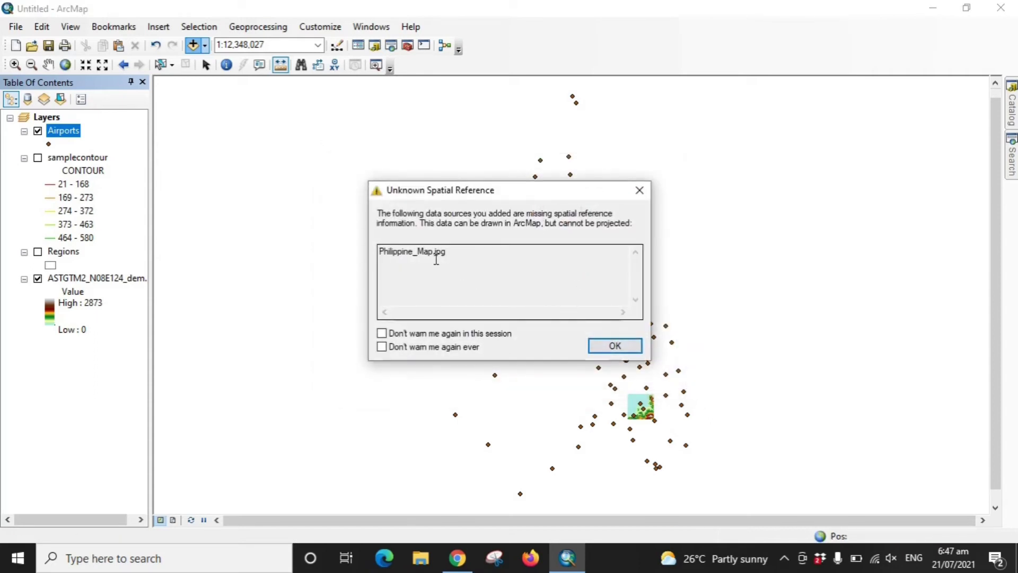
pyautogui.click(615, 346)
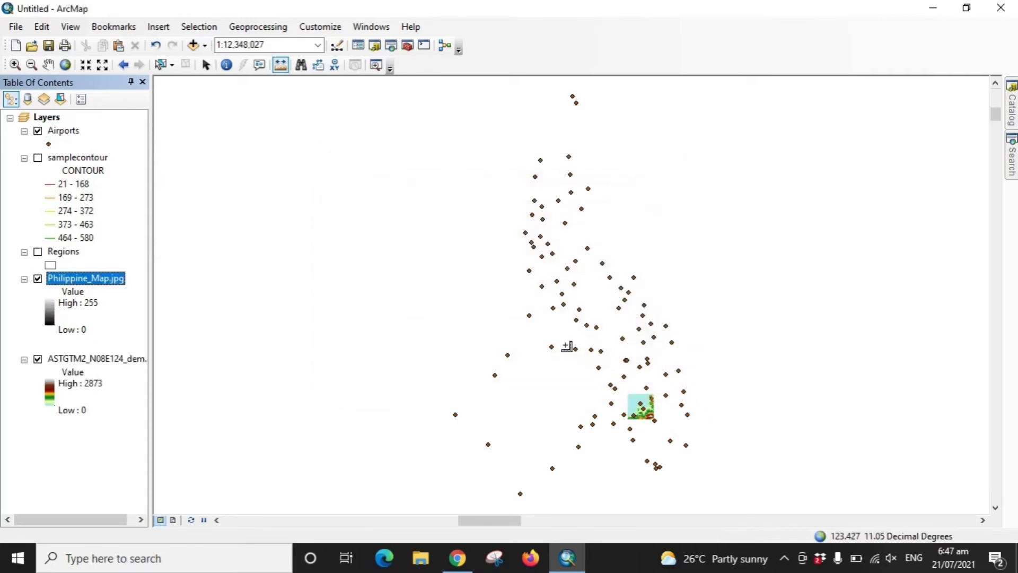
# Zoom to the full extent of the Philippine_Map.jpg layer.
pyautogui.rightClick(103, 282)
pyautogui.click(117, 228)
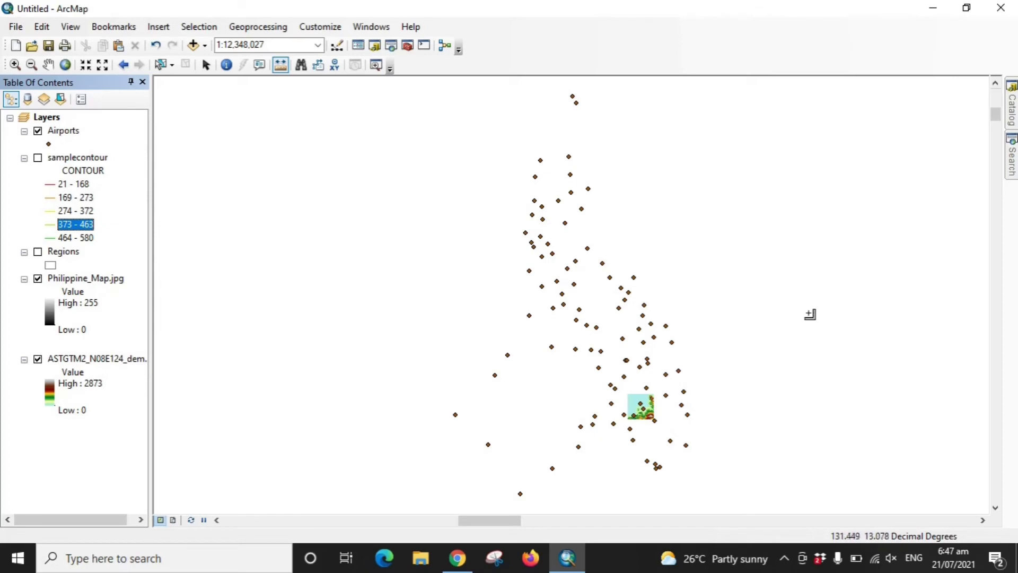
pyautogui.click(94, 282)
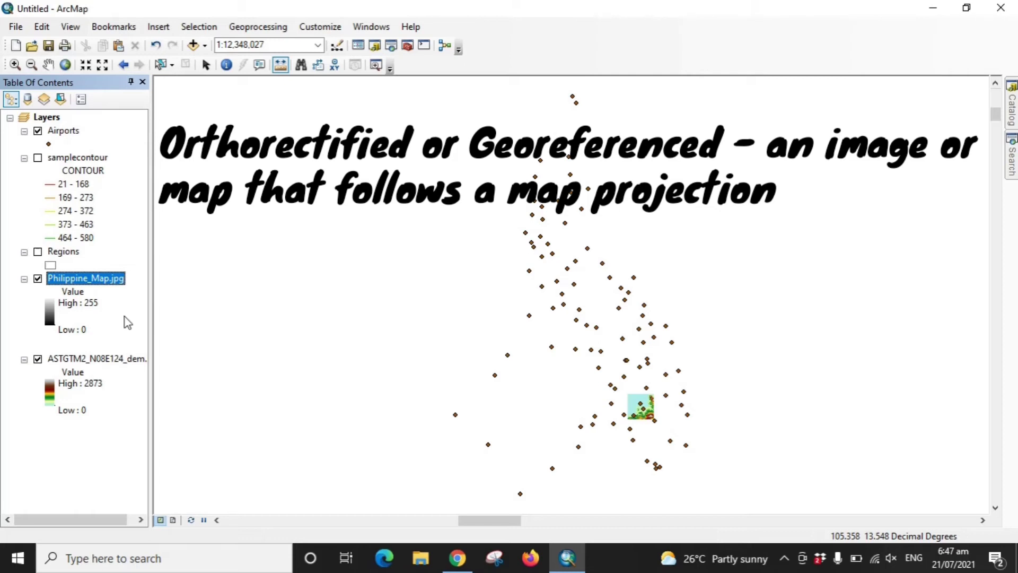
pyautogui.rightClick(119, 285)
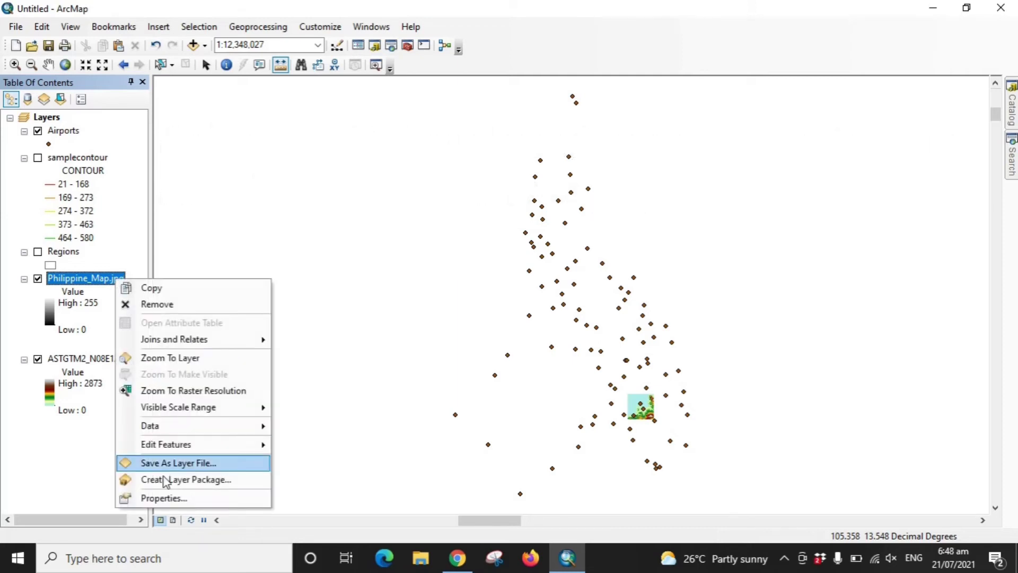
pyautogui.click(168, 357)
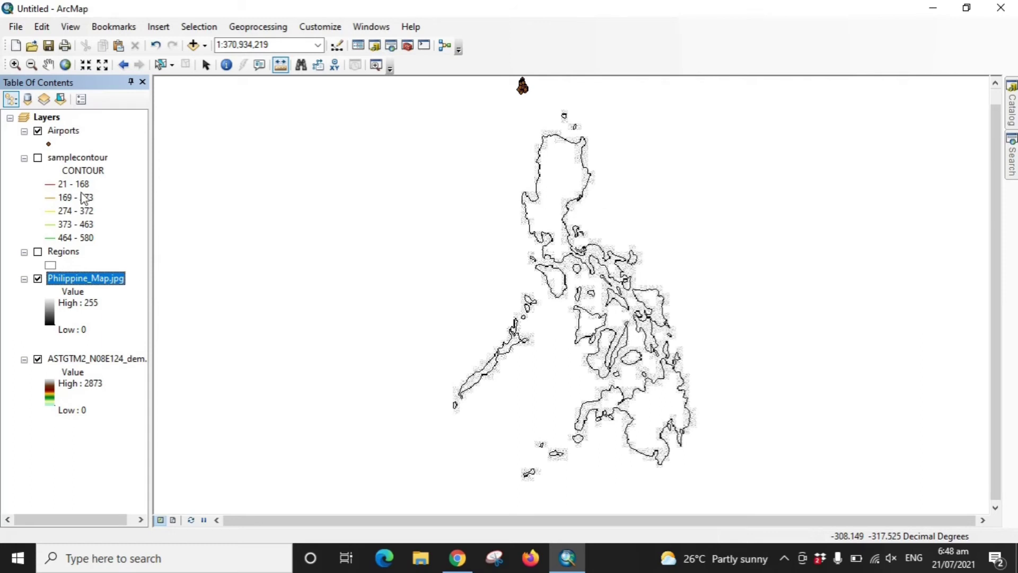
# Hide the ASTGTM2_N08E124_dem, Philippine_Map.jpg and Airports layers so that no layer is displayed.
pyautogui.click(192, 45)
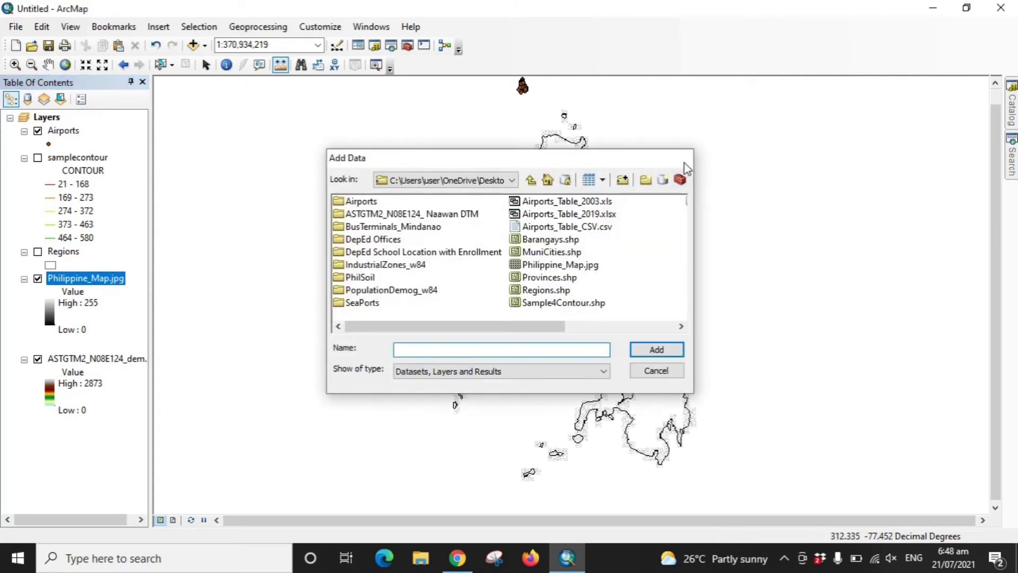
pyautogui.click(683, 158)
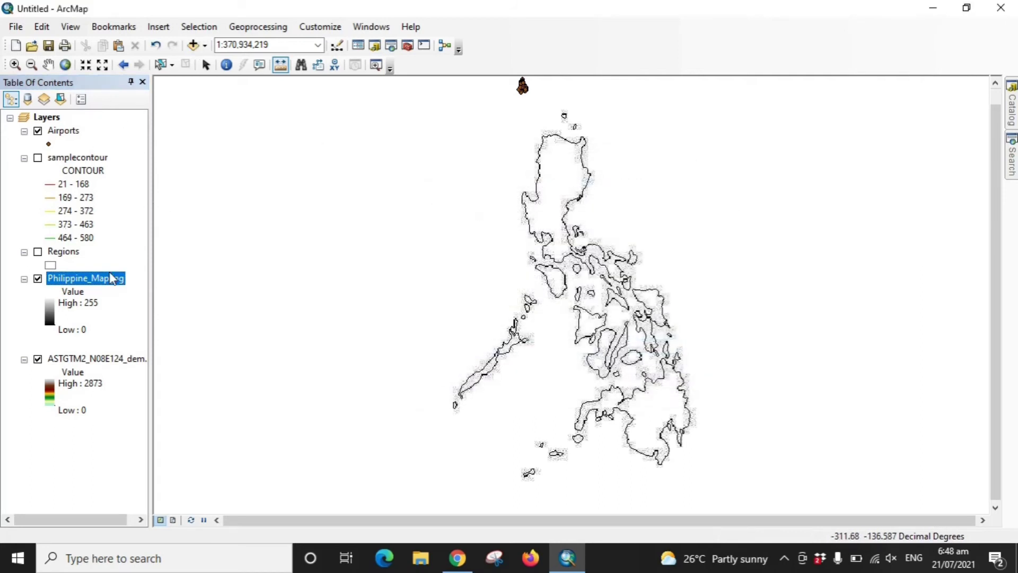
pyautogui.click(37, 359)
pyautogui.click(38, 279)
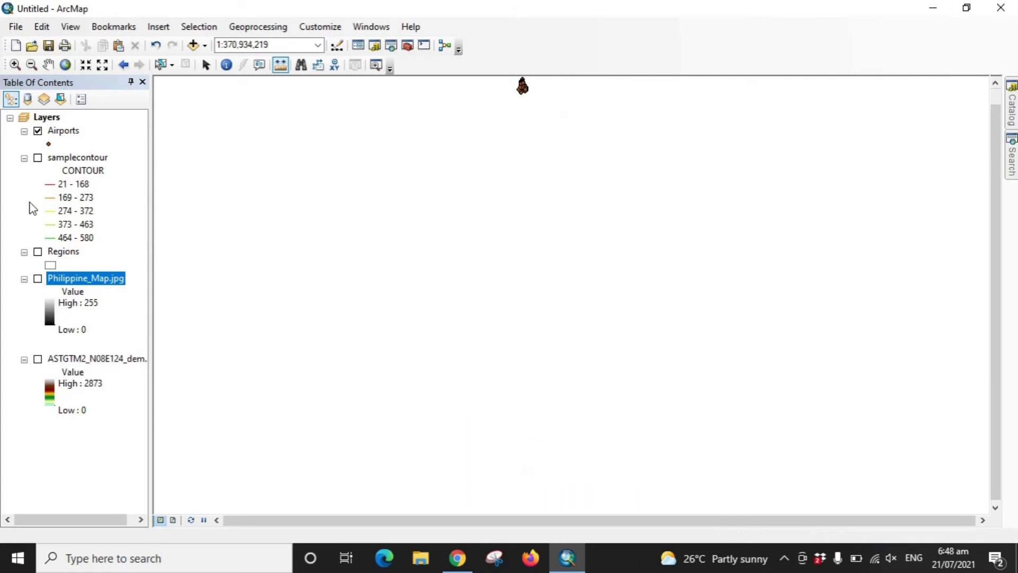
pyautogui.click(38, 131)
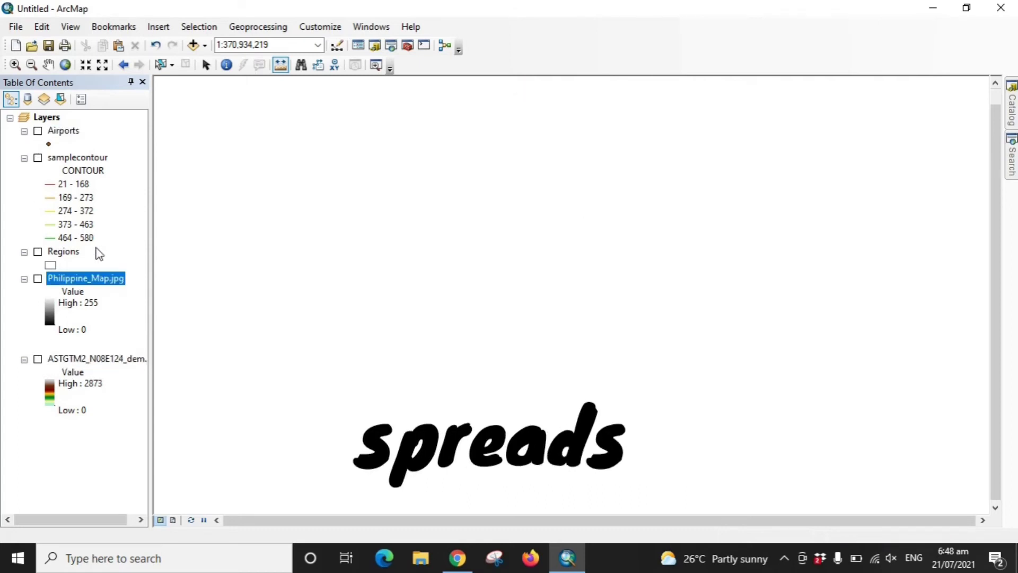
# Browse the data to add and look at Airports_Table_2003.xls, Airports_Table_2019.xlsx and Airports_Table_CSV.csv without adding them.
pyautogui.click(193, 47)
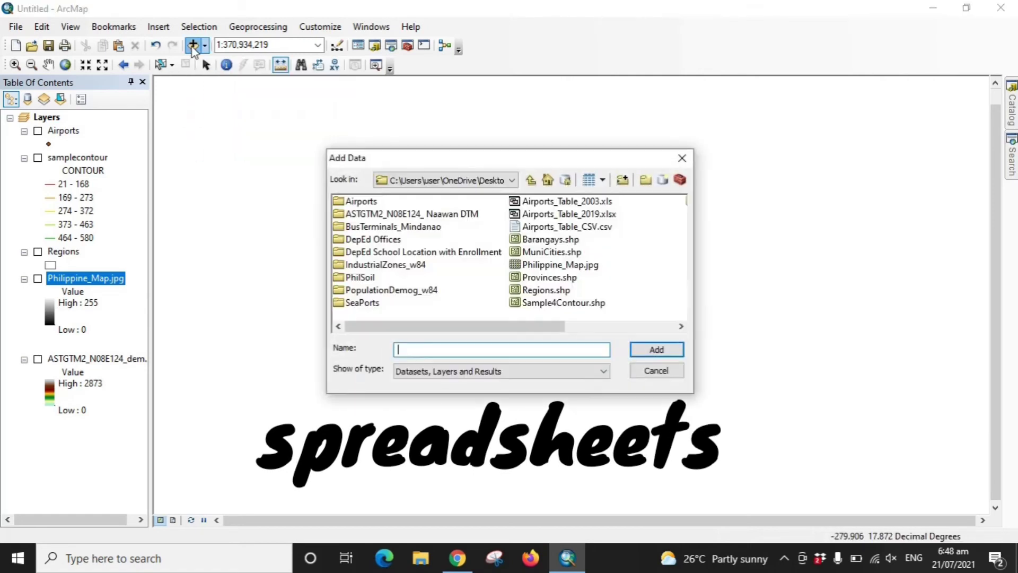
pyautogui.click(570, 227)
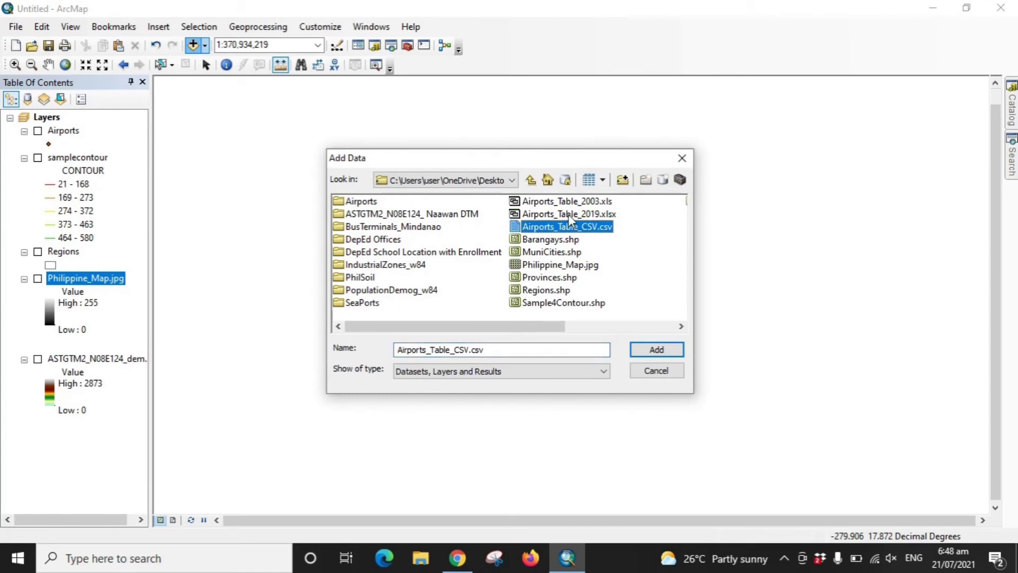
pyautogui.click(570, 214)
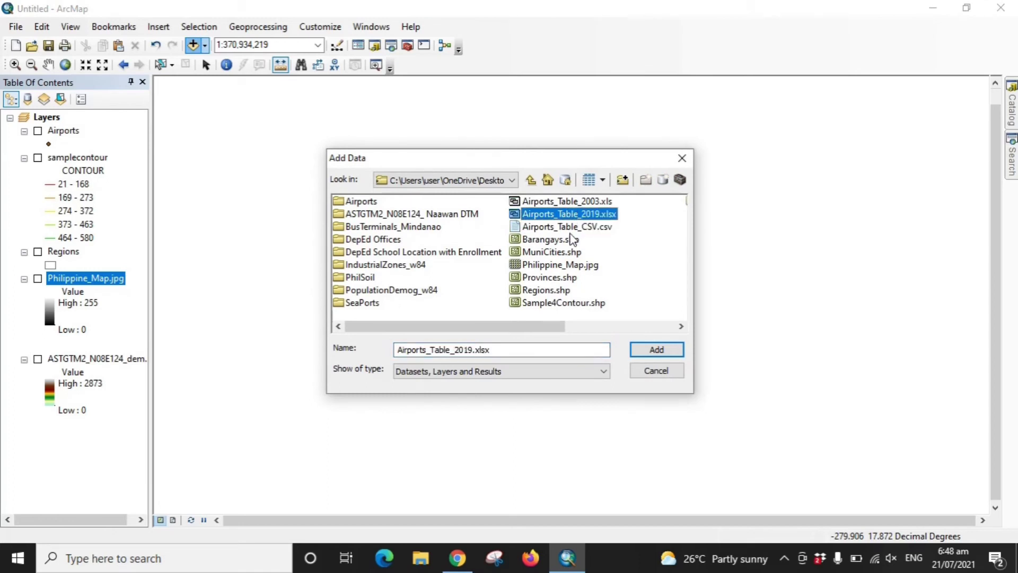
pyautogui.click(558, 200)
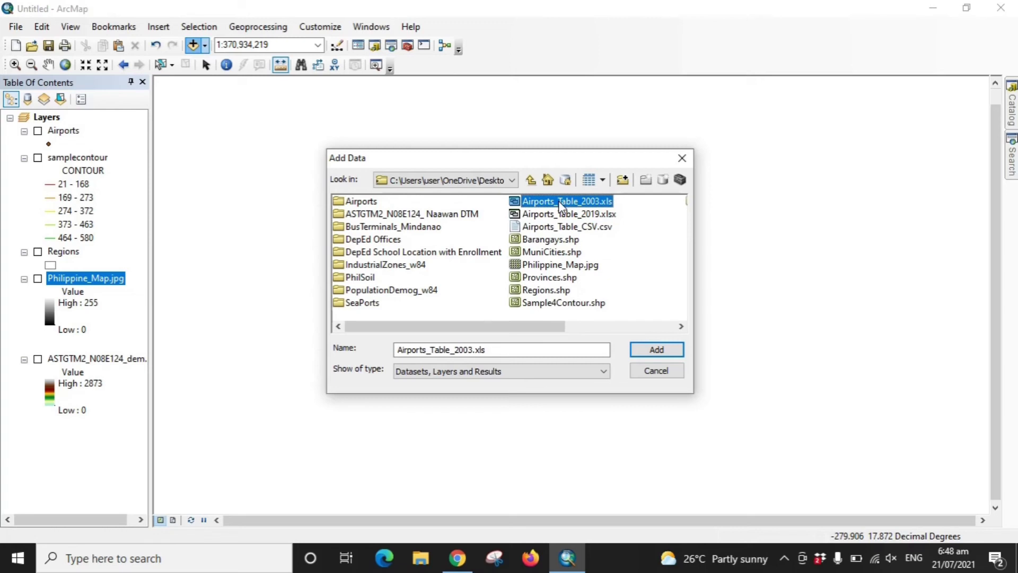
pyautogui.click(569, 215)
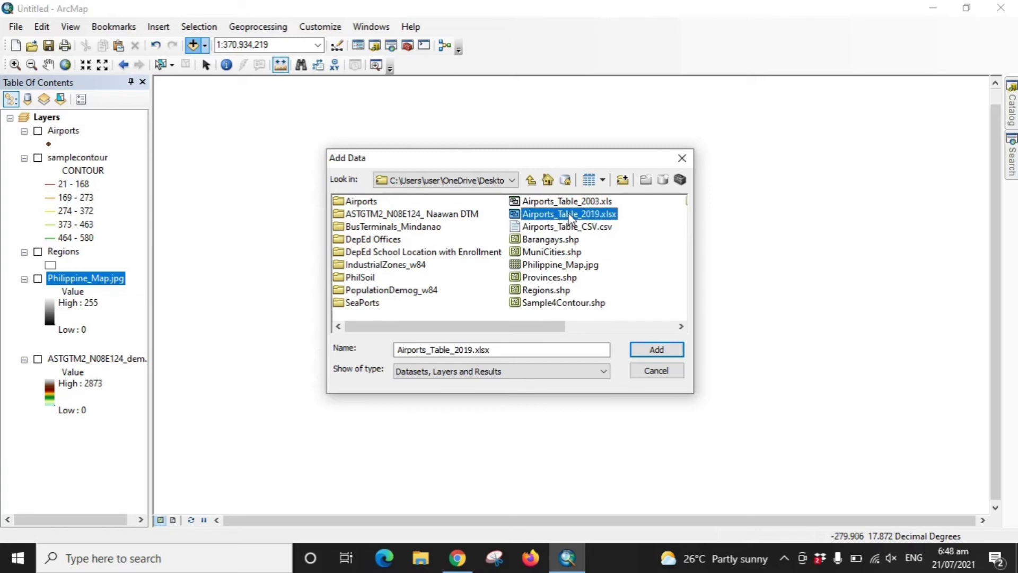
pyautogui.click(572, 228)
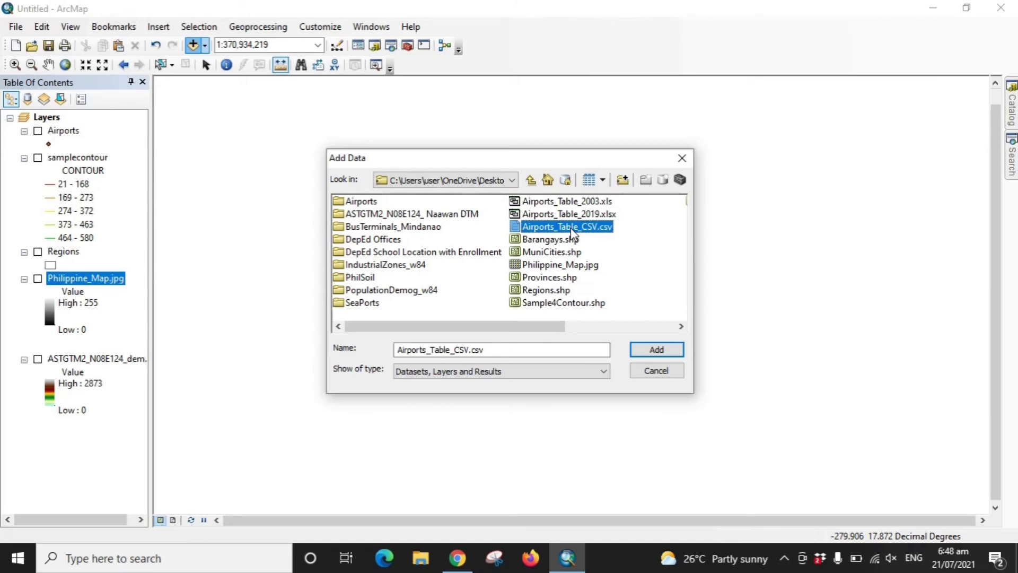
# Switch to Chrome and read the ArcGIS help paragraph on support for Excel 2003 .xls and Excel 2007 .xlsx files.
pyautogui.click(457, 558)
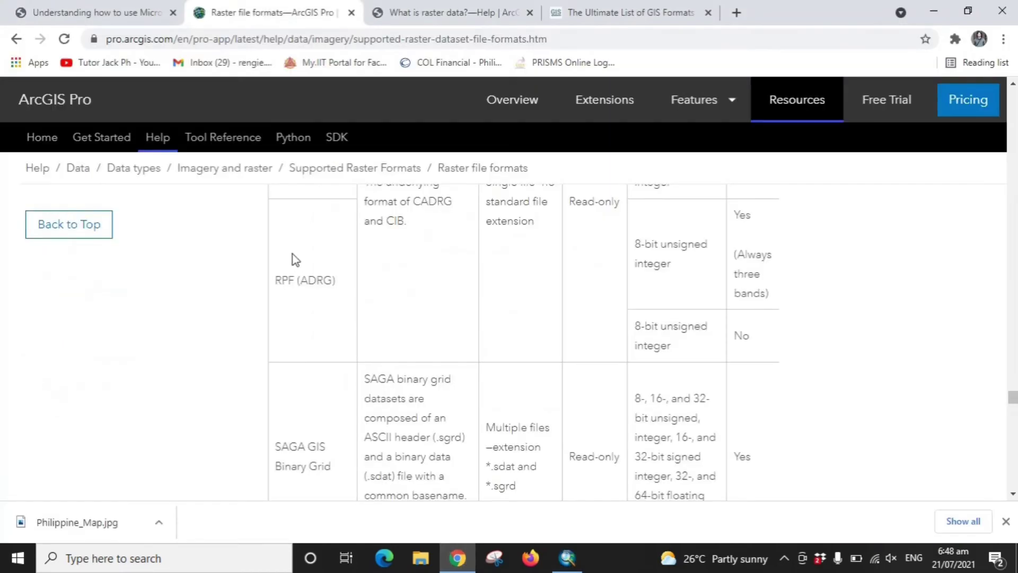
pyautogui.click(92, 7)
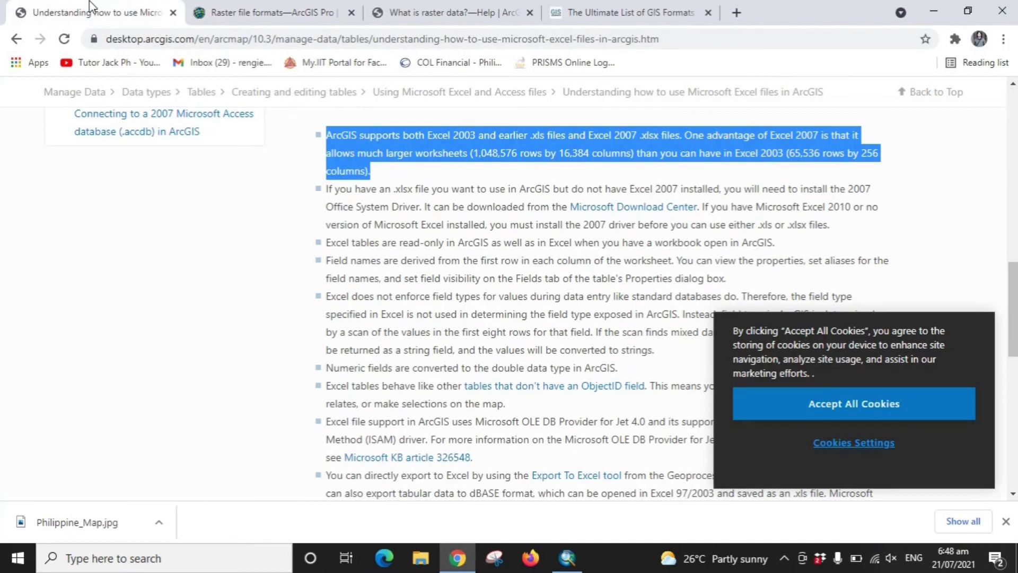
pyautogui.click(960, 240)
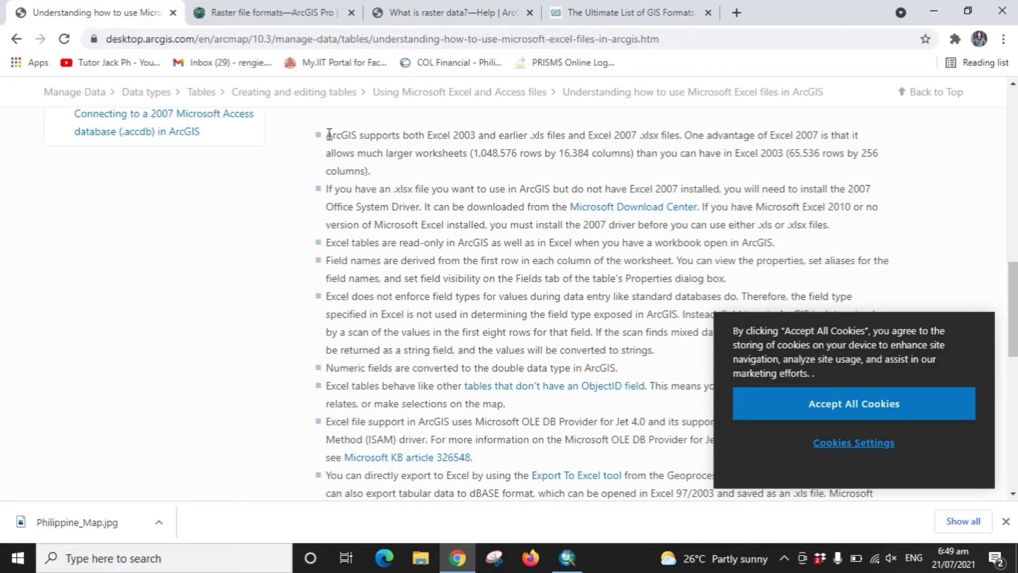
pyautogui.moveTo(328, 135); pyautogui.dragTo(373, 169)
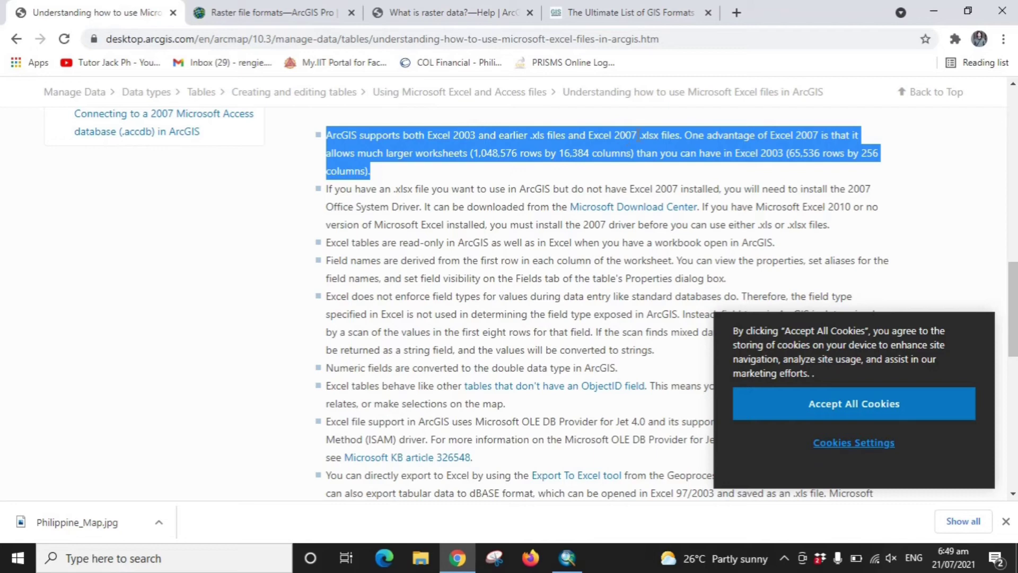
pyautogui.click(643, 158)
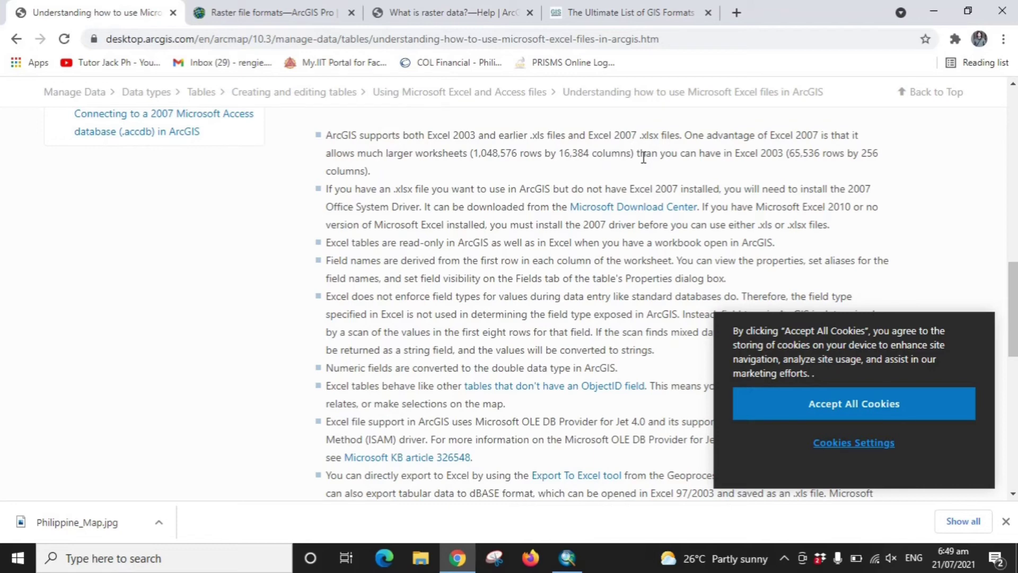
# Open the Airports_Table_CSV file from the Sample GIS folder on the Desktop in Excel and view its table.
pyautogui.click(421, 563)
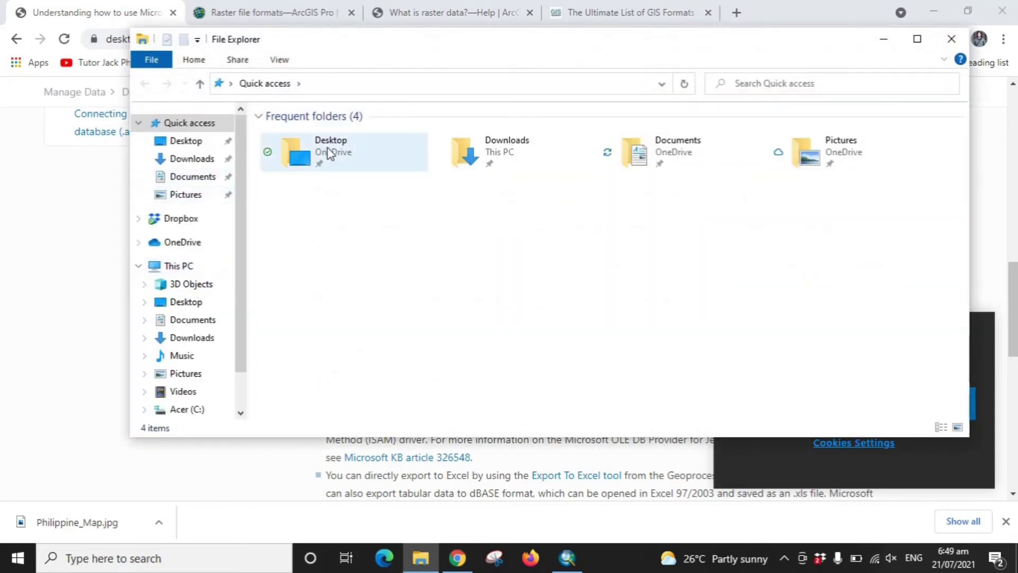
pyautogui.doubleClick(329, 154)
pyautogui.doubleClick(554, 156)
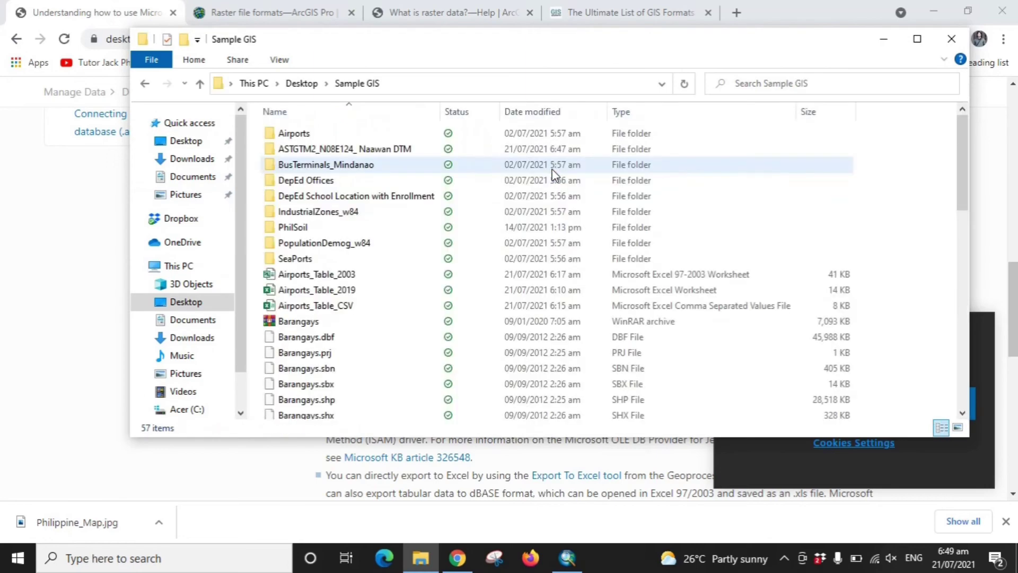
pyautogui.scroll(-1, 345, 254)
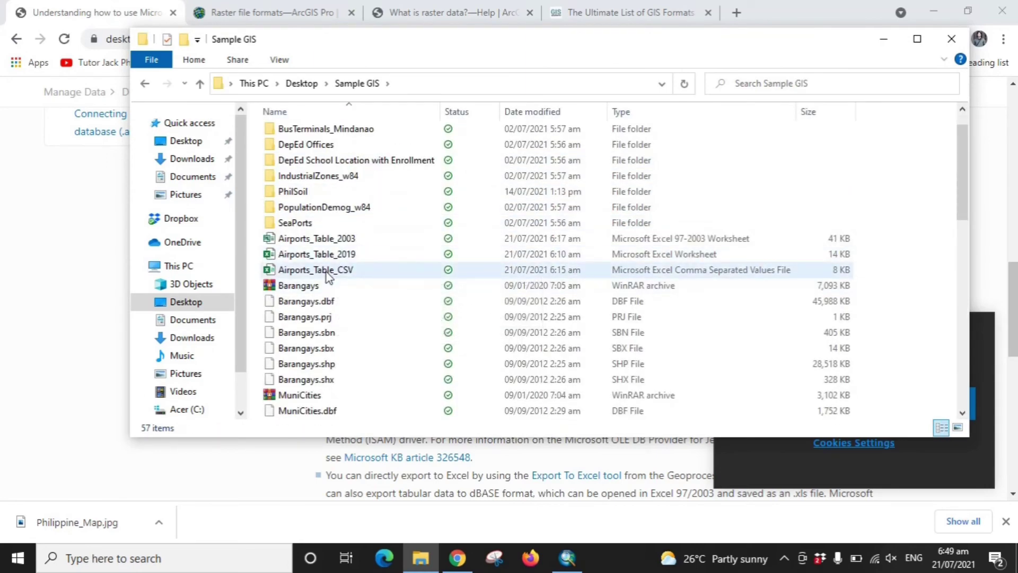
pyautogui.click(825, 271)
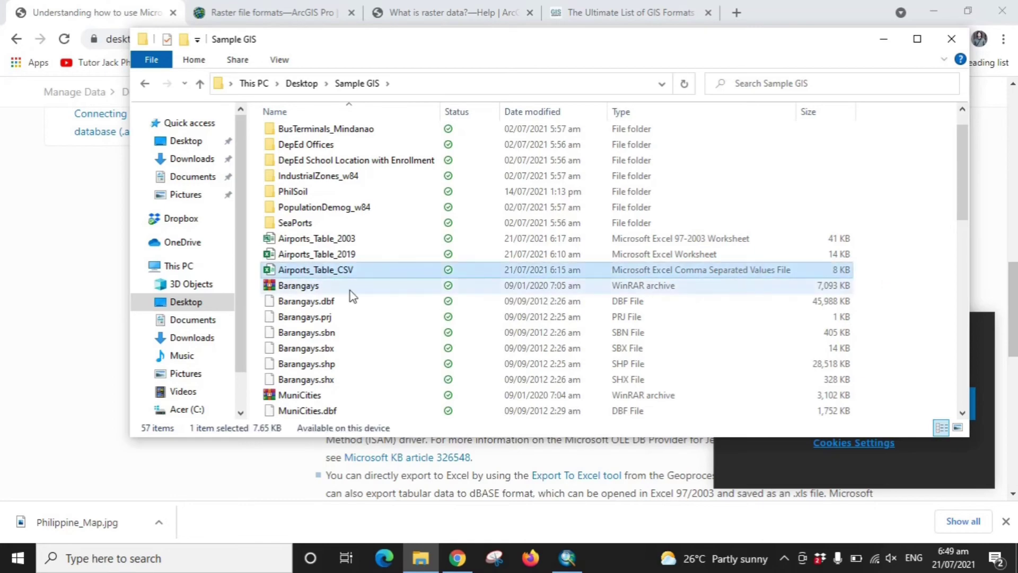
pyautogui.doubleClick(325, 270)
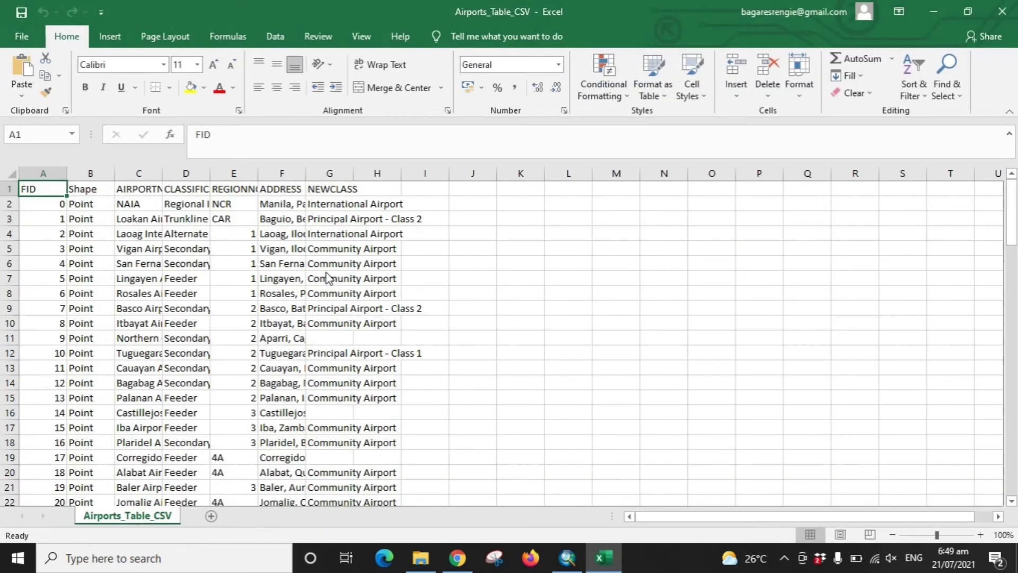
pyautogui.click(498, 263)
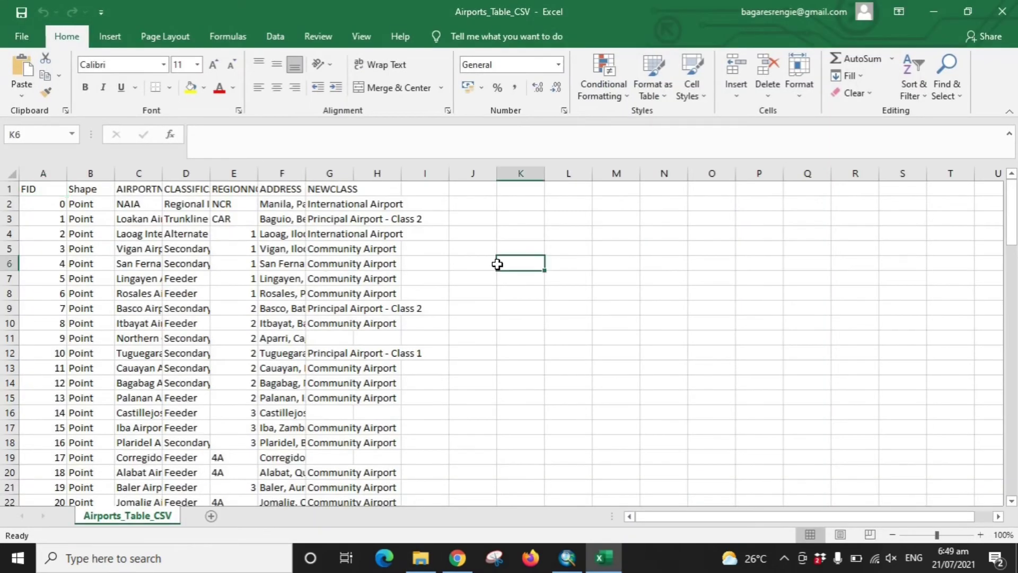
pyautogui.click(537, 228)
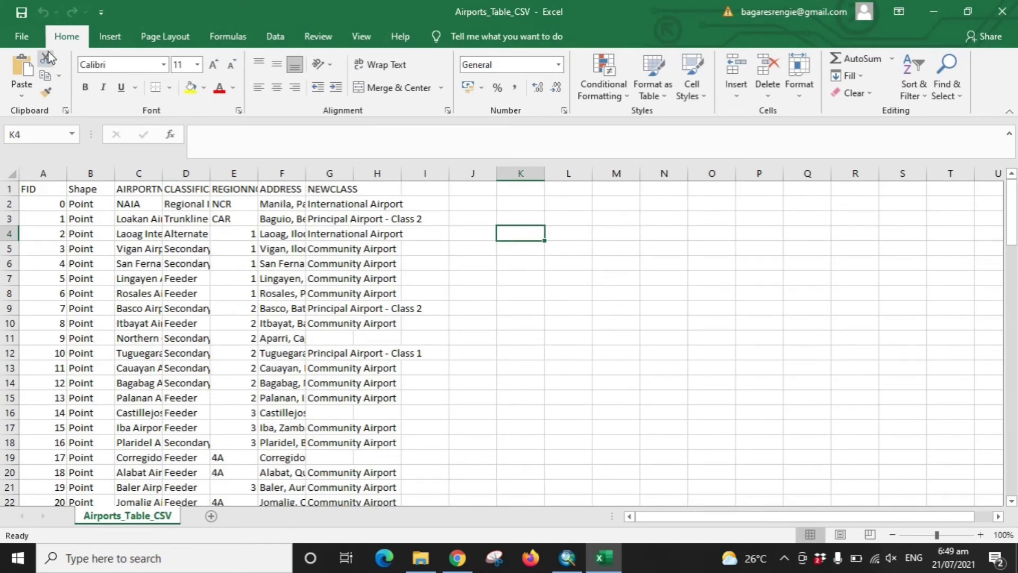
# Examine the file types offered for saving Airports_Table_CSV in the Sample GIS folder, leaving without saving.
pyautogui.click(23, 36)
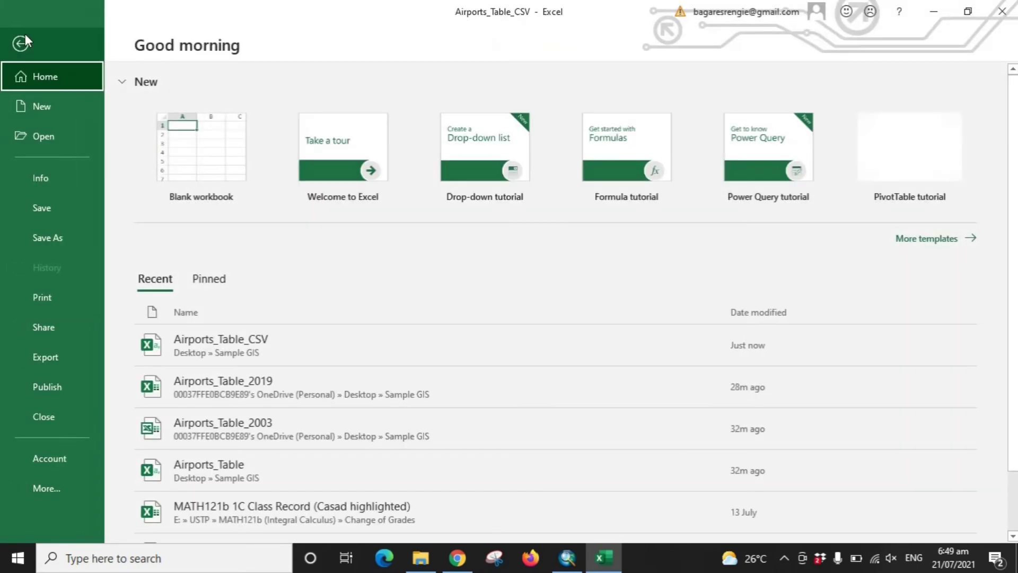
pyautogui.click(49, 238)
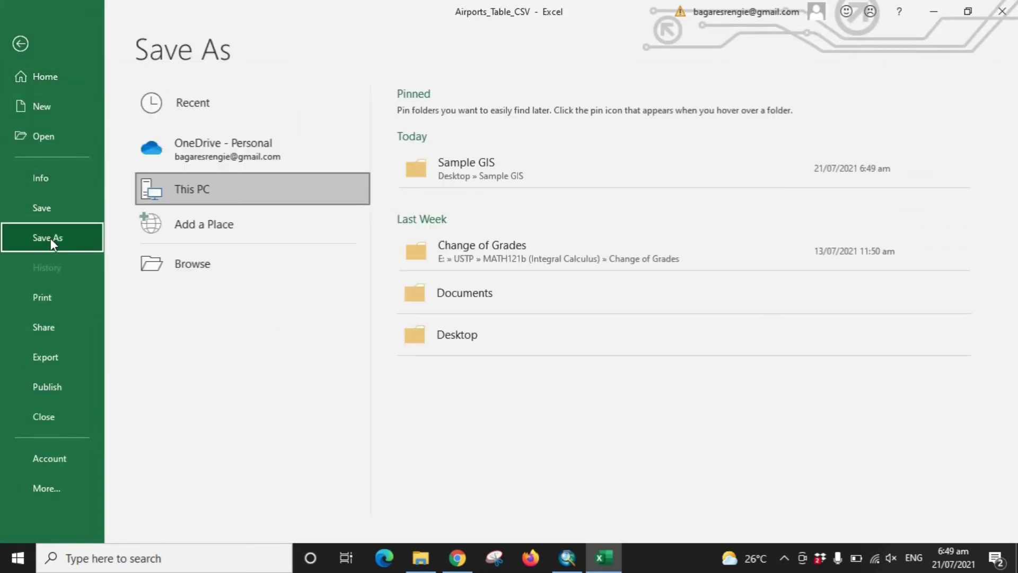
pyautogui.click(492, 178)
pyautogui.click(166, 278)
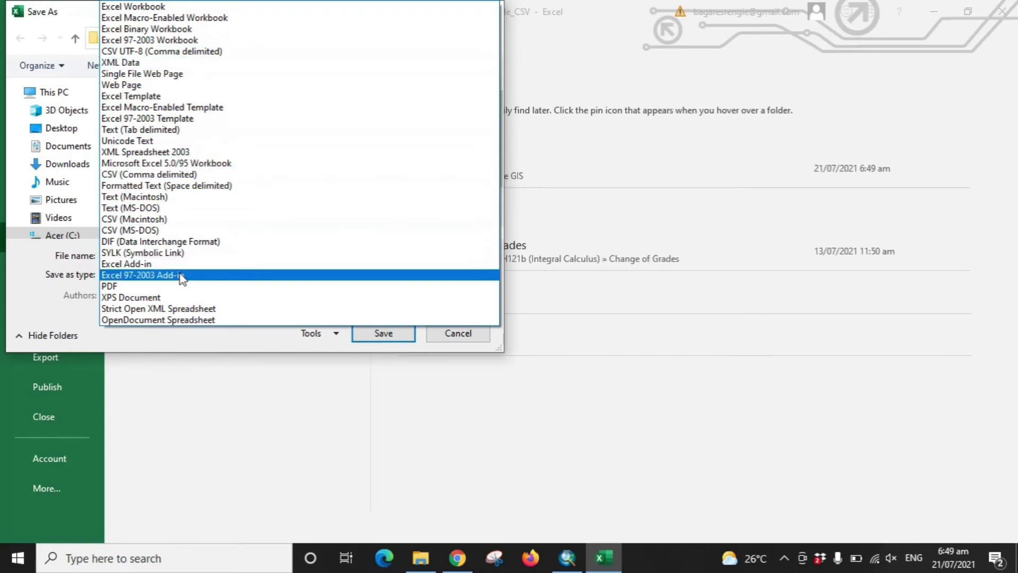
pyautogui.click(243, 348)
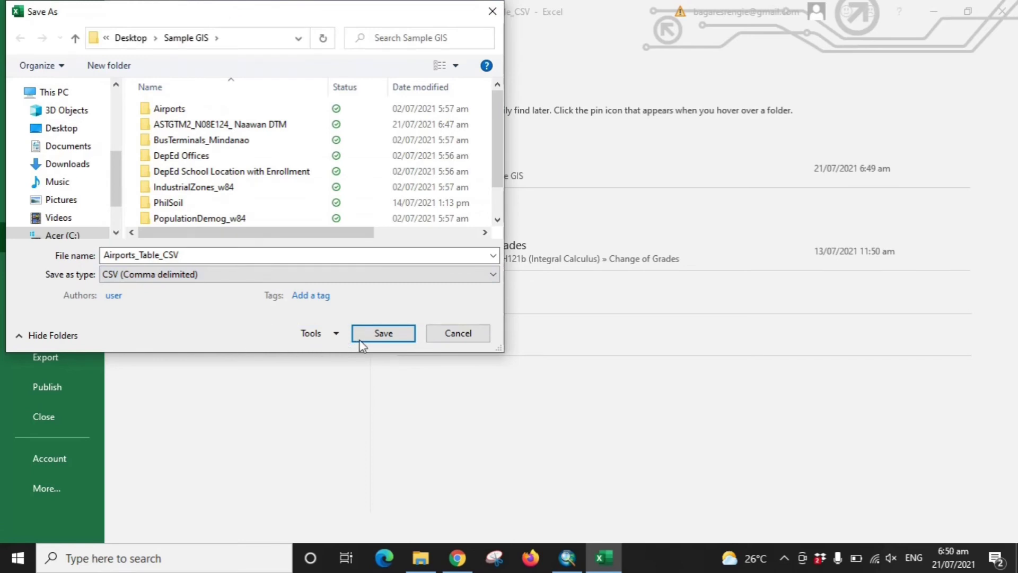
pyautogui.click(446, 333)
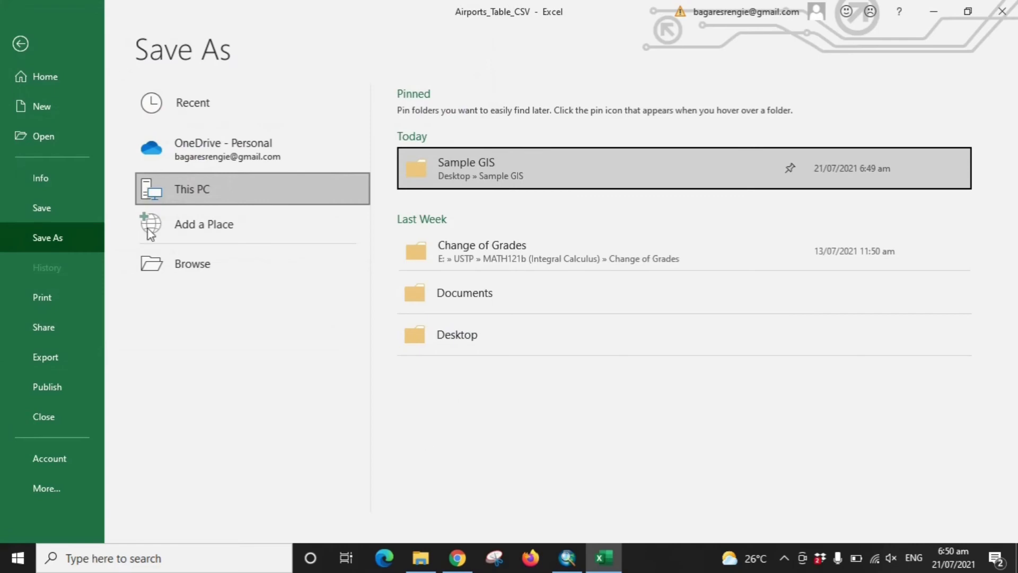
pyautogui.click(21, 43)
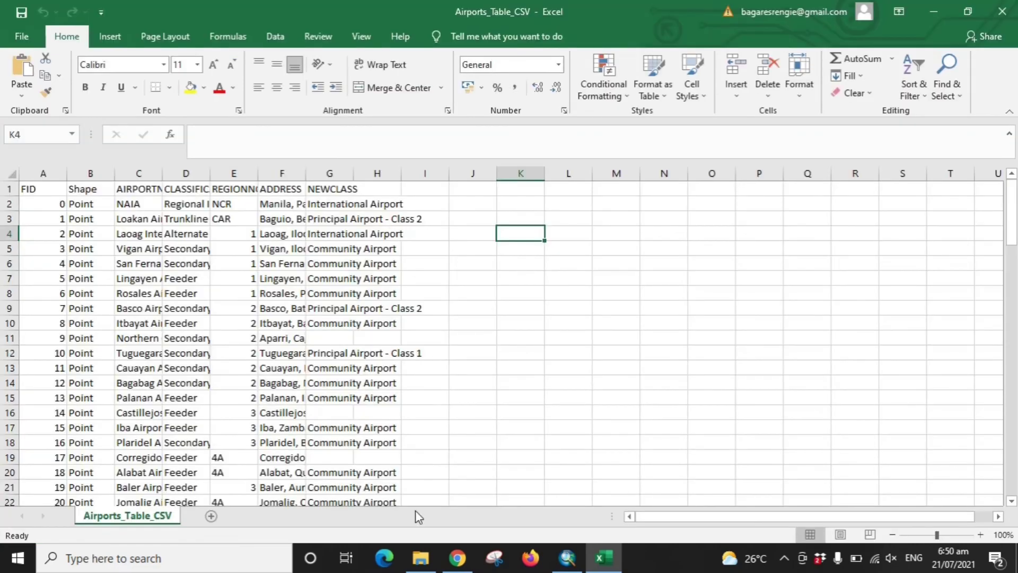
pyautogui.click(17, 31)
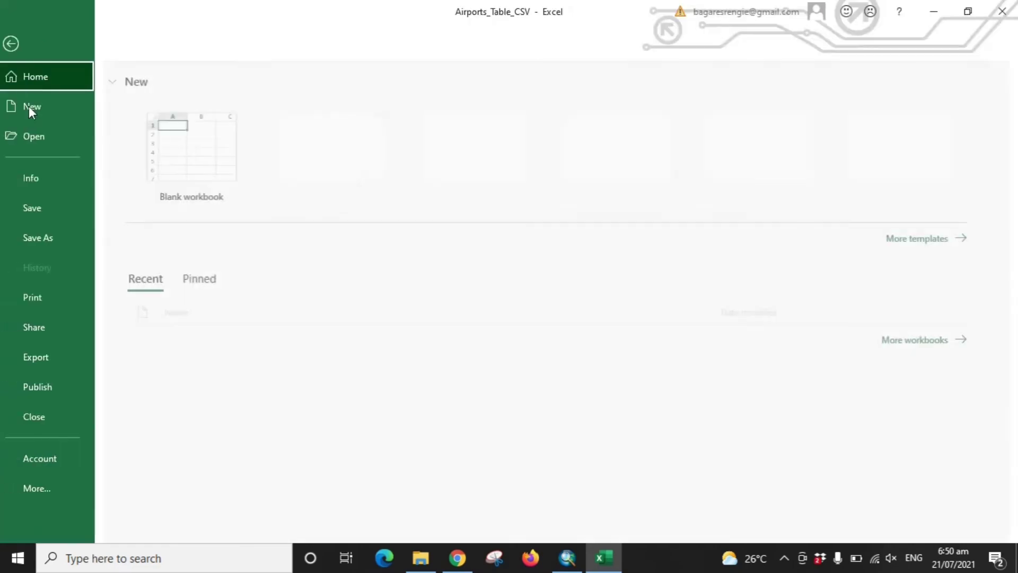
pyautogui.click(43, 237)
pyautogui.click(487, 170)
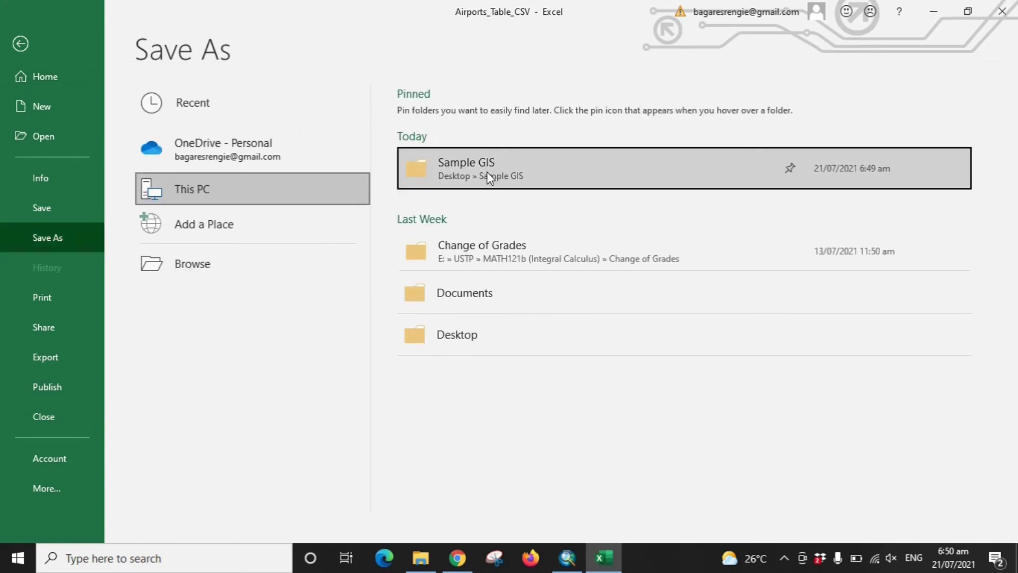
pyautogui.click(186, 276)
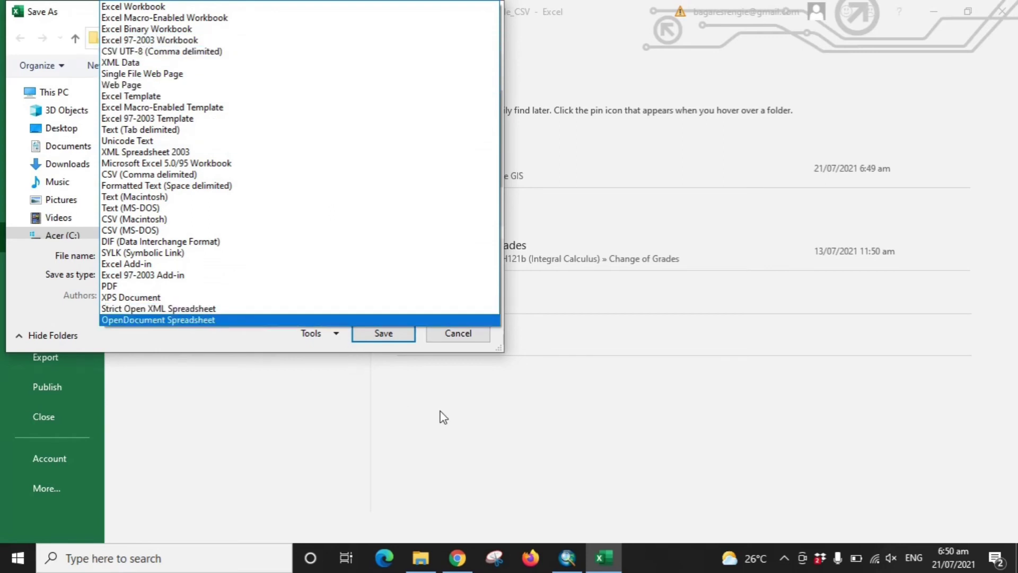
pyautogui.click(460, 336)
pyautogui.click(459, 336)
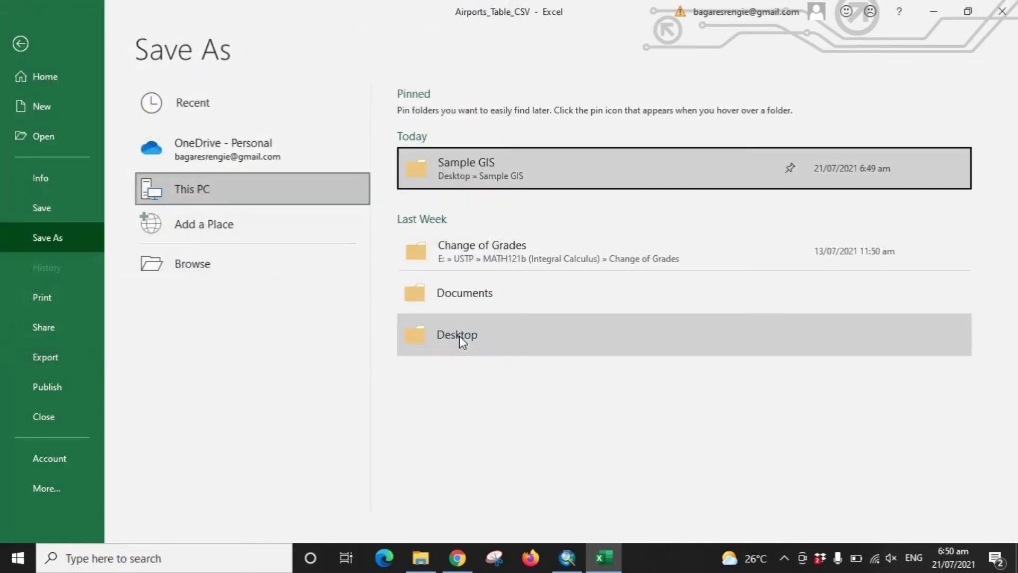
# Switch to ArcMap, try to open Airports_Table_2019.xlsx as data to add, and go back to its parent folder.
pyautogui.click(568, 557)
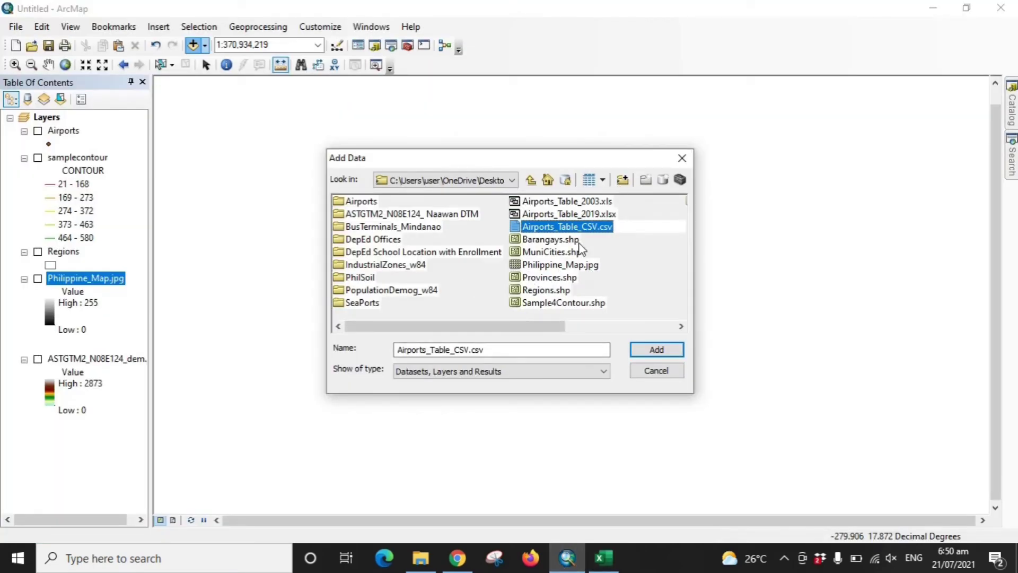
pyautogui.doubleClick(584, 213)
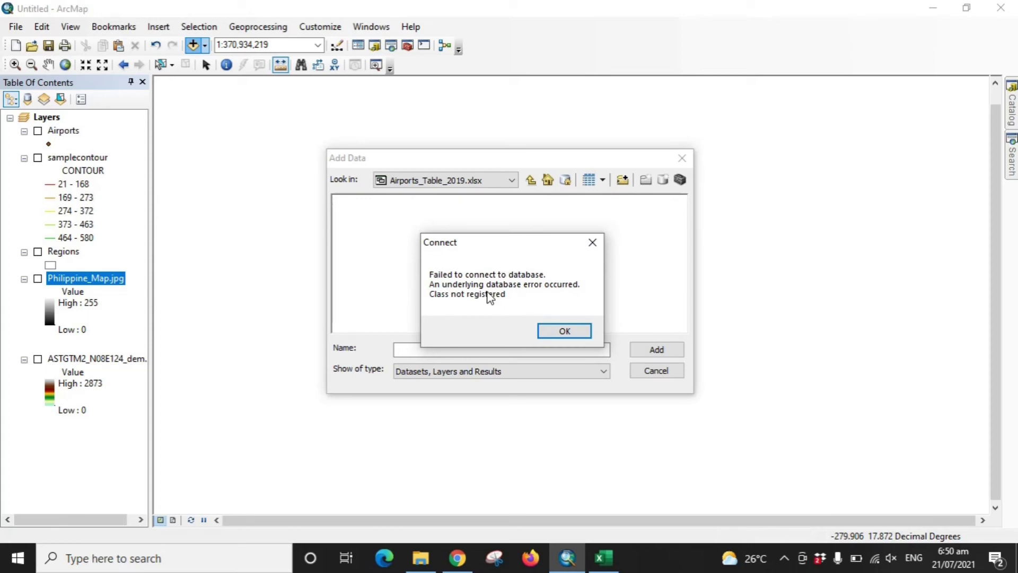
pyautogui.click(531, 180)
# Add the Airports_Table$ sheet of Airports_Table_2003.xls to the map and find it in the layer list.
pyautogui.click(569, 204)
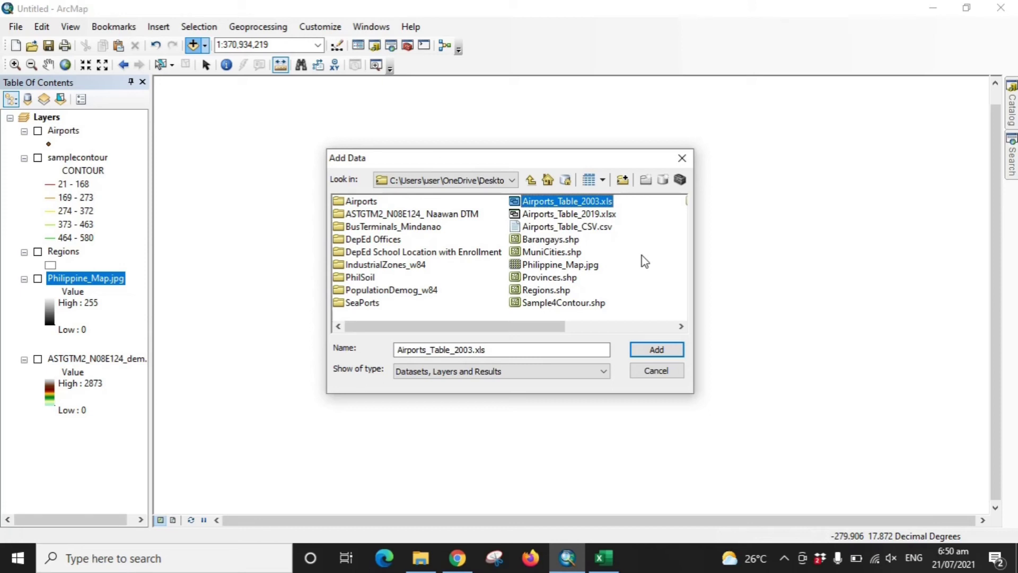
pyautogui.keyDown('ctrl'); pyautogui.click(574, 228); pyautogui.keyUp('ctrl')
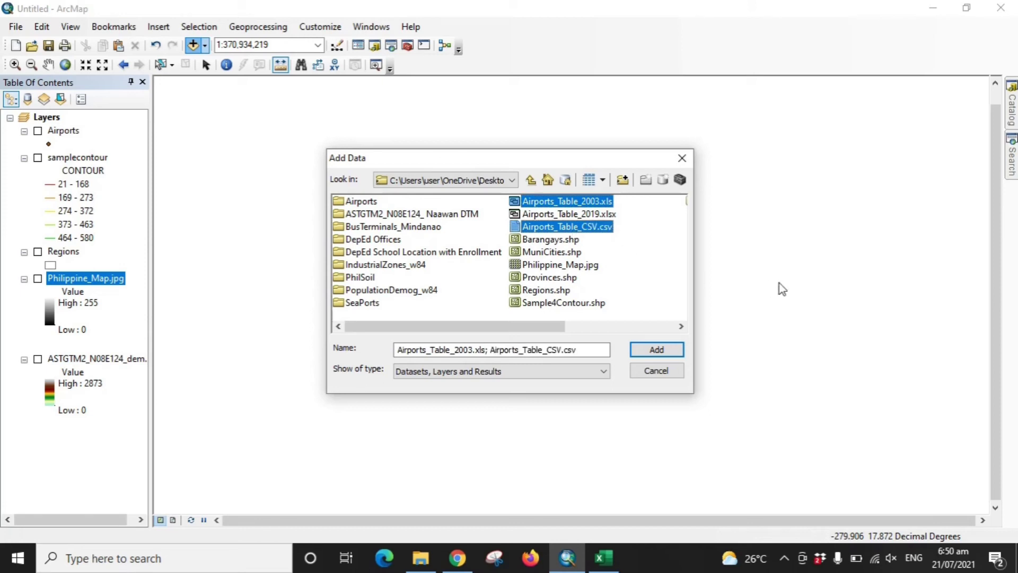
pyautogui.click(676, 353)
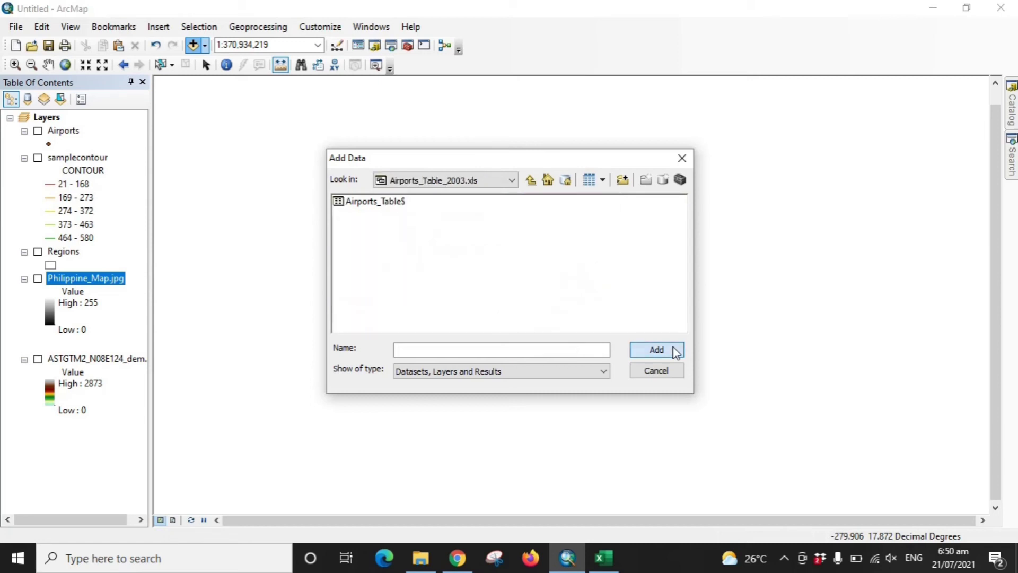
pyautogui.click(400, 203)
pyautogui.doubleClick(400, 203)
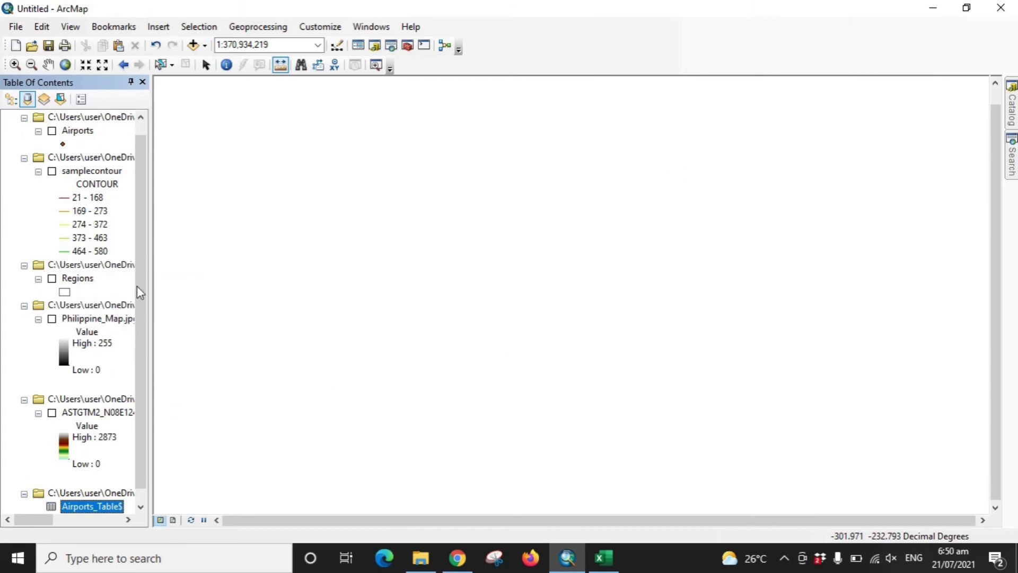
pyautogui.scroll(-1, 139, 279)
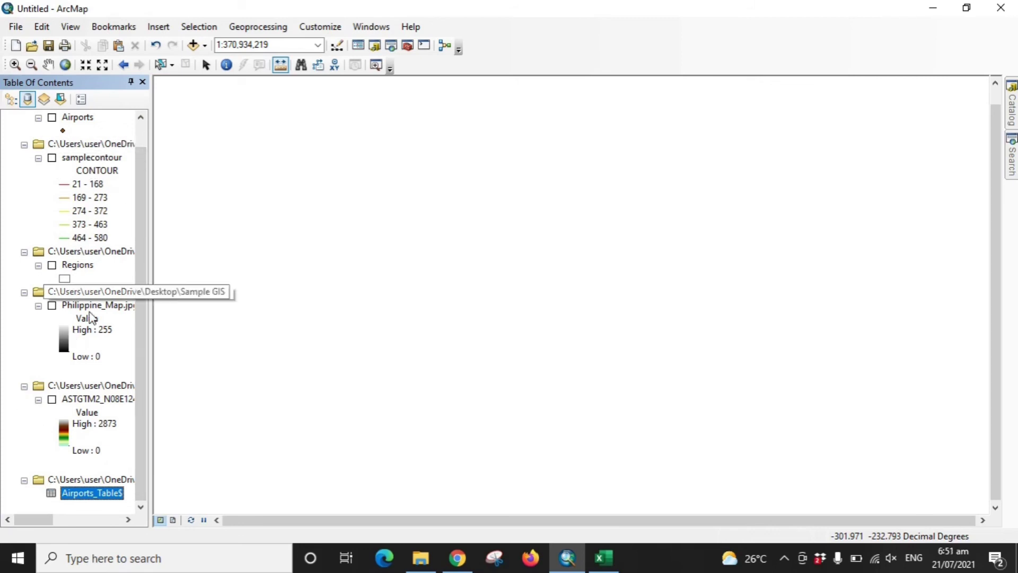
# Compare the layer list by drawing order and by source, and locate the source folder of the Airports_Table$ table.
pyautogui.scroll(1, 146, 310)
pyautogui.scroll(-1, 146, 310)
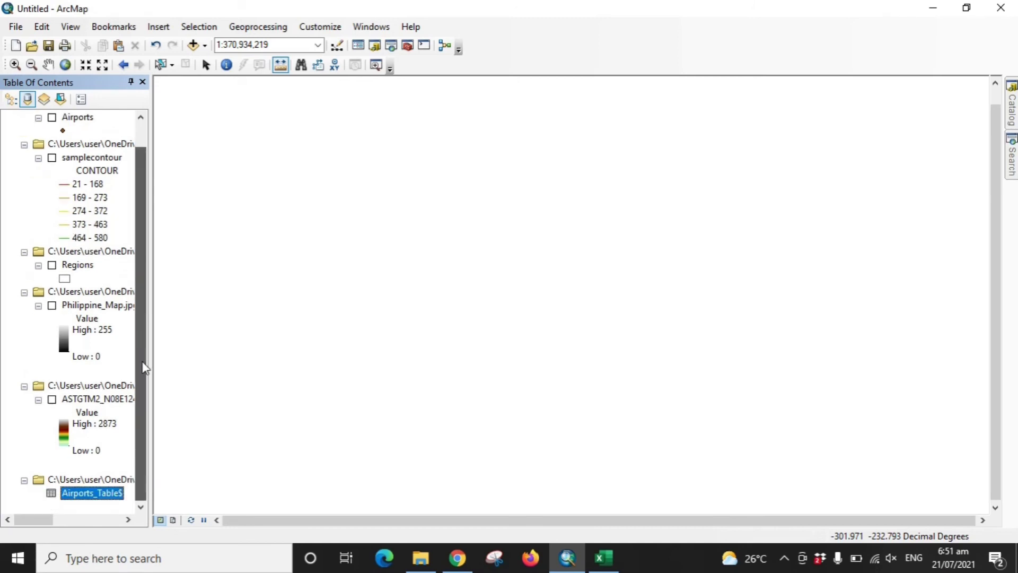
pyautogui.moveTo(135, 427); pyautogui.dragTo(135, 304)
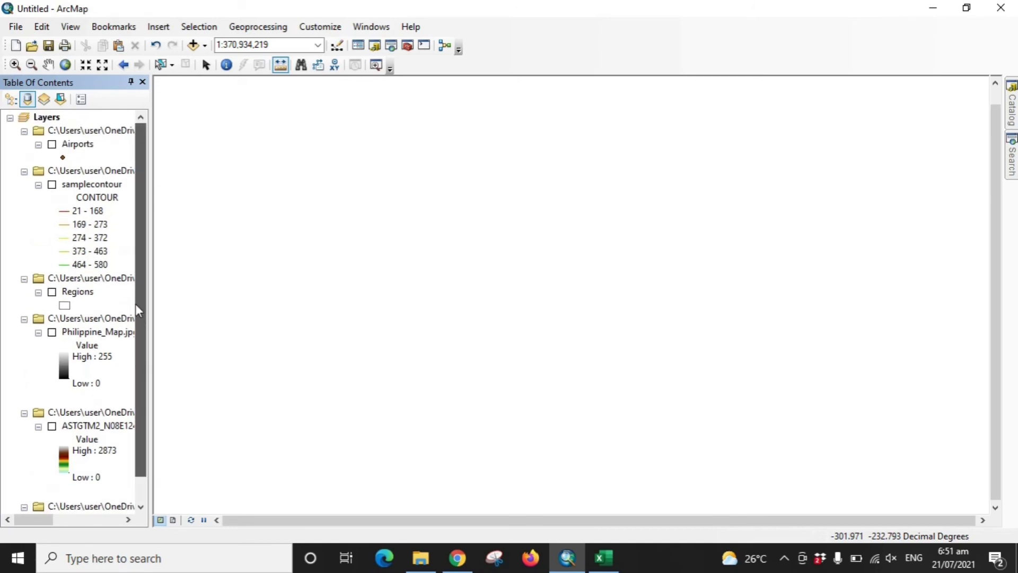
pyautogui.click(11, 99)
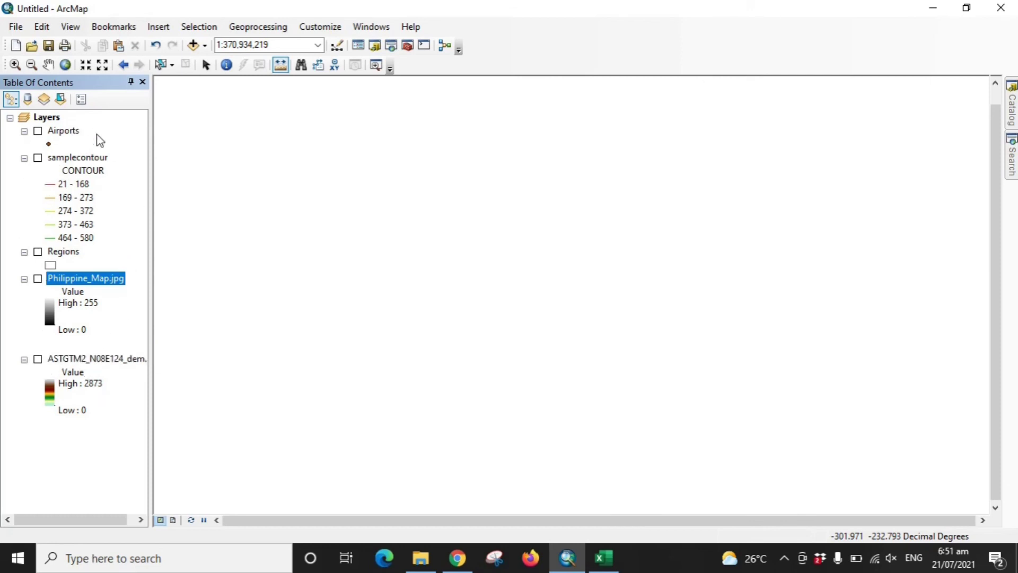
pyautogui.click(27, 99)
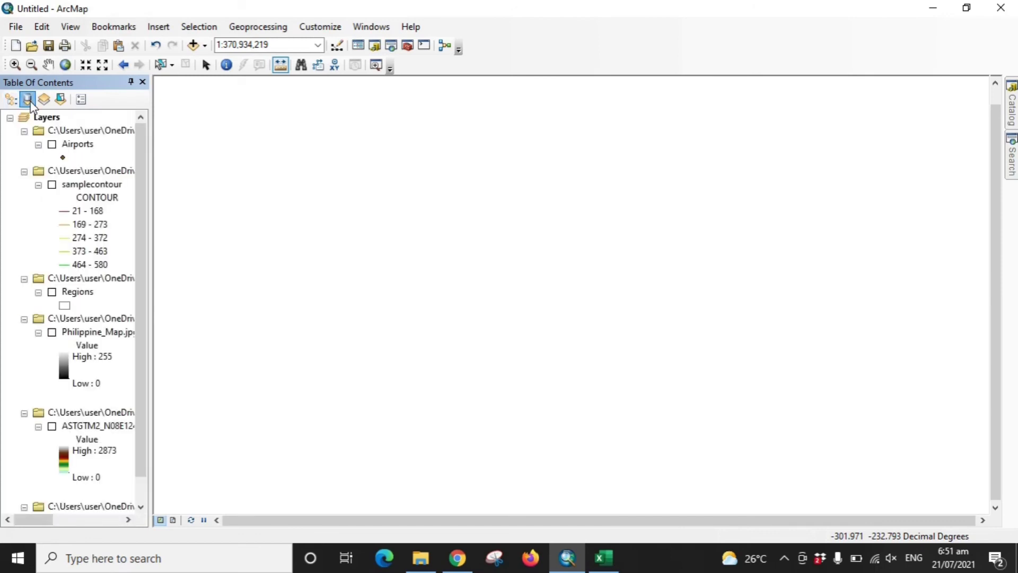
pyautogui.moveTo(136, 217); pyautogui.dragTo(136, 366)
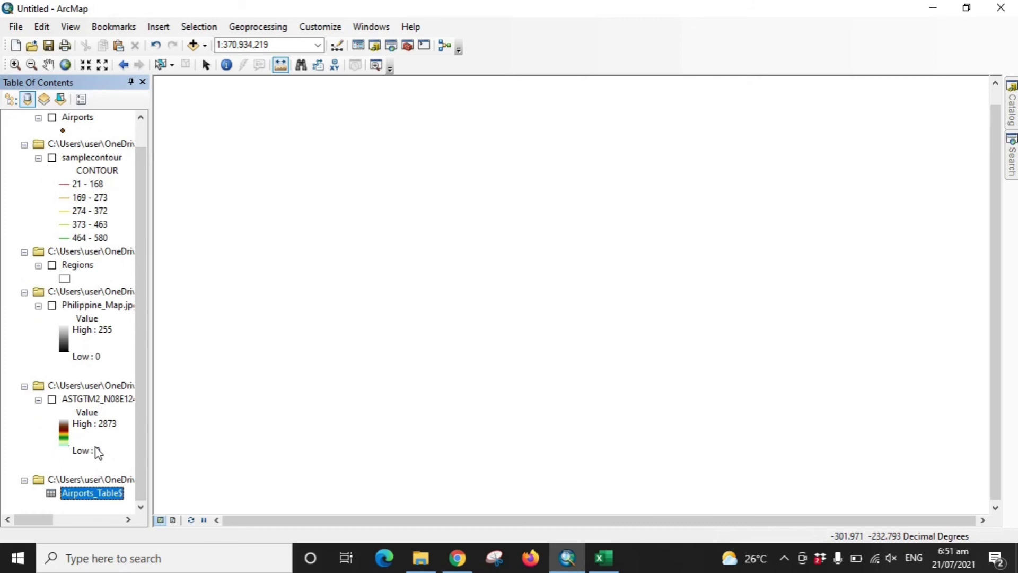
pyautogui.click(113, 484)
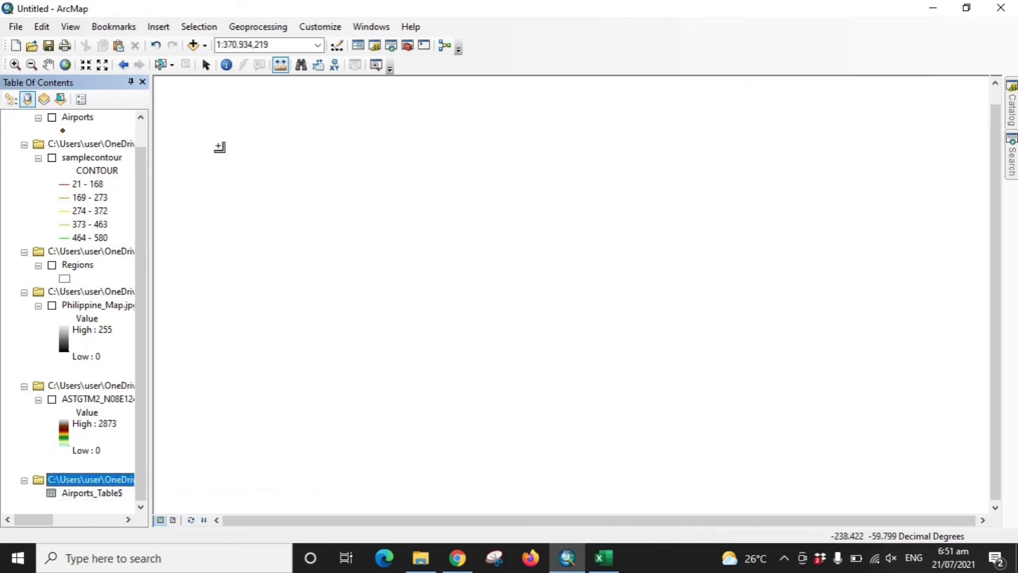
# Add the Airports_Table_CSV table to the map and locate both airport tables under their source folders in the layer list.
pyautogui.click(193, 45)
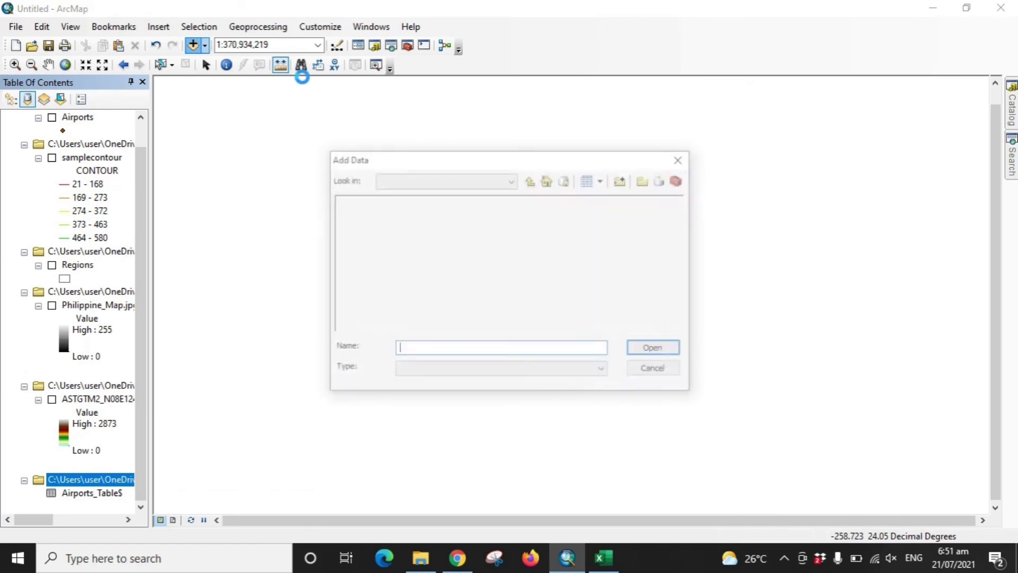
pyautogui.click(530, 180)
pyautogui.doubleClick(565, 227)
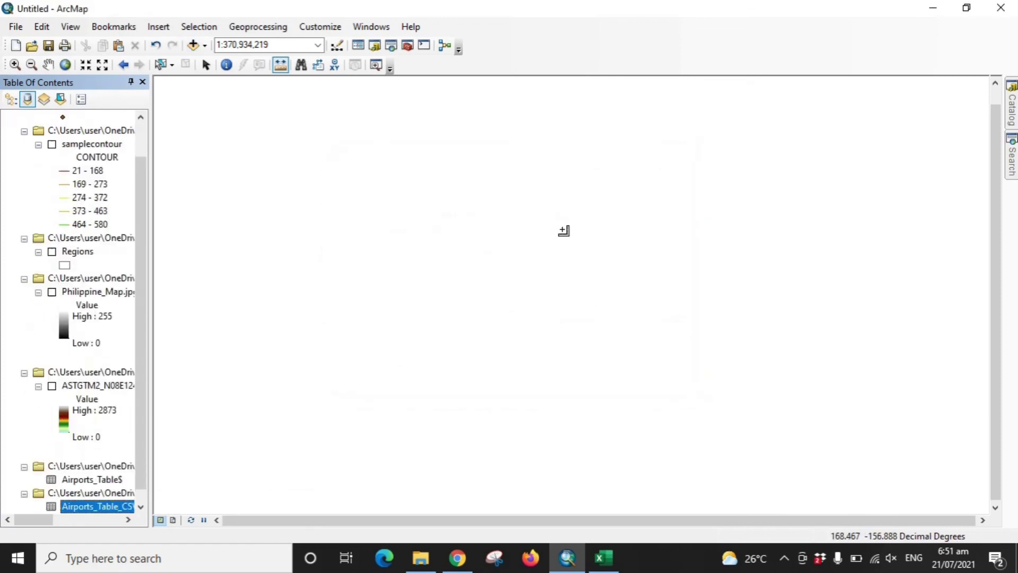
pyautogui.scroll(-1, 90, 398)
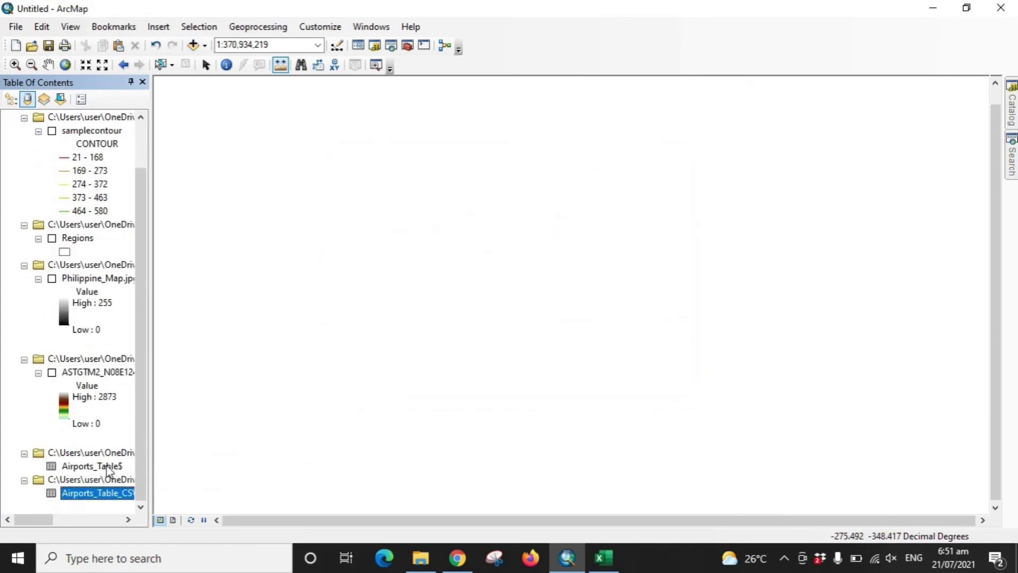
pyautogui.click(107, 466)
pyautogui.click(111, 454)
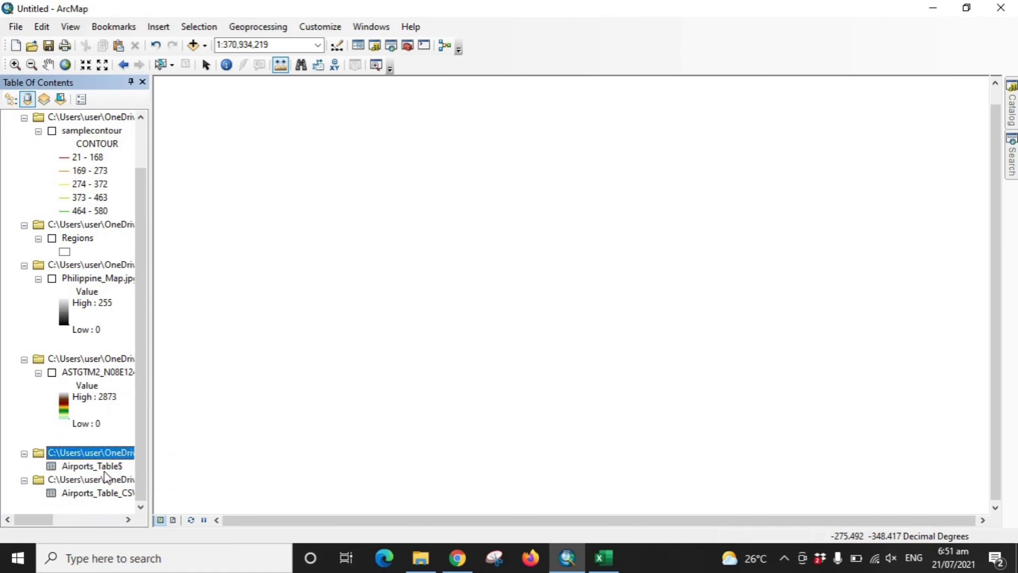
pyautogui.click(104, 479)
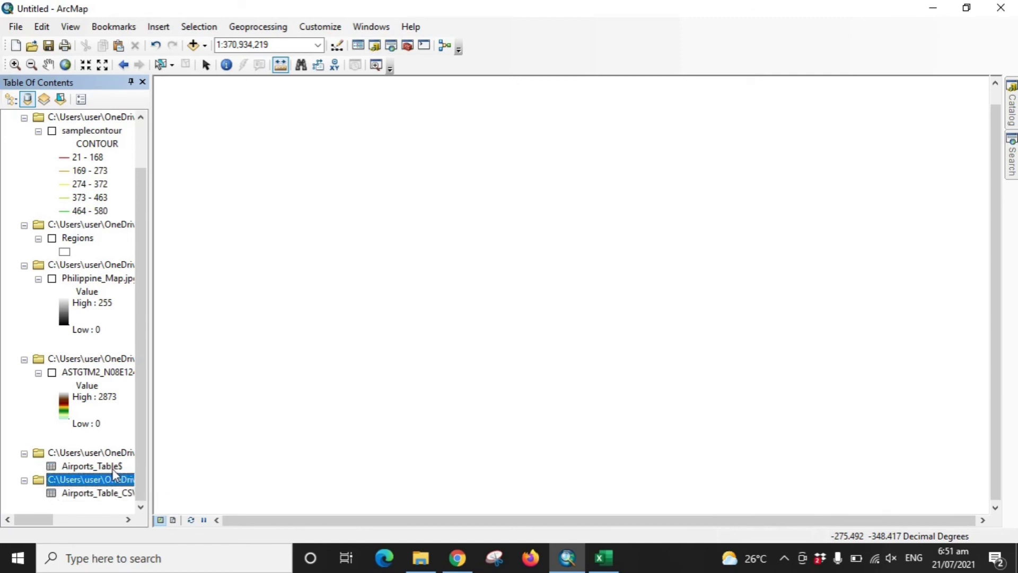
# Open the Airports_Table$ table, close the Measure window and activate the Select Elements tool.
pyautogui.click(81, 469)
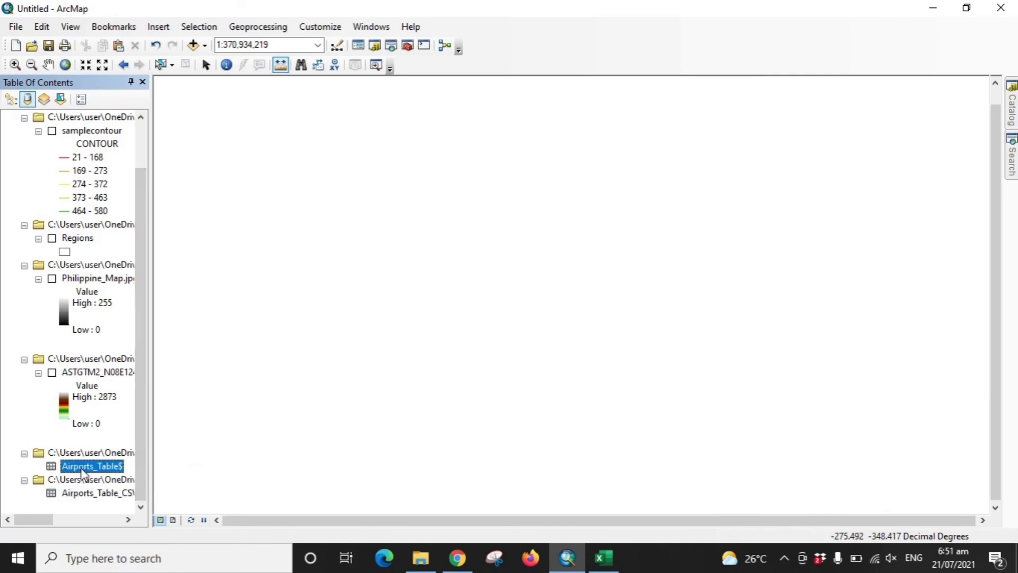
pyautogui.rightClick(80, 468)
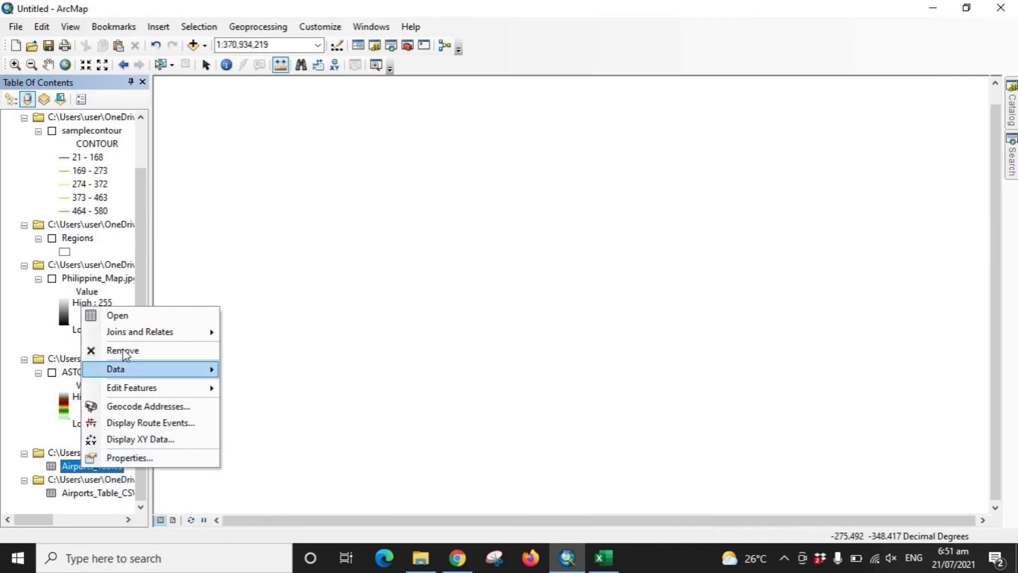
pyautogui.click(118, 316)
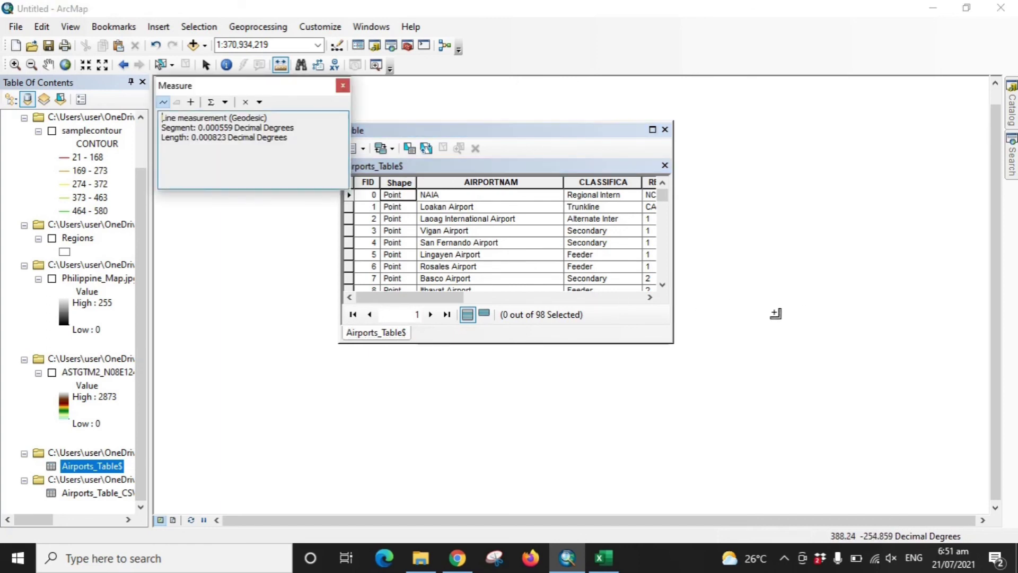
pyautogui.click(342, 87)
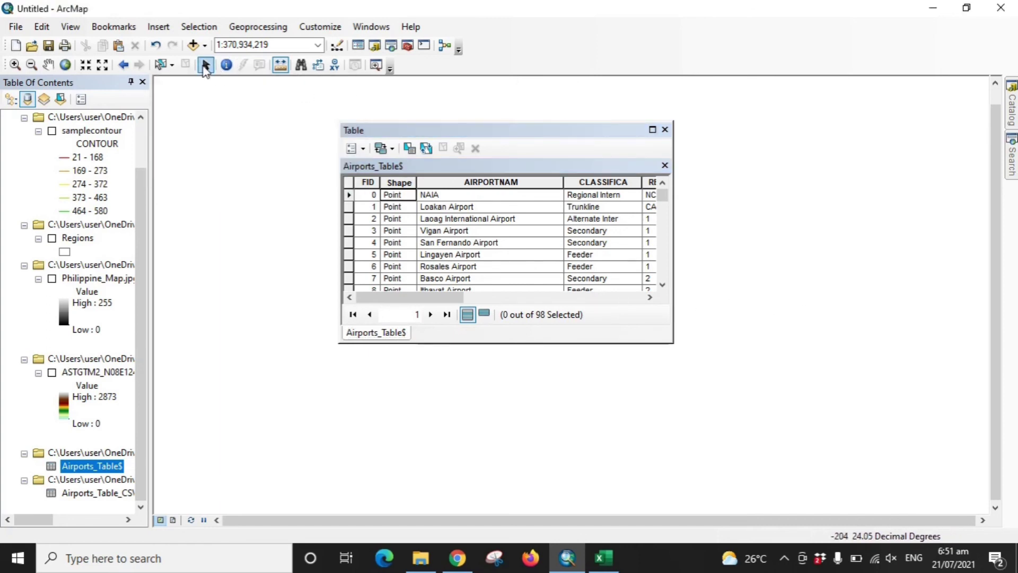
pyautogui.click(205, 65)
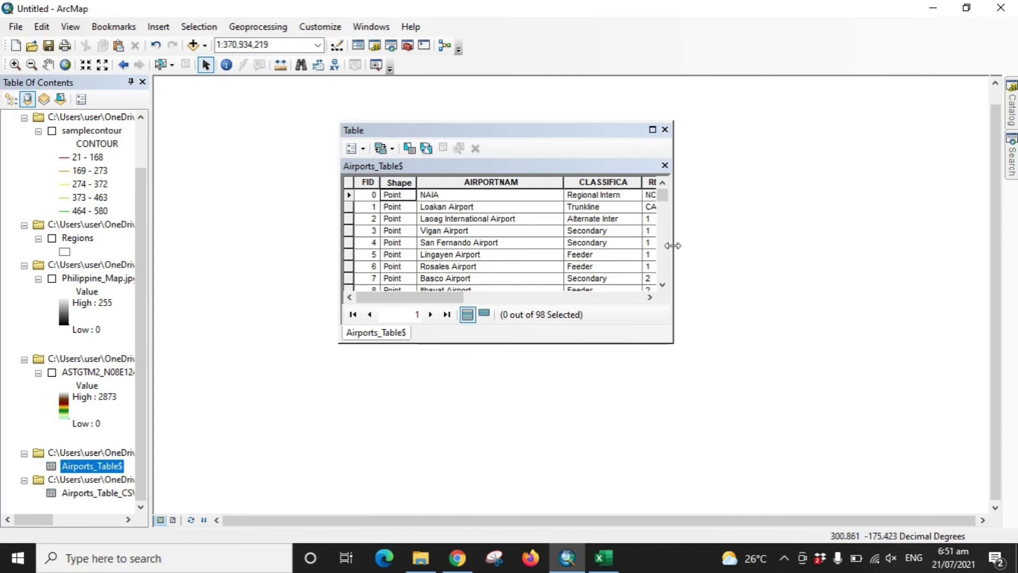
# Enlarge and reposition the Airports_Table$ table window, examine its rows and further columns, and close it.
pyautogui.moveTo(672, 246); pyautogui.dragTo(887, 268)
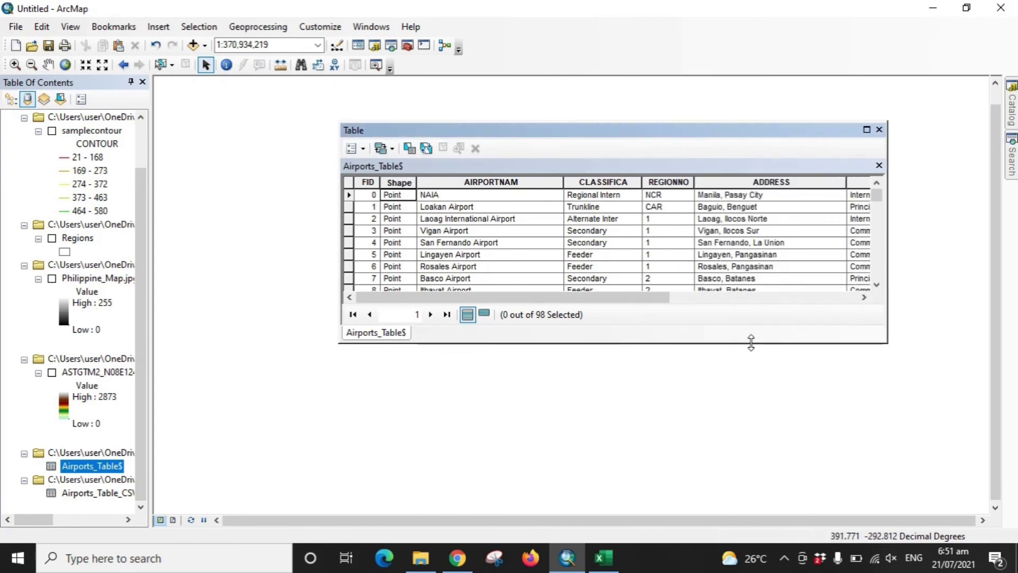
pyautogui.moveTo(753, 343); pyautogui.dragTo(710, 541)
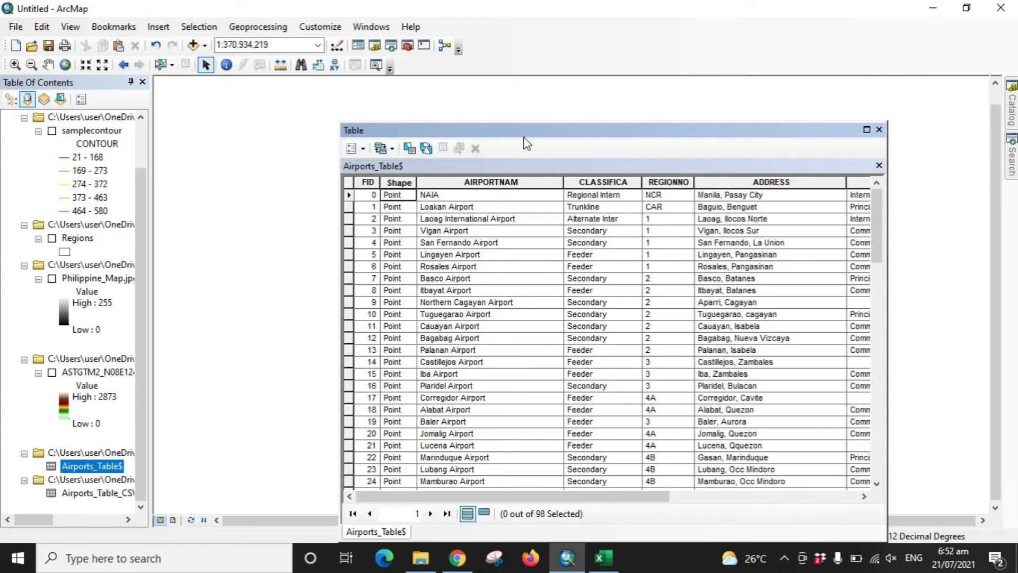
pyautogui.moveTo(523, 131); pyautogui.dragTo(440, 62)
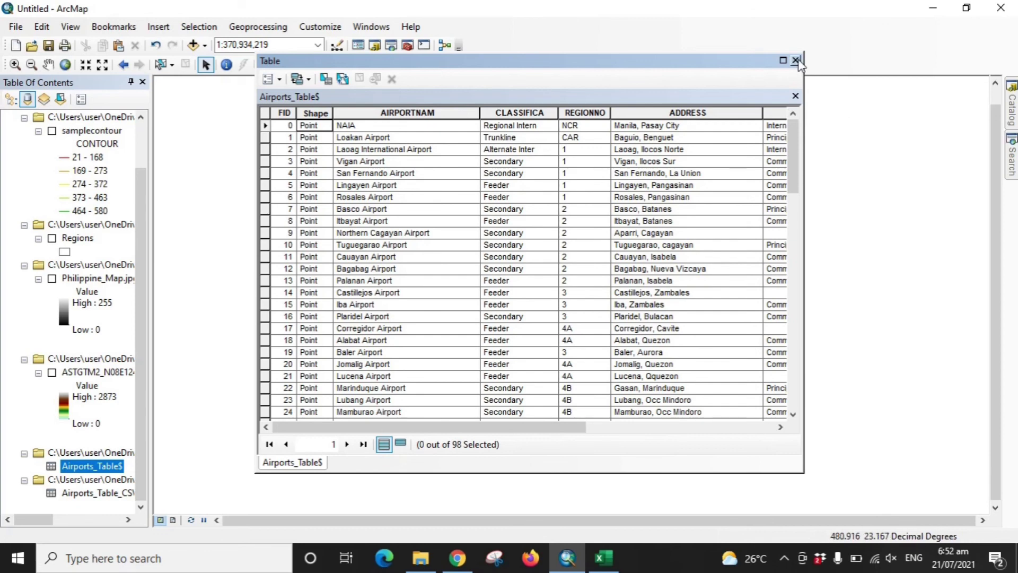
pyautogui.moveTo(504, 428); pyautogui.dragTo(646, 446)
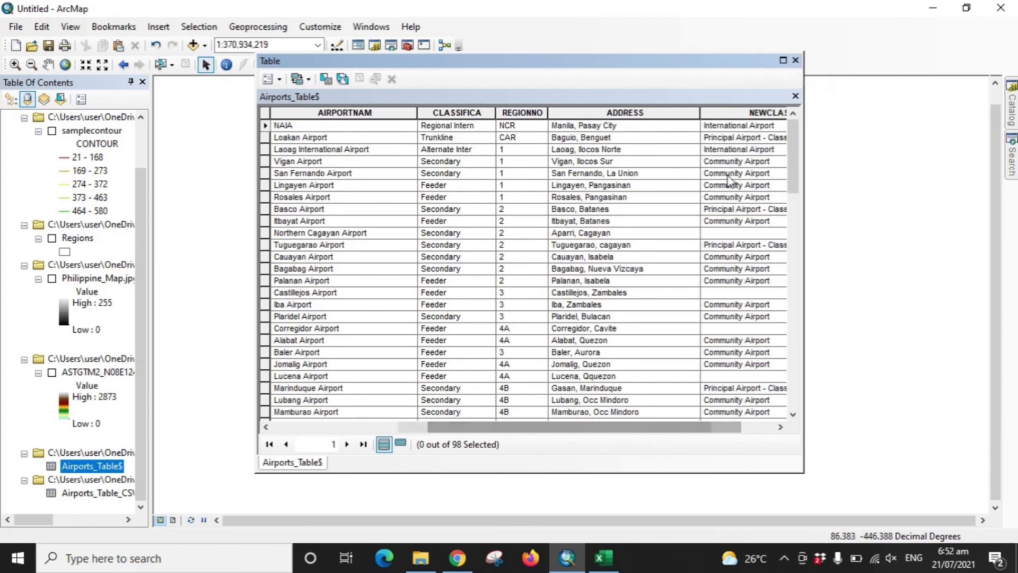
pyautogui.click(796, 60)
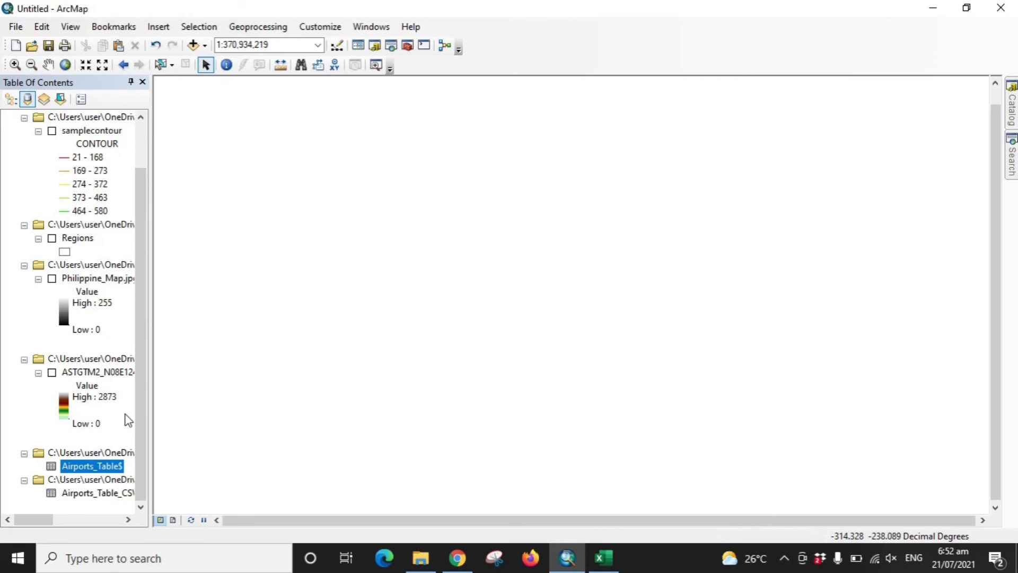
# Turn on the Airports layer and zoom the map to its extent.
pyautogui.moveTo(145, 302); pyautogui.dragTo(157, 152)
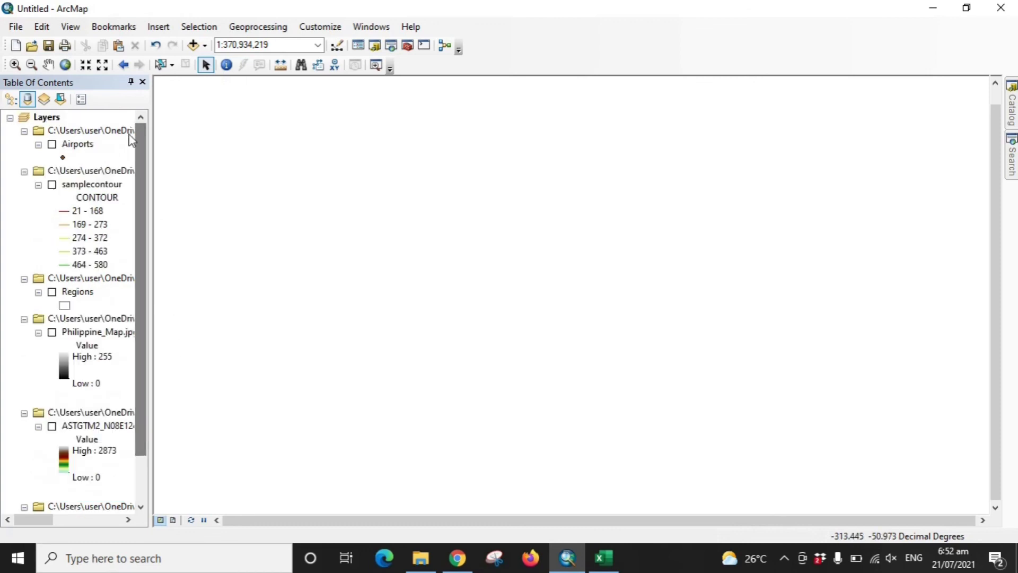
pyautogui.click(52, 144)
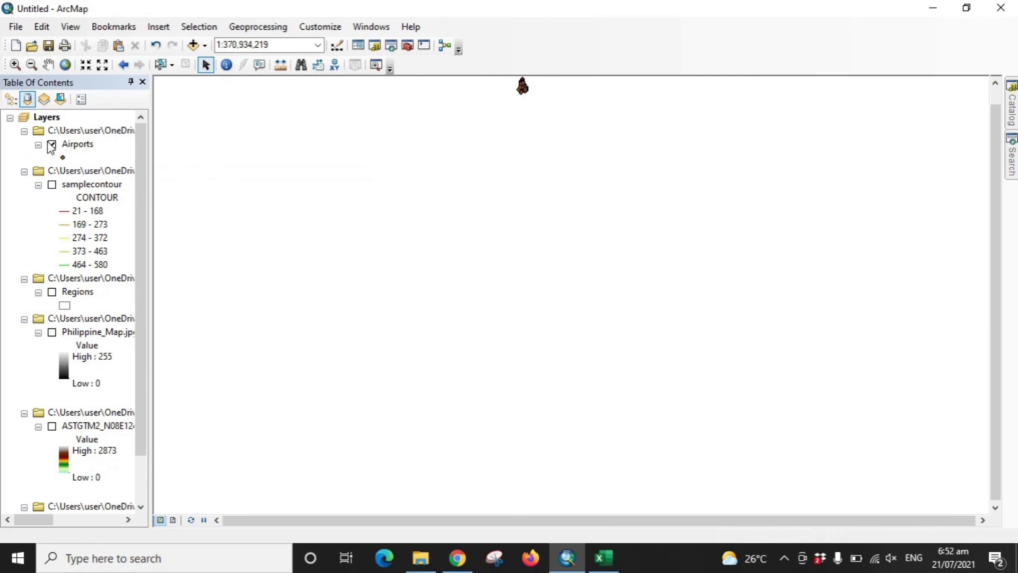
pyautogui.rightClick(74, 147)
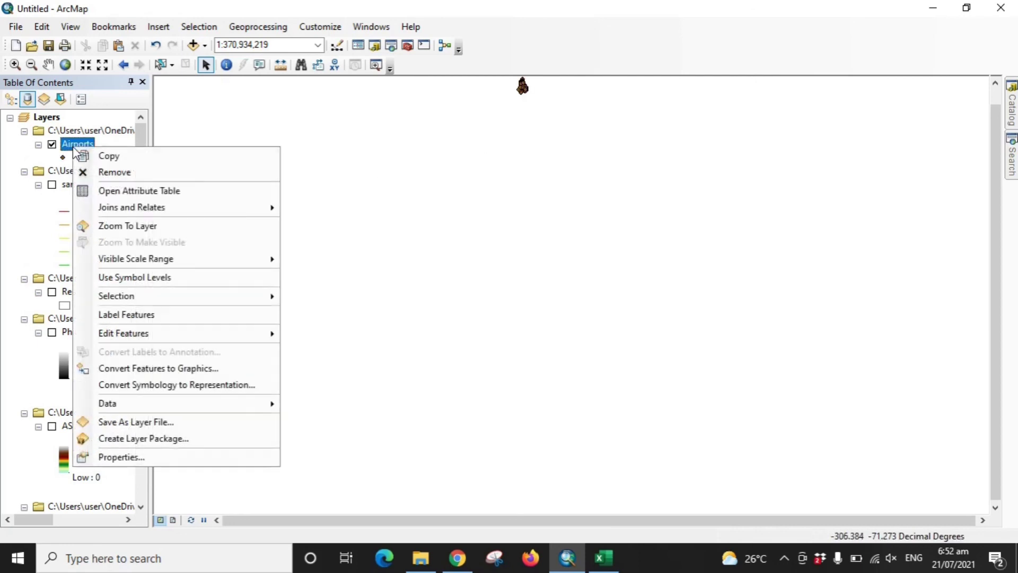
pyautogui.click(110, 226)
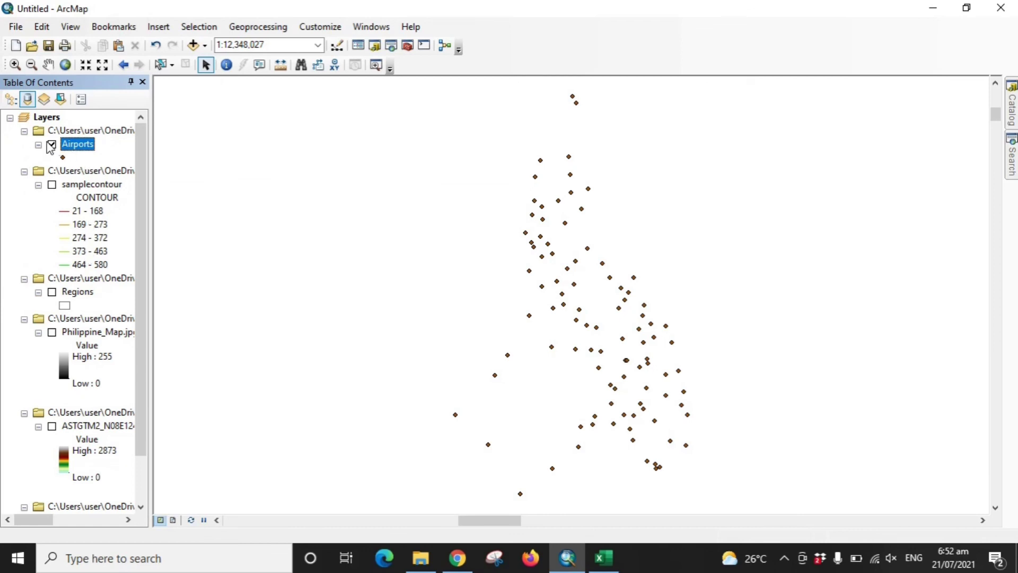
# Turn on the Regions layer together with the airport points and look over its layer commands without applying any.
pyautogui.scroll(-2, 143, 404)
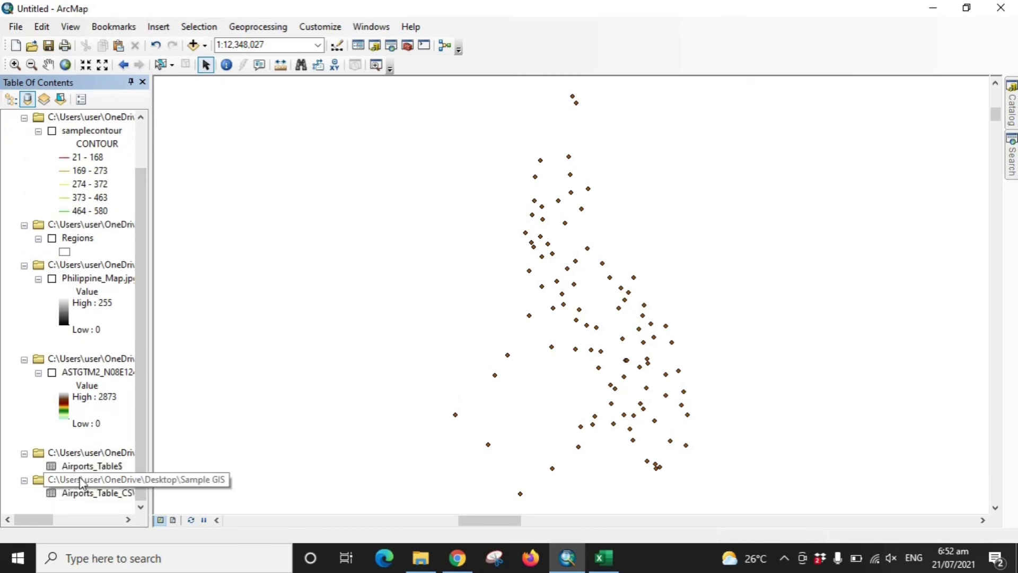
pyautogui.click(52, 238)
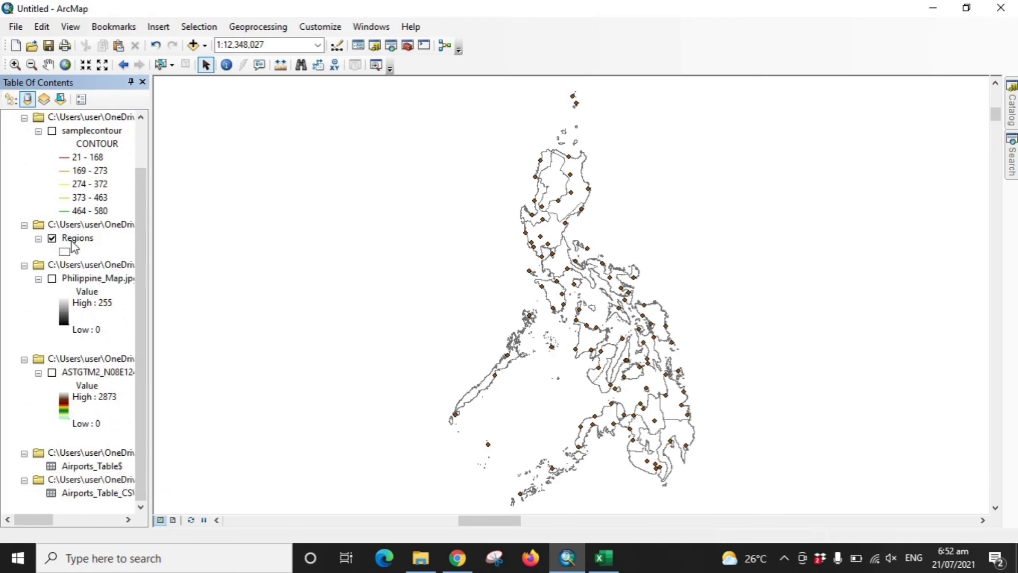
pyautogui.rightClick(74, 238)
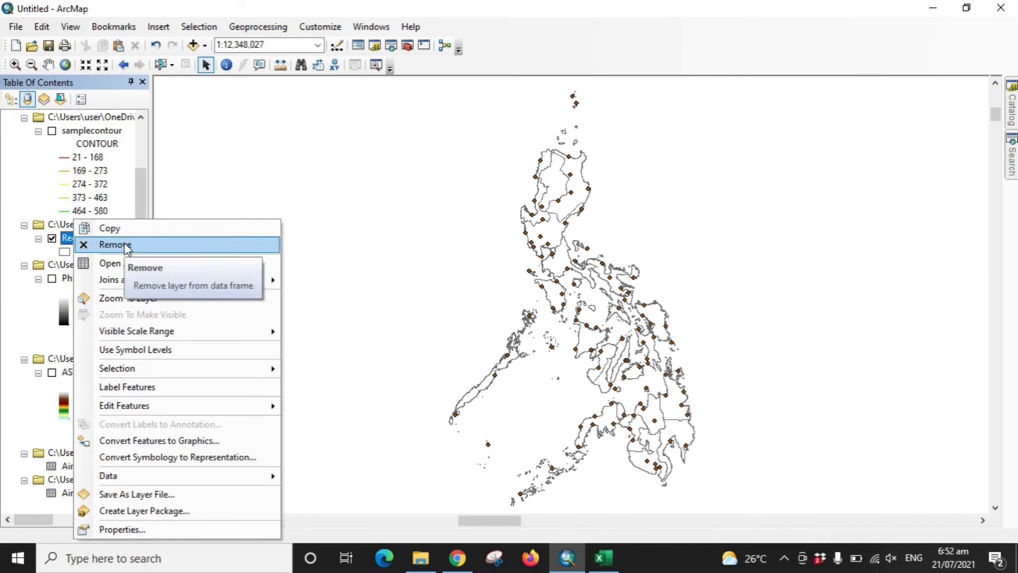
pyautogui.click(24, 334)
pyautogui.click(77, 238)
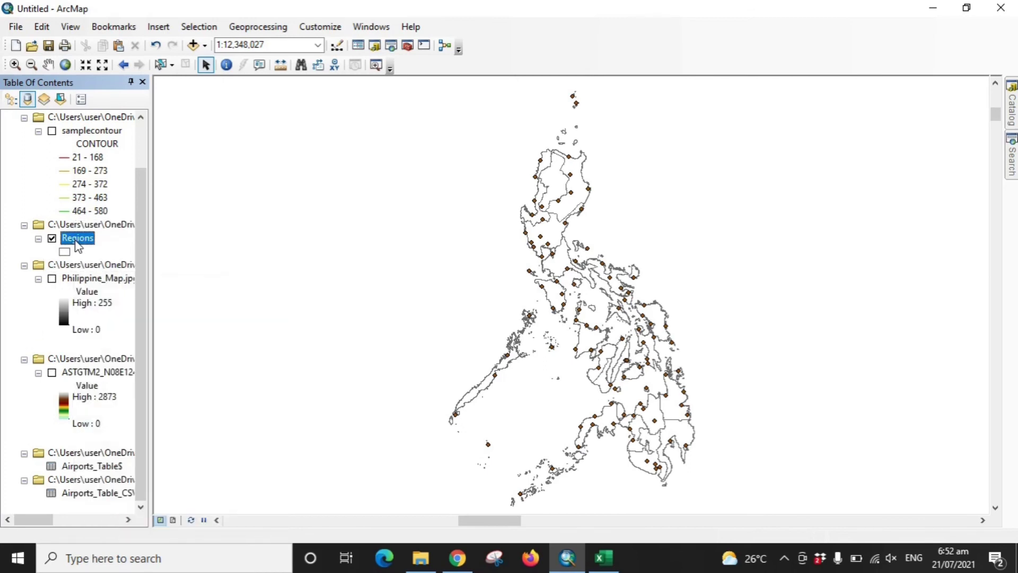
pyautogui.rightClick(75, 239)
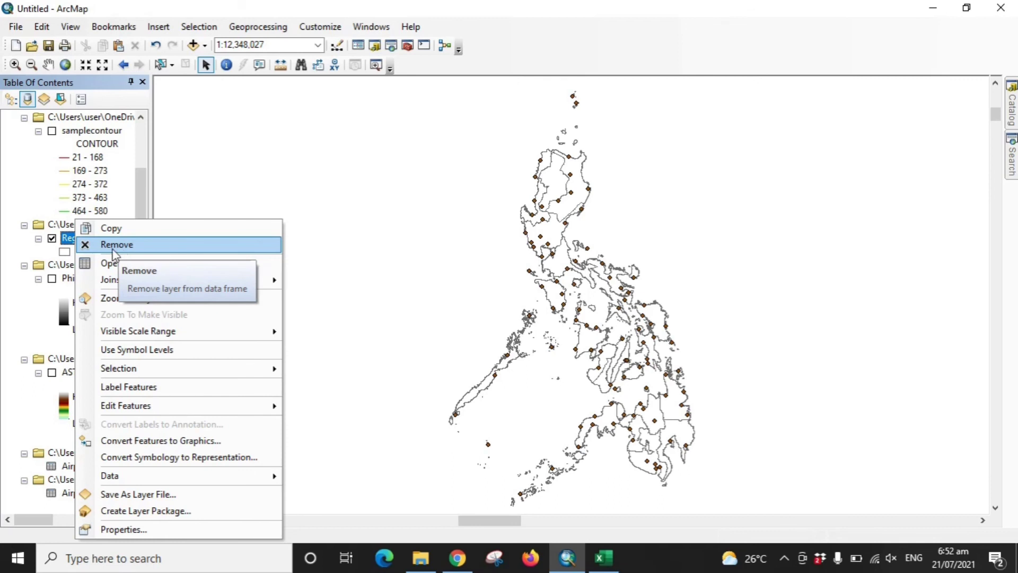
pyautogui.click(25, 313)
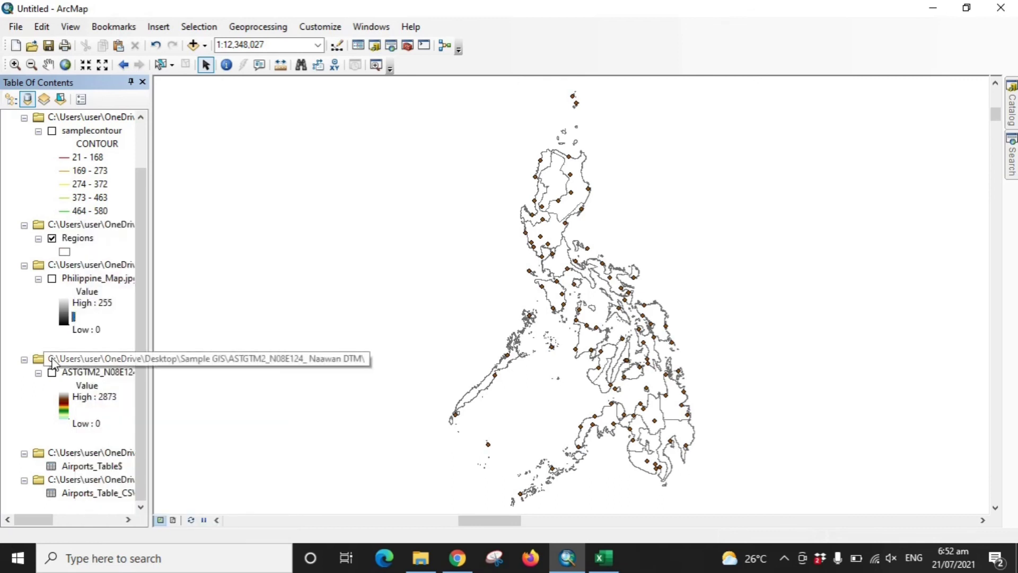